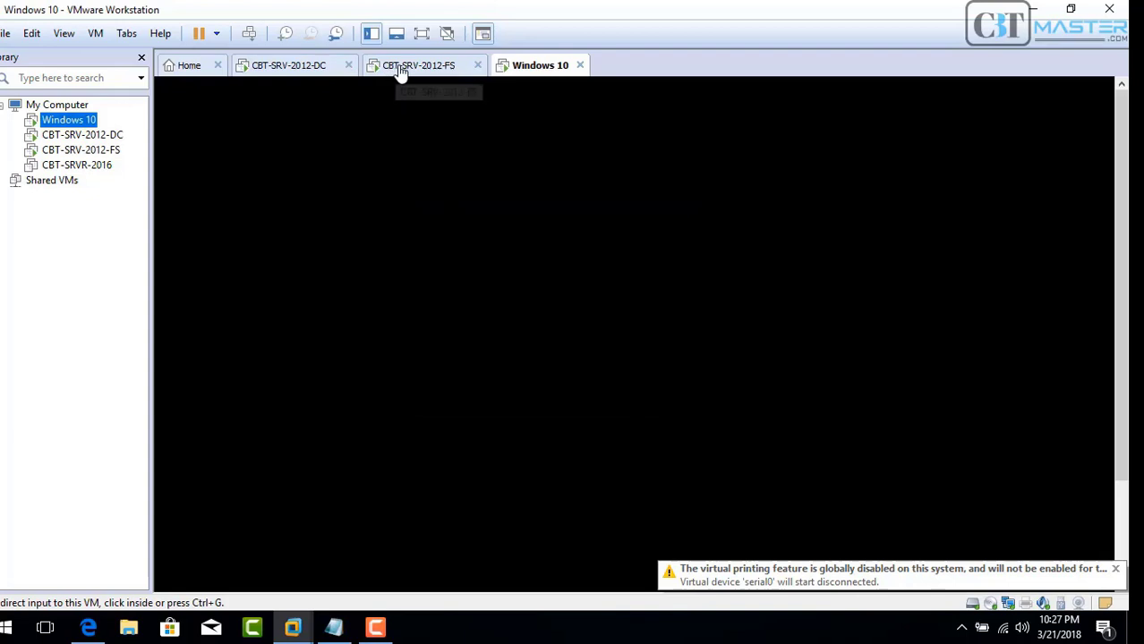
Step: Switch to the CBT-SRV-2012-FS virtual machine in full screen and open Server Manager
click(398, 74)
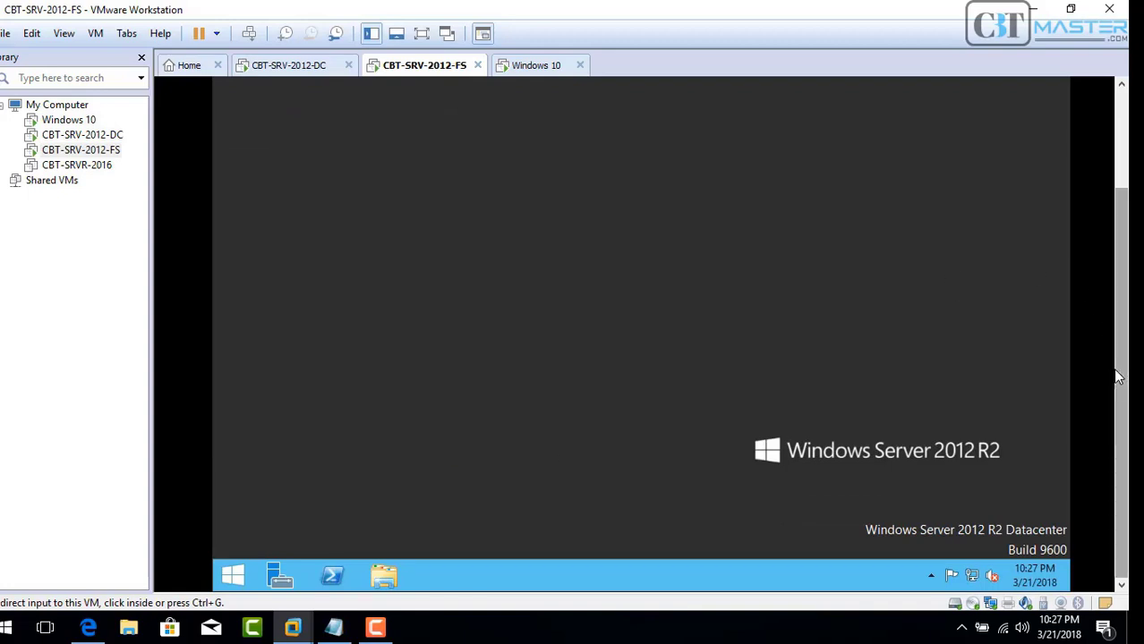
click(422, 33)
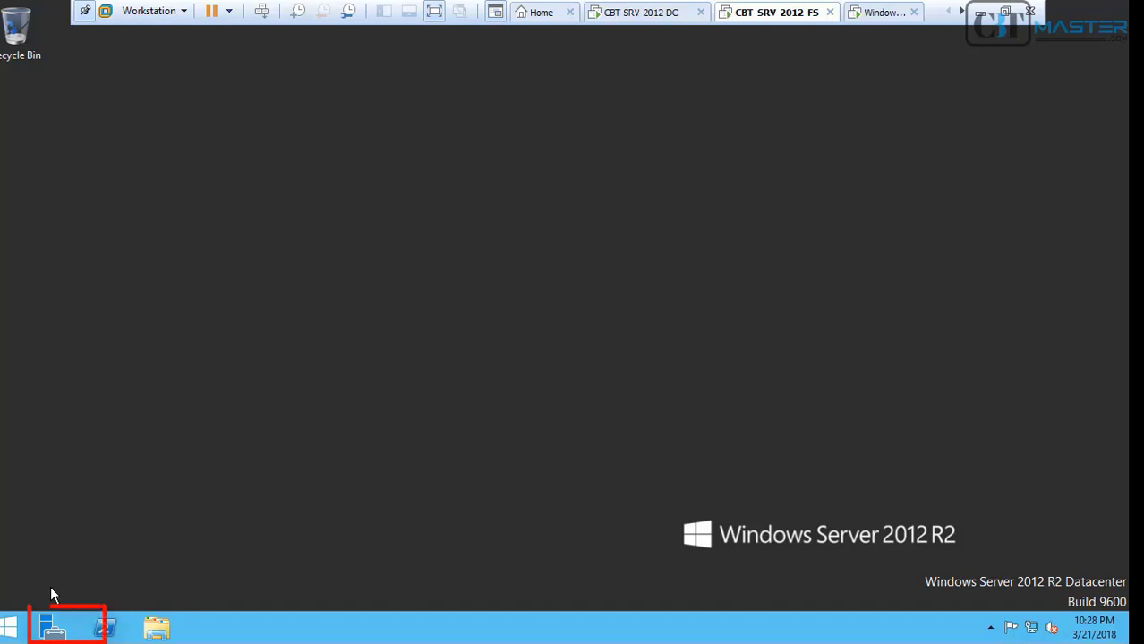
click(53, 629)
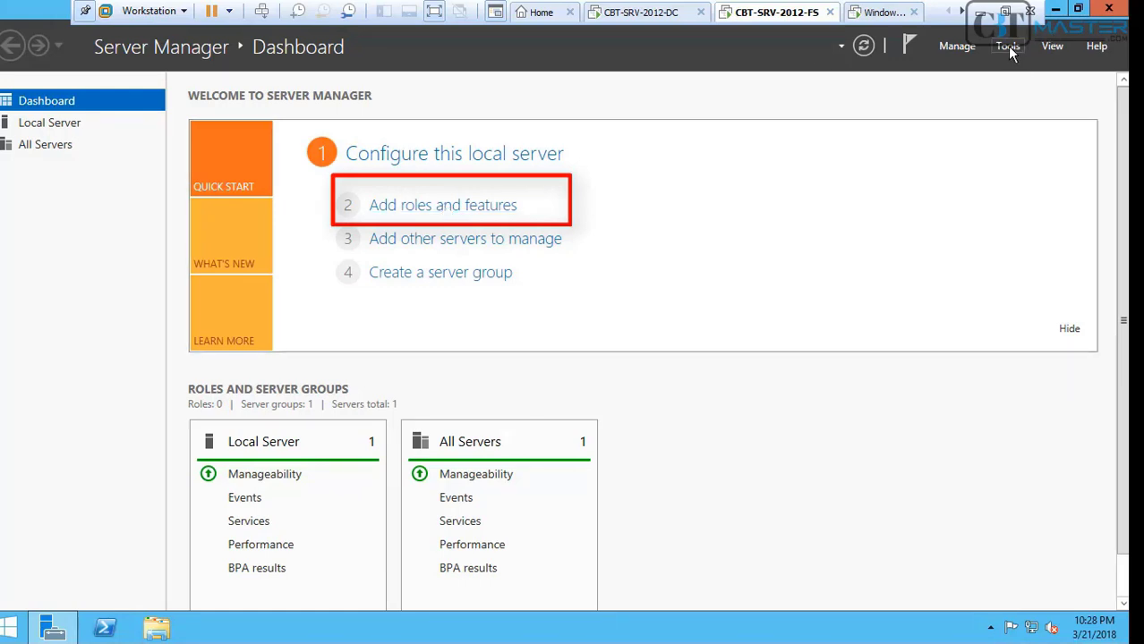
Step: Start the Add Roles and Features Wizard with a role-based or feature-based installation on the CBT-SRV-FS.cbtmaster.com server
click(958, 46)
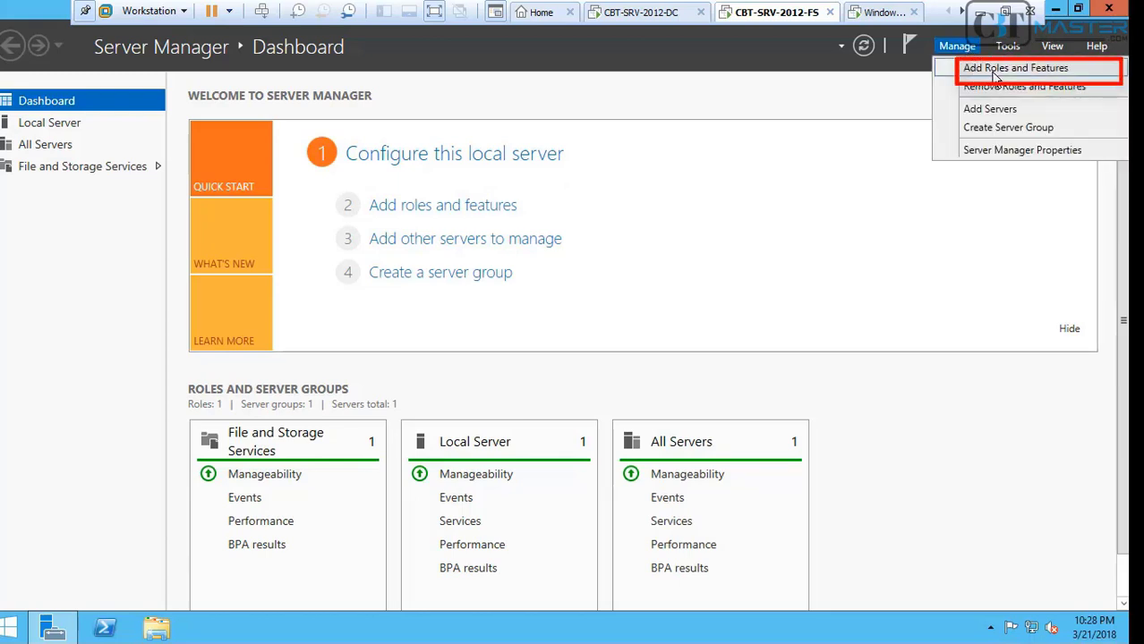
click(993, 72)
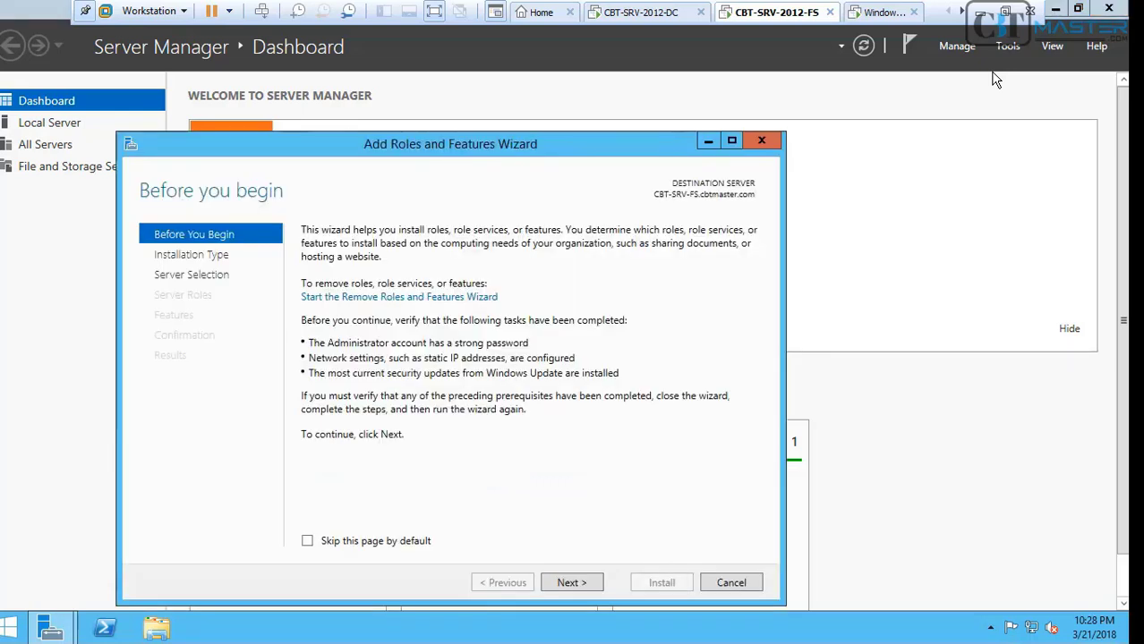
click(572, 584)
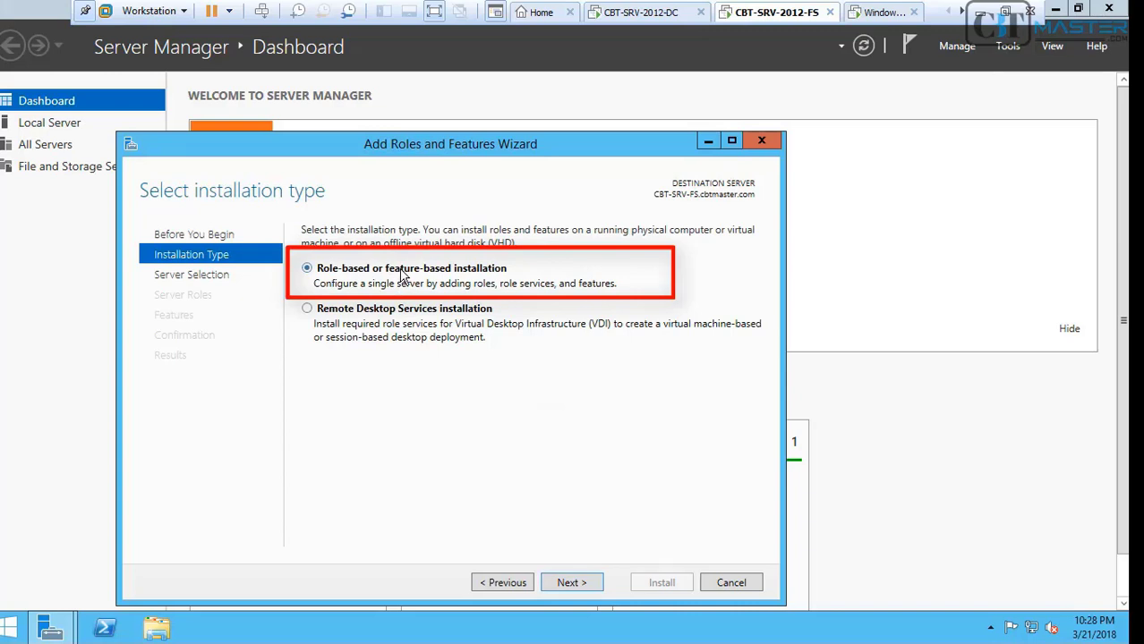
click(567, 583)
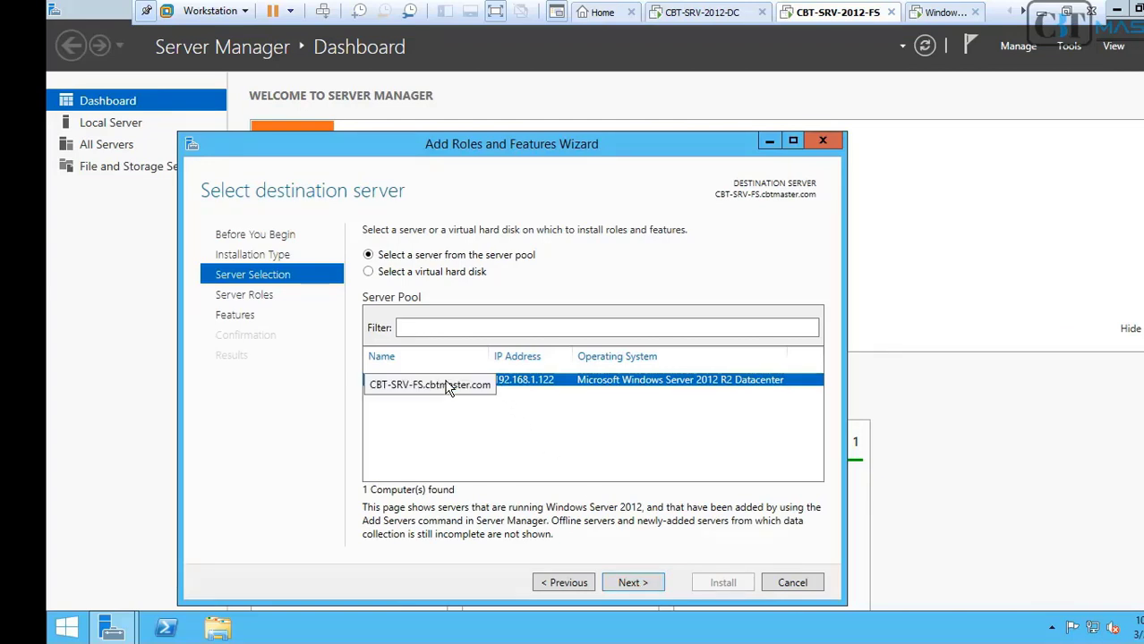
click(631, 583)
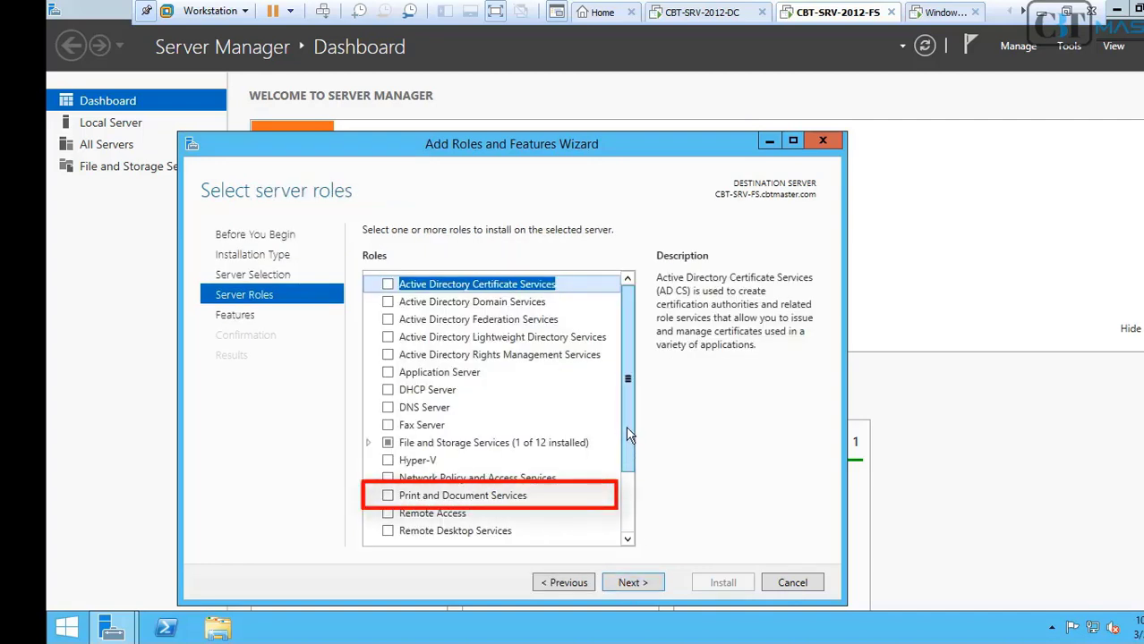
Step: Select the Print and Document Services role with its required management tools, and keep the default features
click(389, 496)
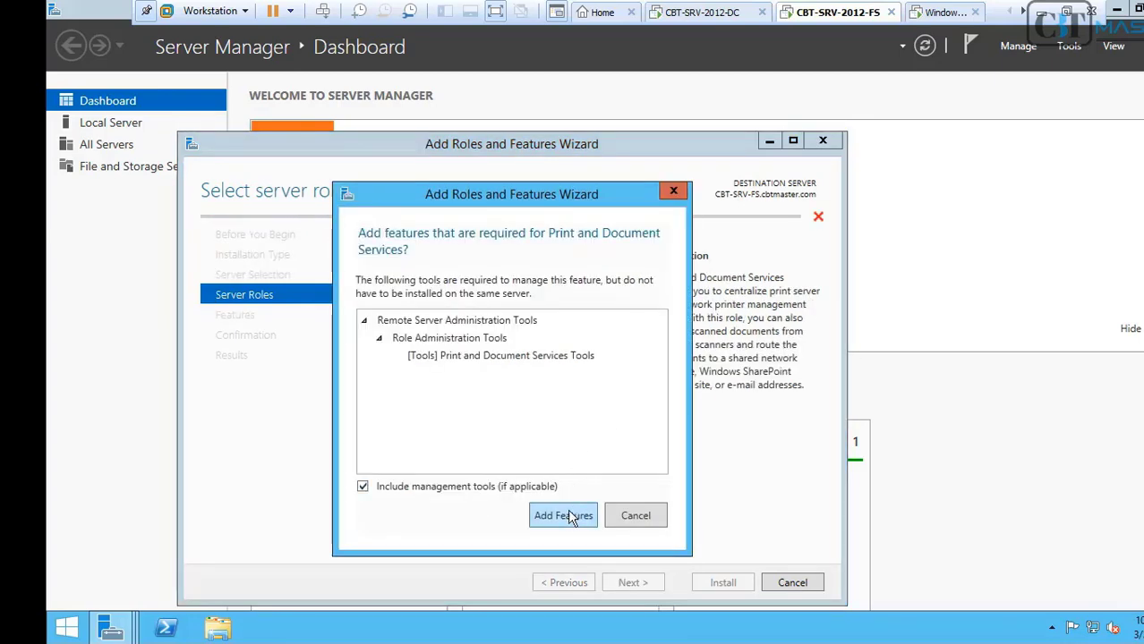
click(565, 516)
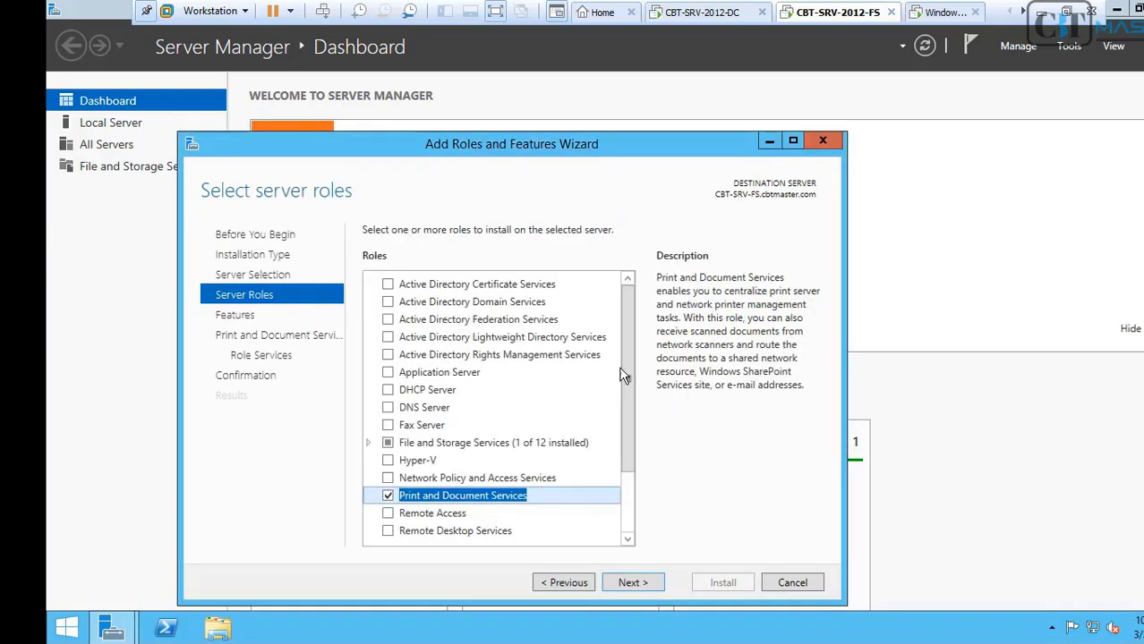
drag(633, 378, 632, 444)
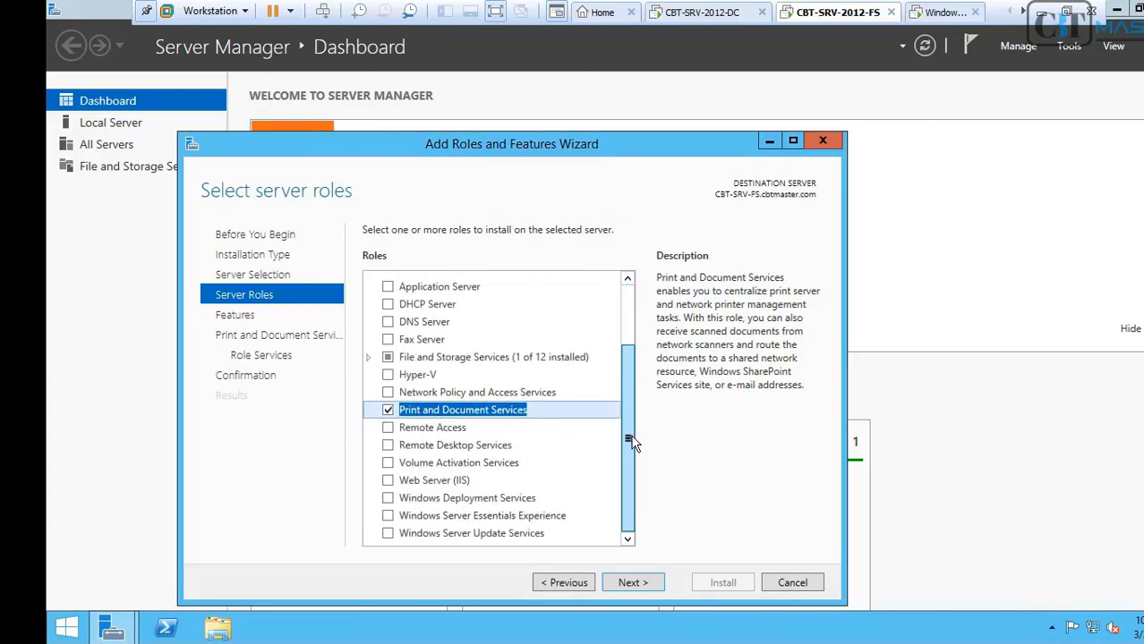
click(651, 585)
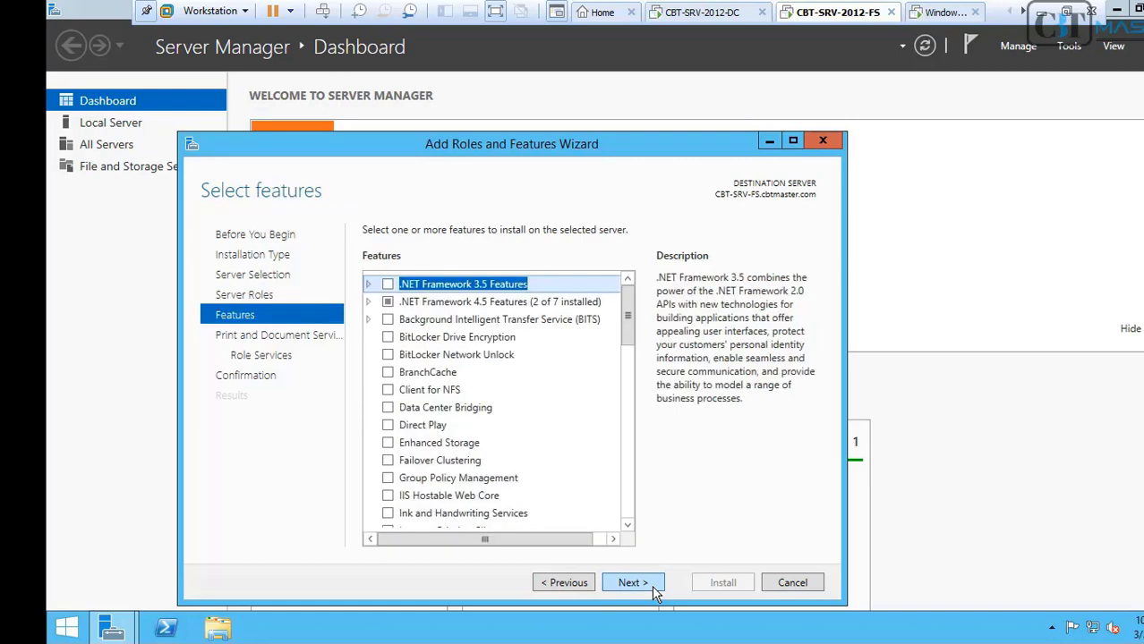
click(652, 585)
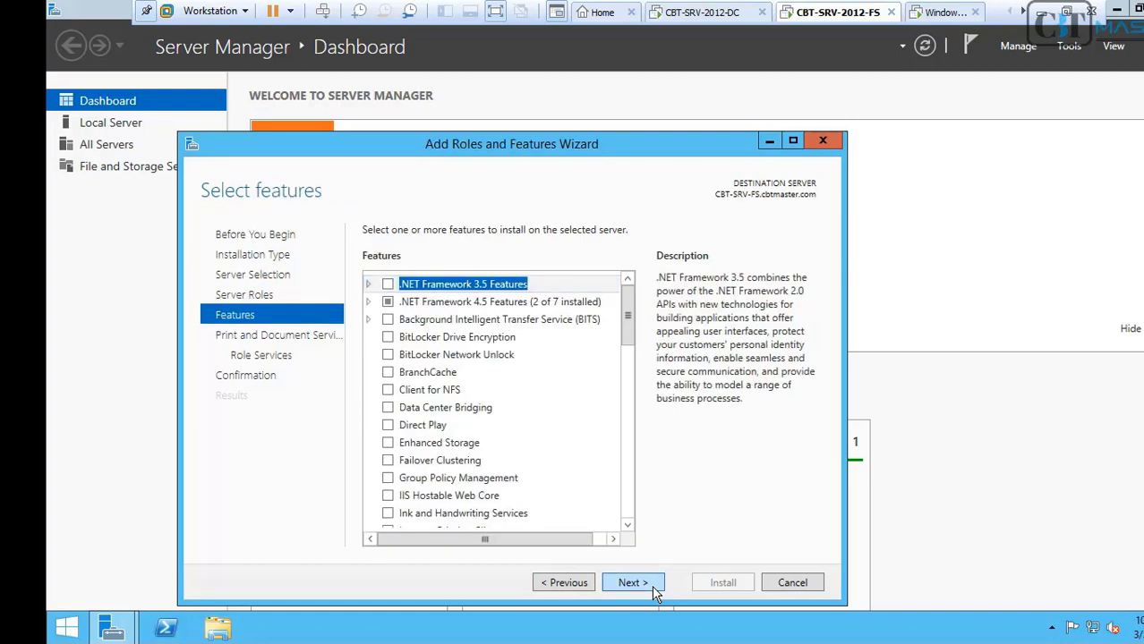
Step: Keep only the Print Server role service, install the selected role and close the wizard
click(652, 585)
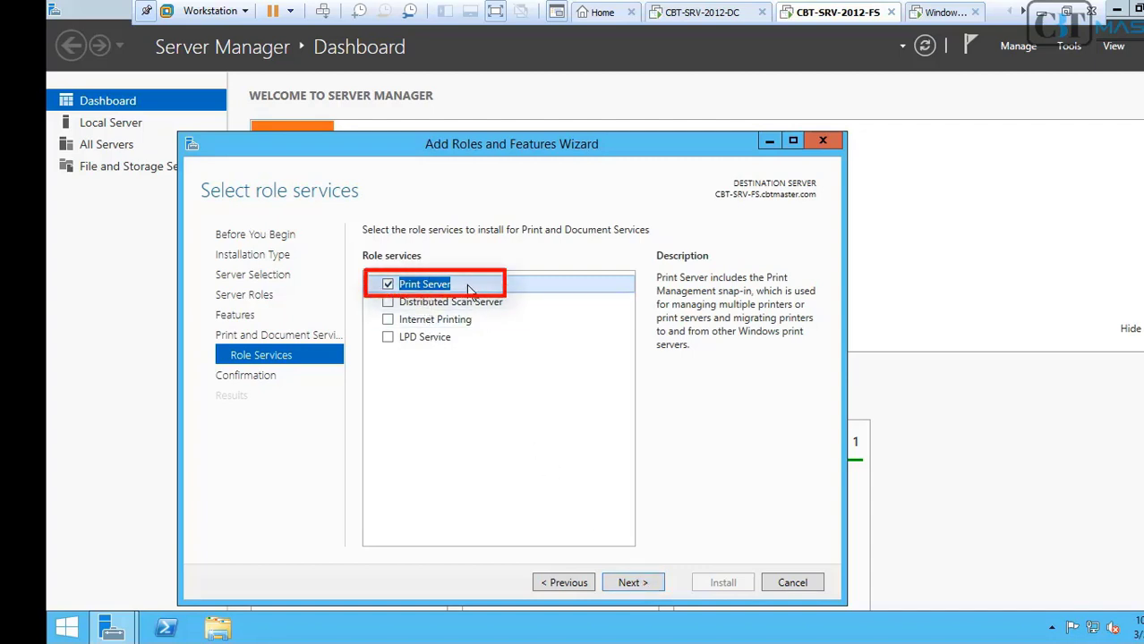
click(644, 586)
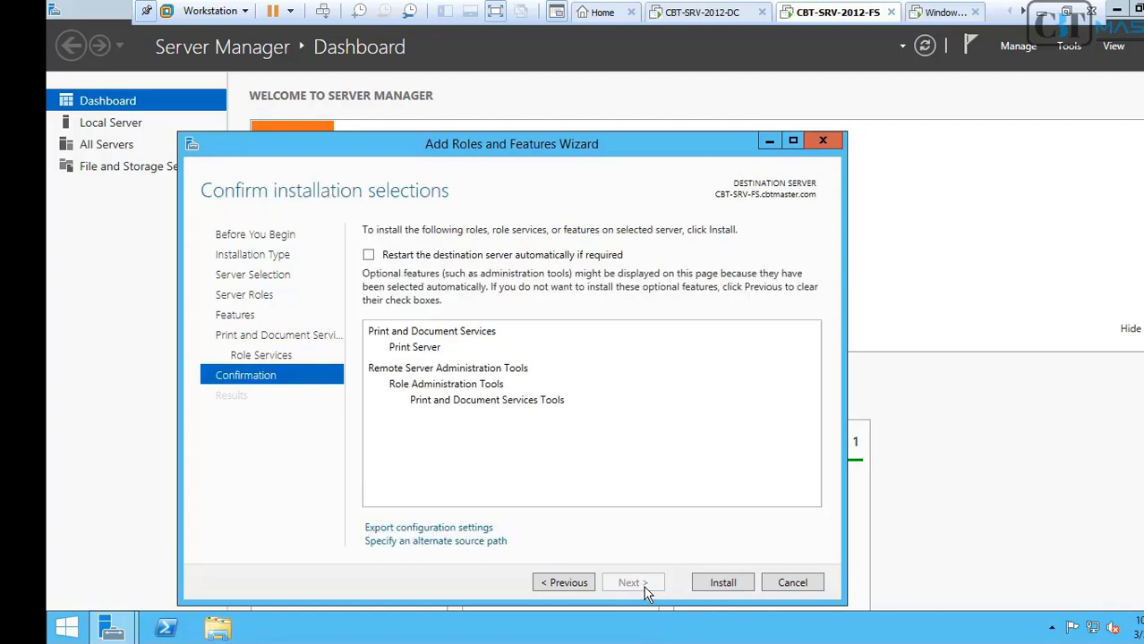
click(717, 583)
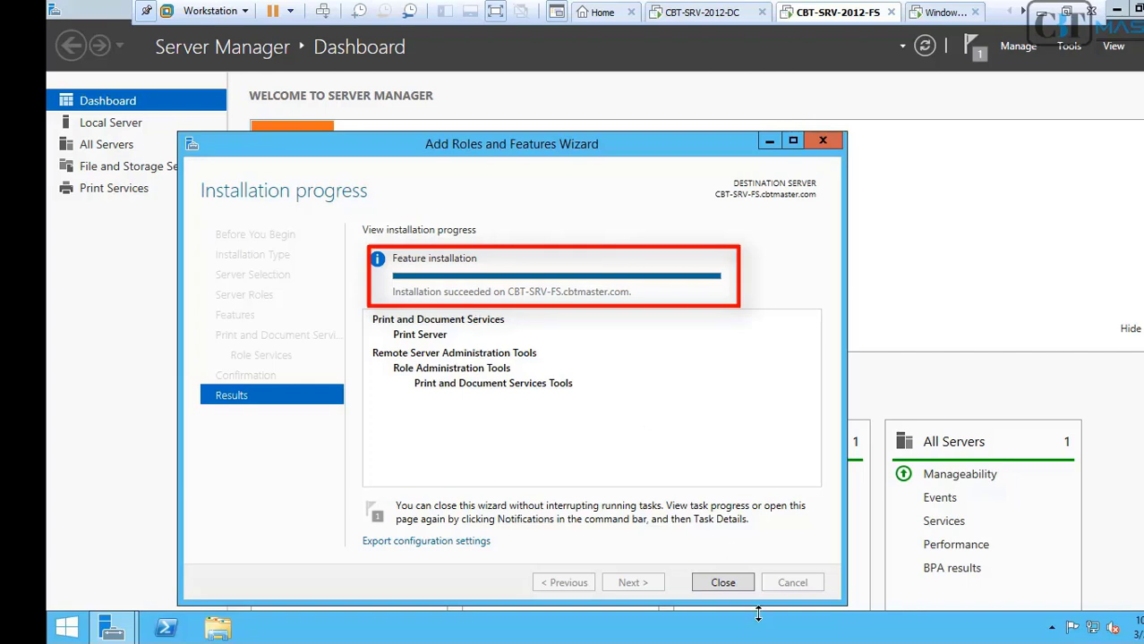
click(723, 582)
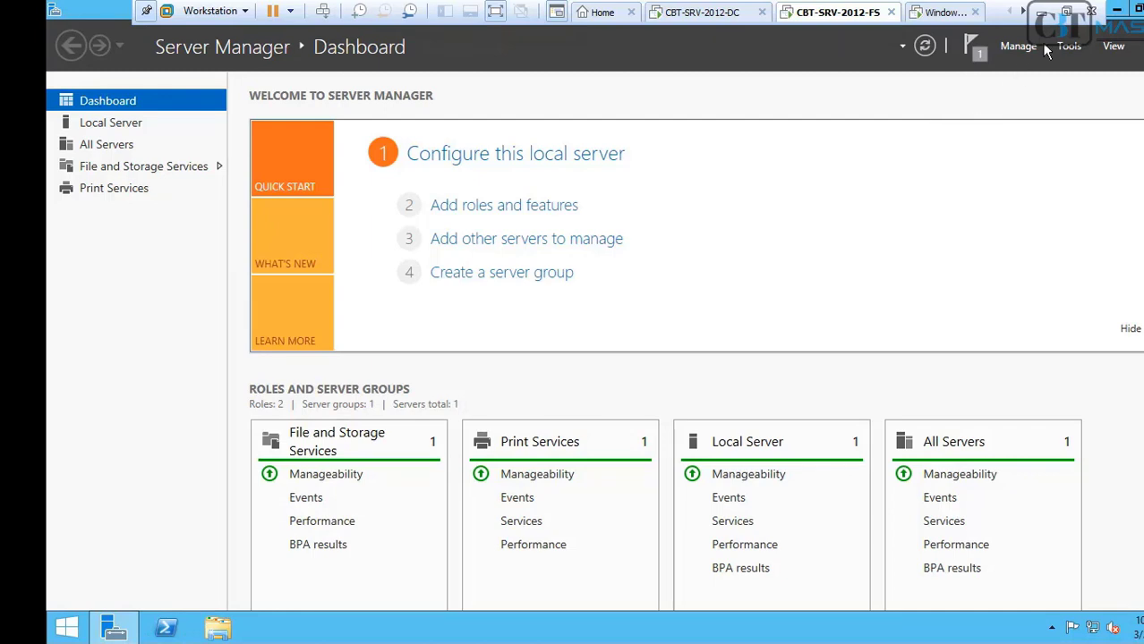
Step: Open Print Management, expand the local CBT-SRV-FS print server and view its printers and ports
click(1074, 48)
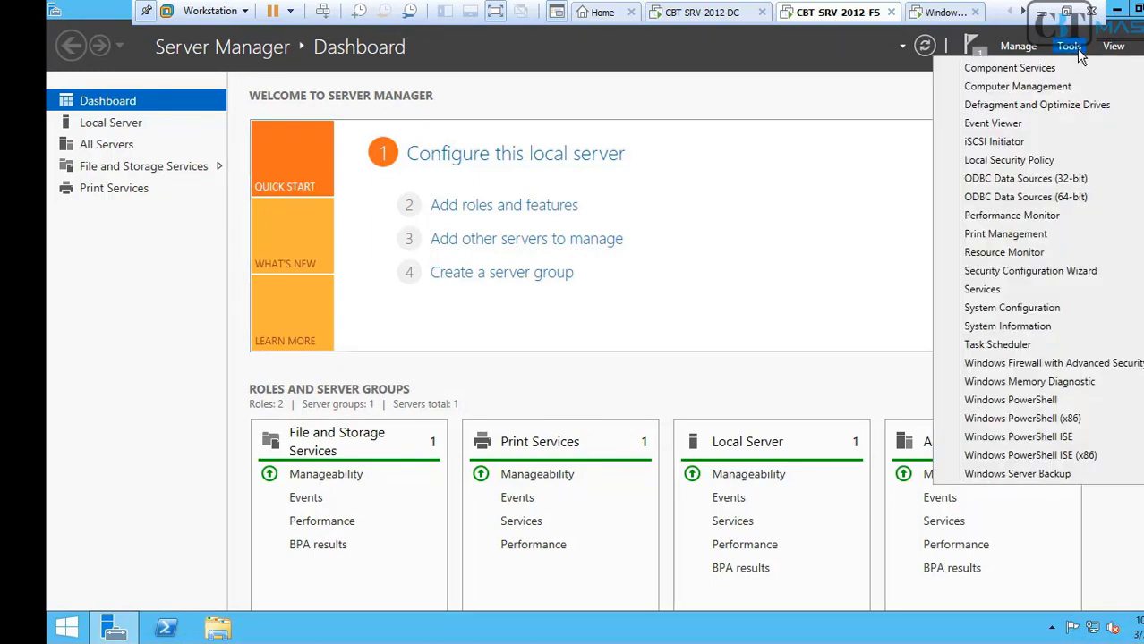
click(993, 234)
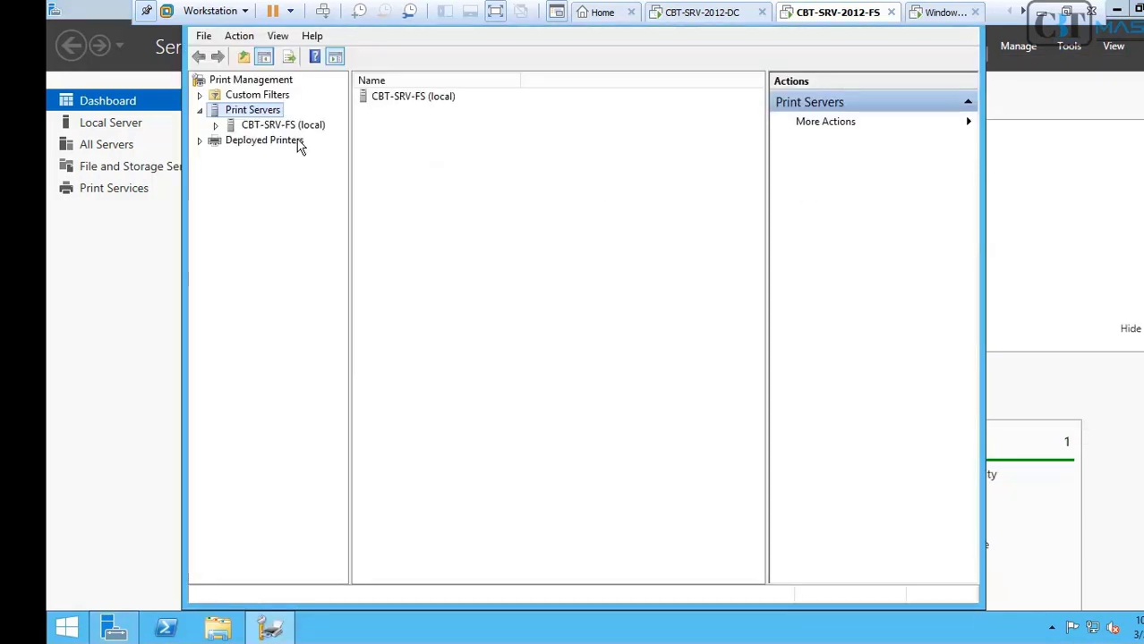
click(216, 126)
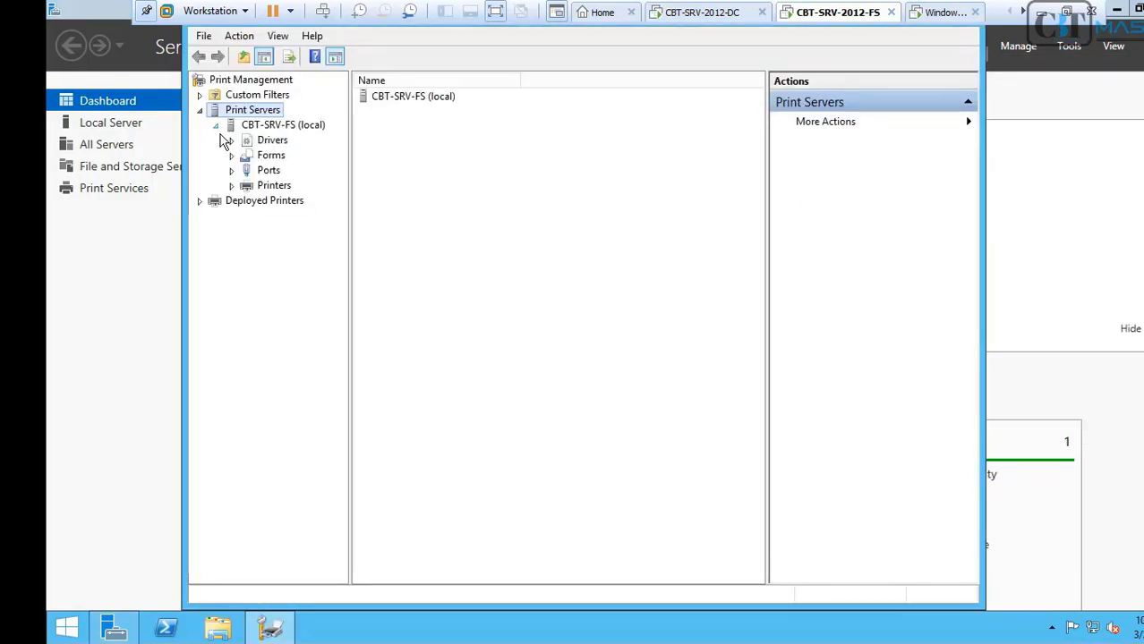
click(250, 143)
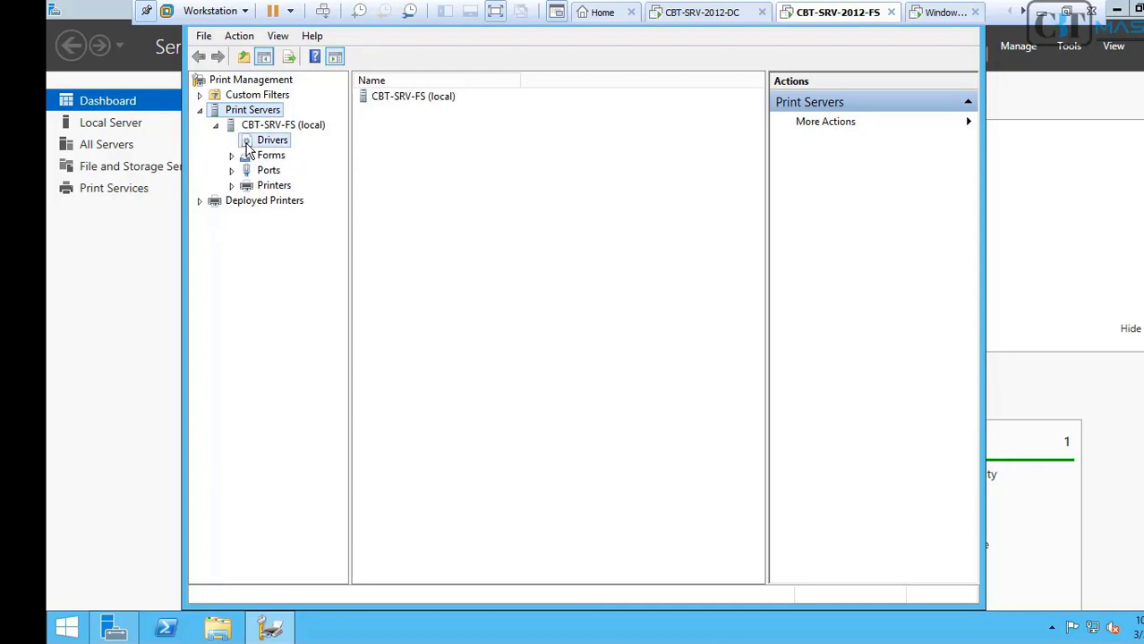
click(280, 186)
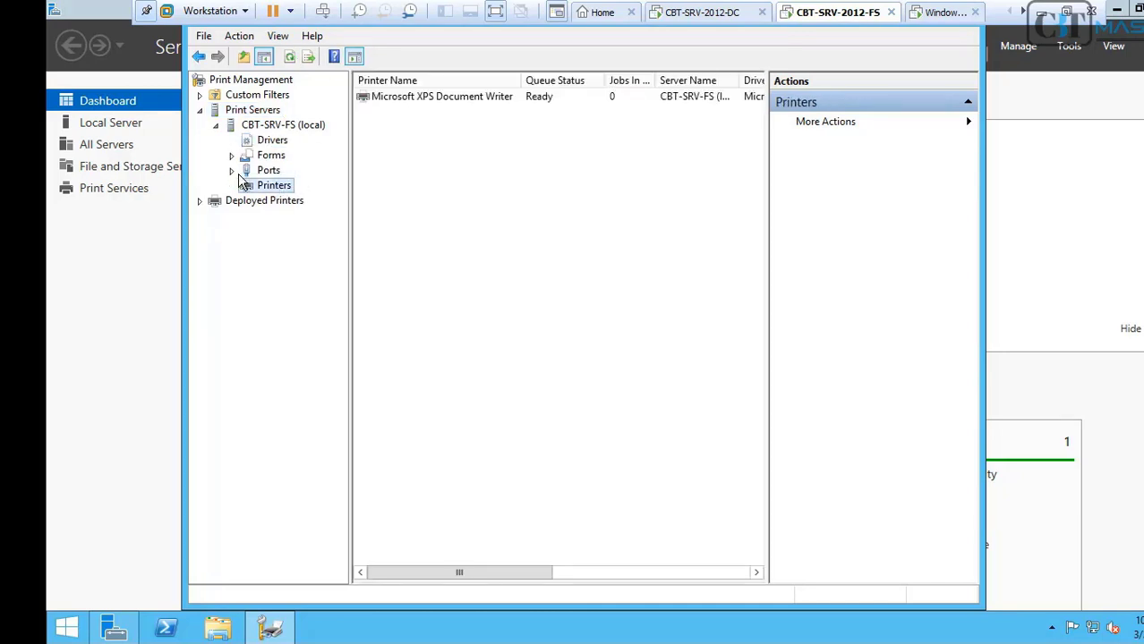
click(259, 170)
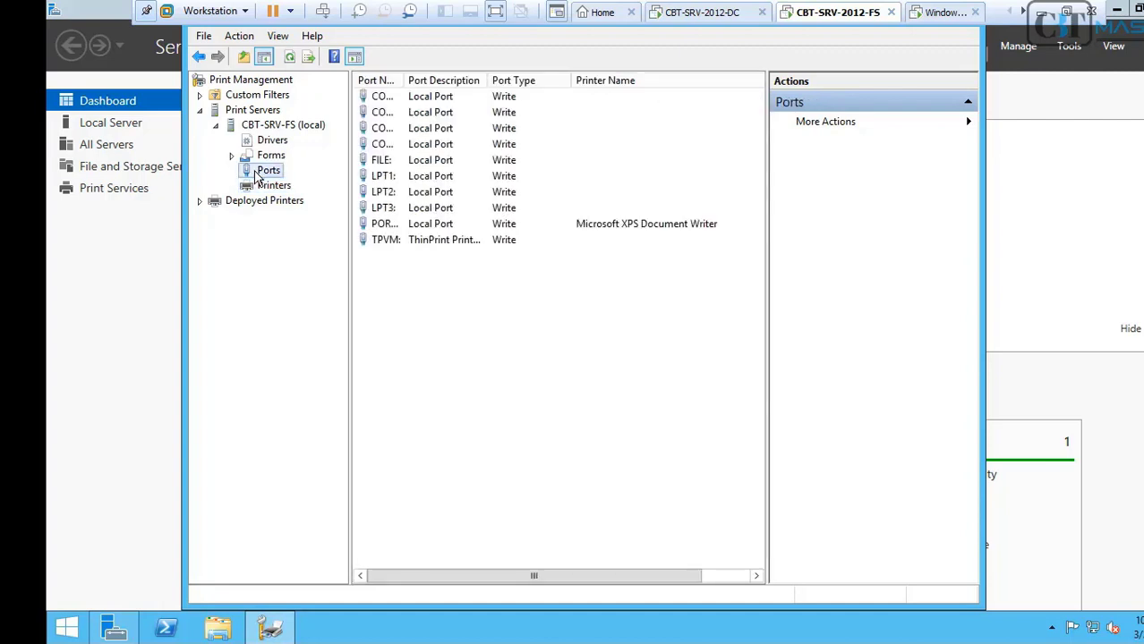
Step: Start adding a printer driver to the local print server for the x64 processor type
click(273, 141)
right_click(275, 145)
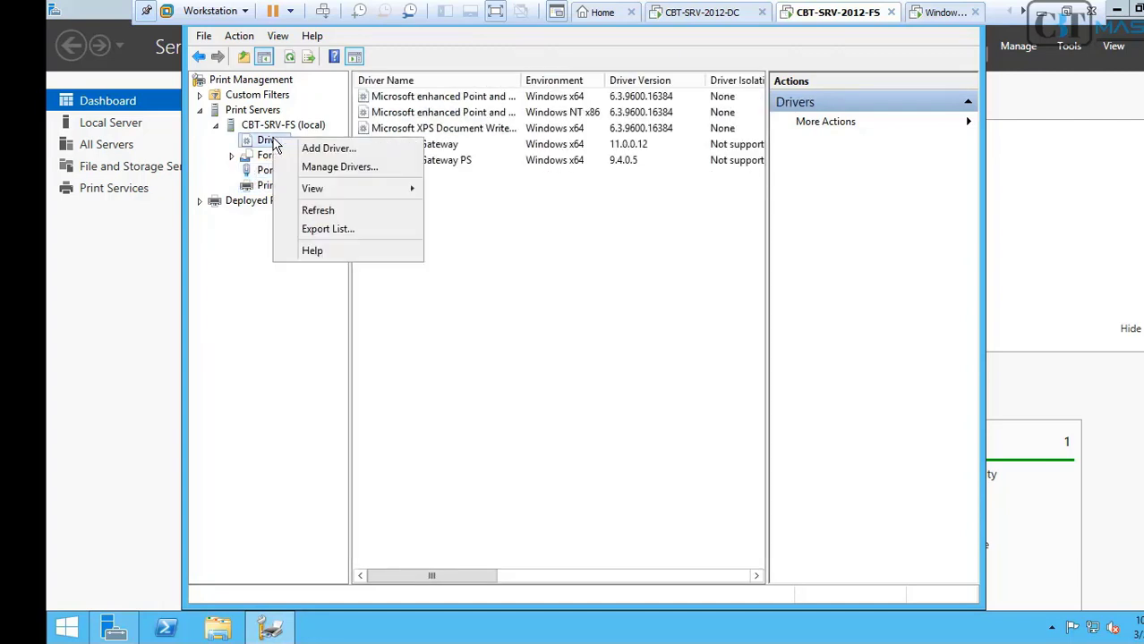
click(312, 148)
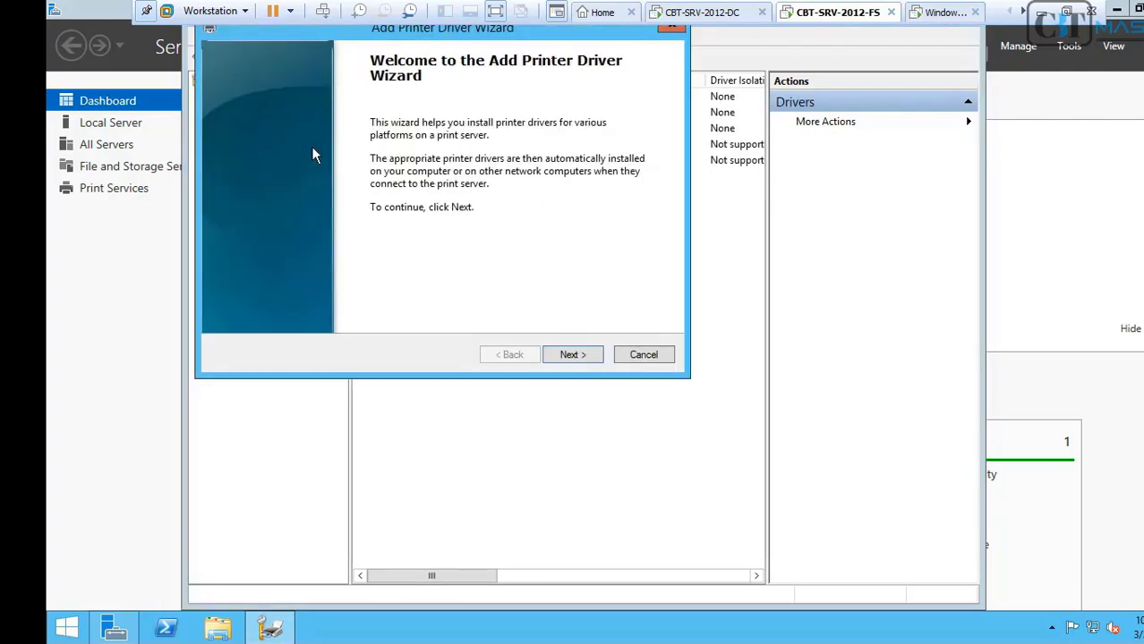
click(570, 356)
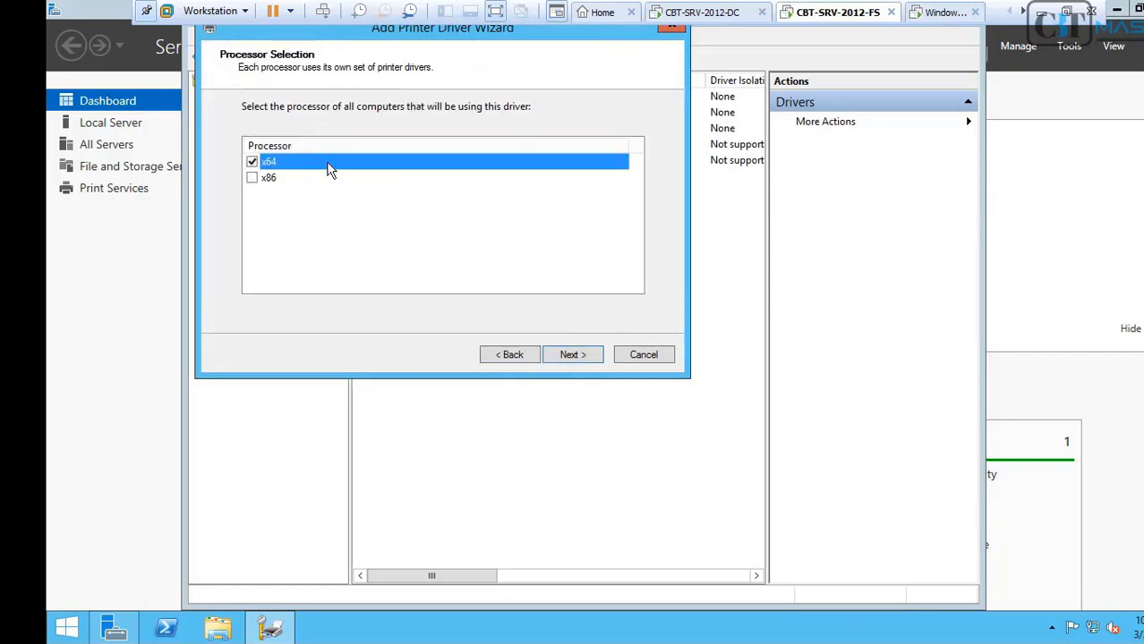
click(567, 362)
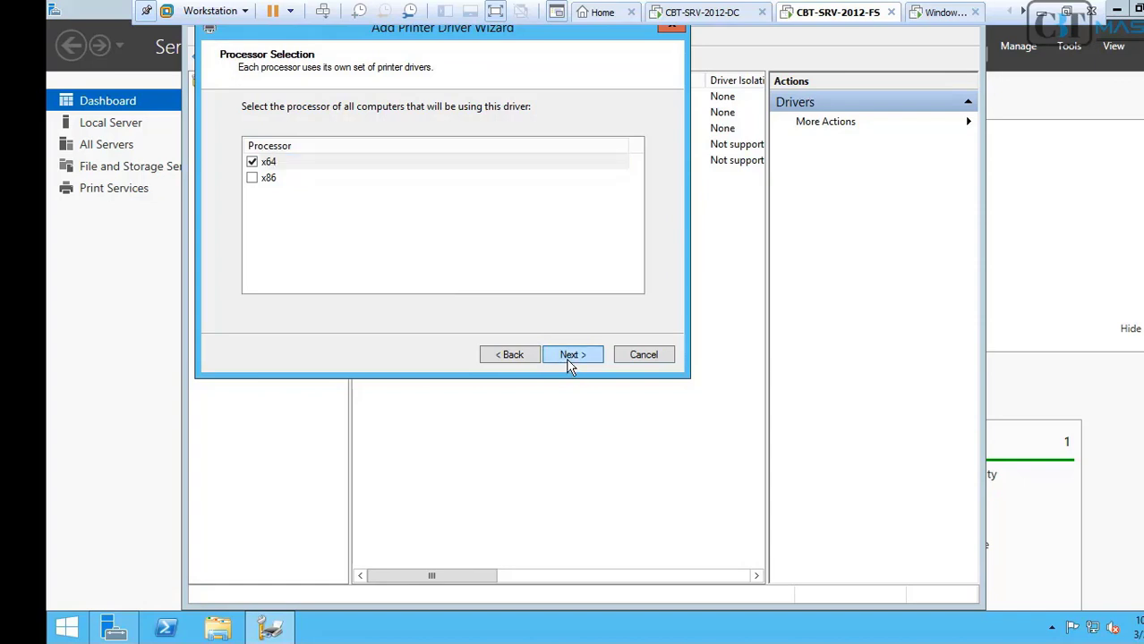
Step: Load the driver from disk using brimi11a.inf in the Prn Drivers\64 folder on the Z: shared drive
click(609, 295)
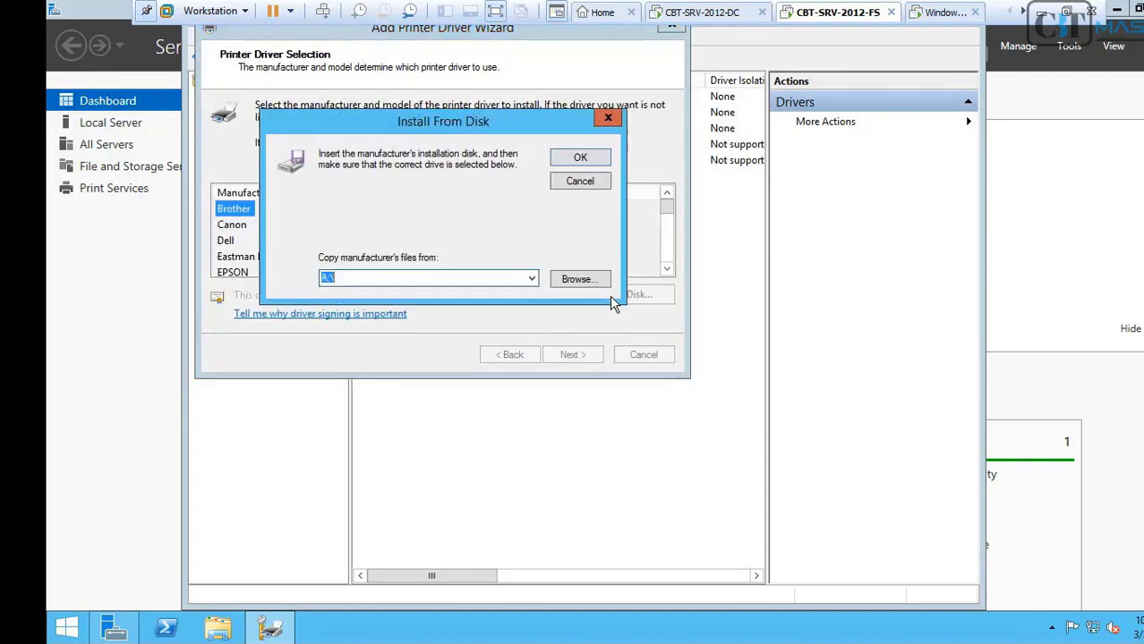
click(569, 281)
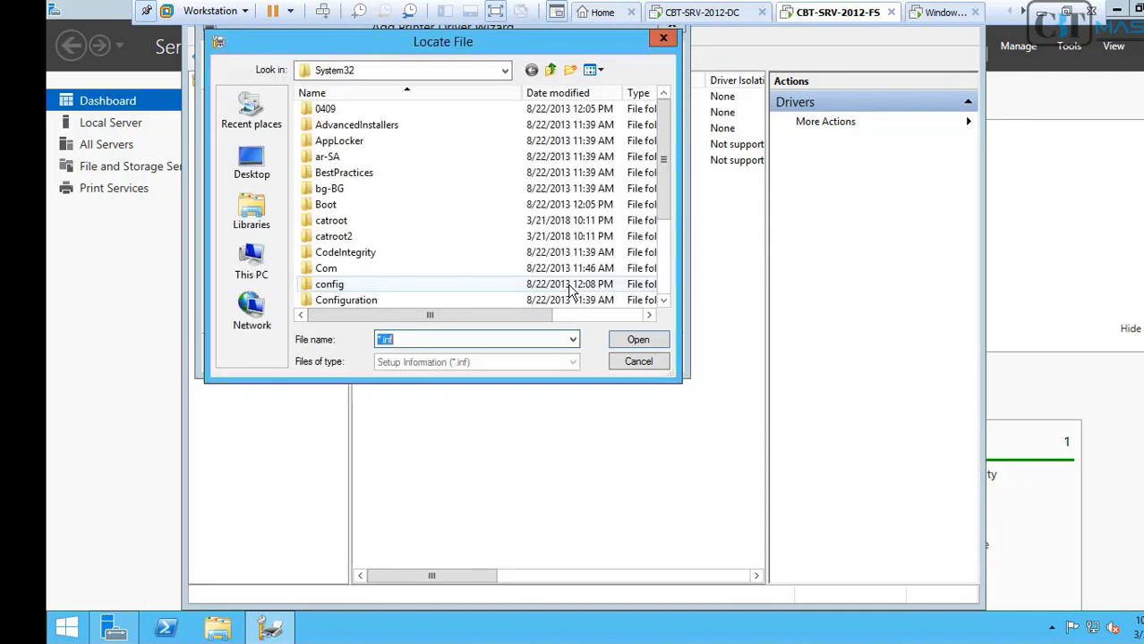
click(503, 70)
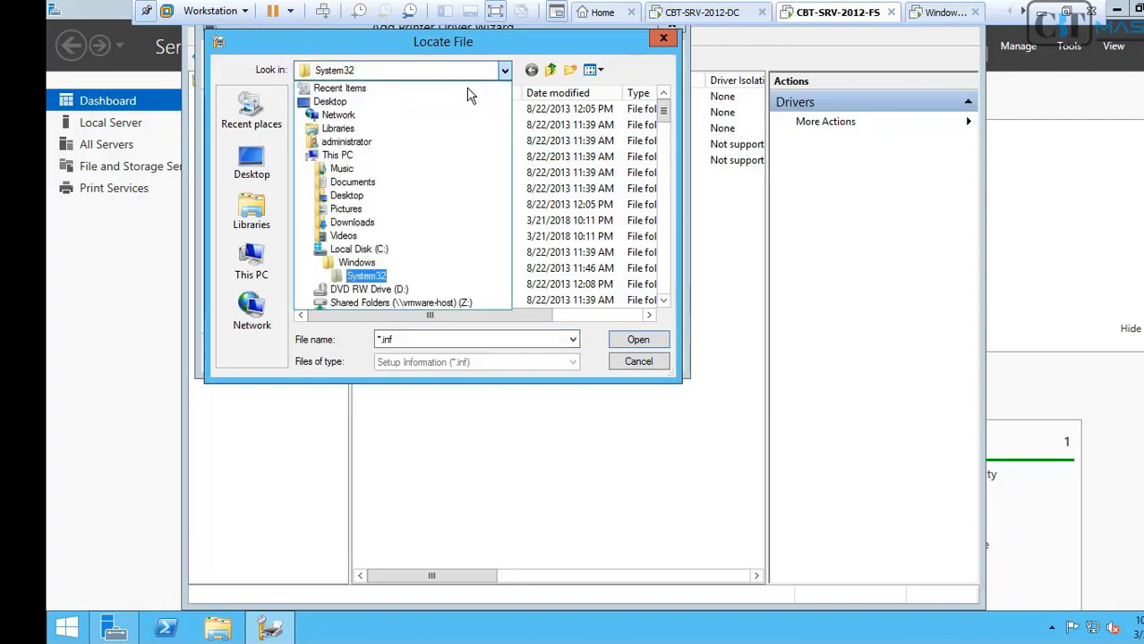
click(417, 305)
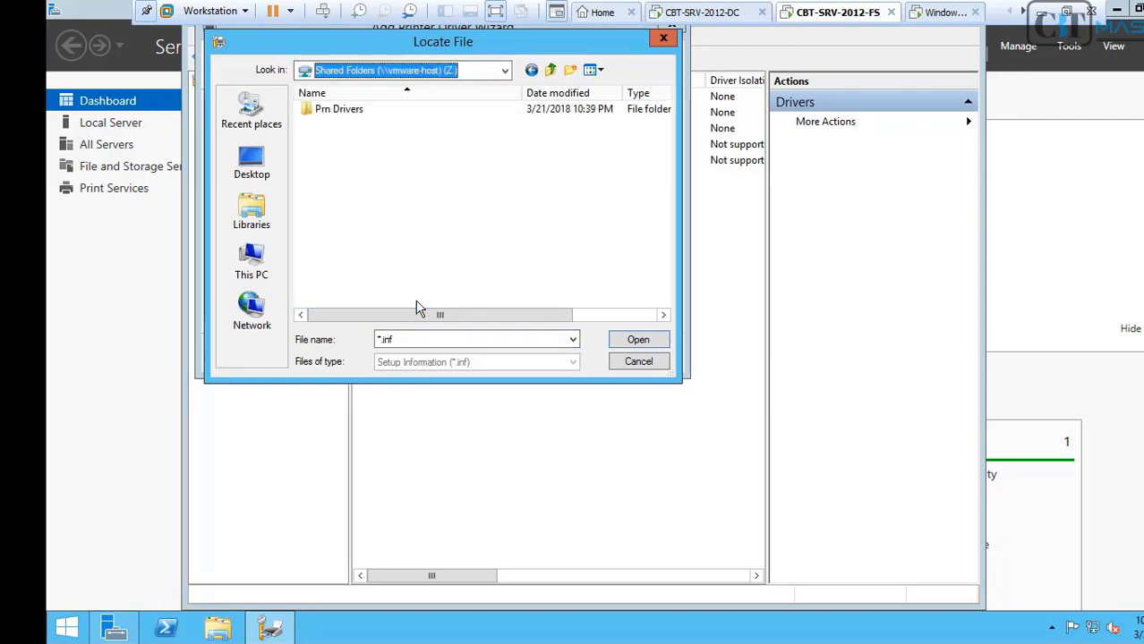
double_click(339, 111)
double_click(337, 113)
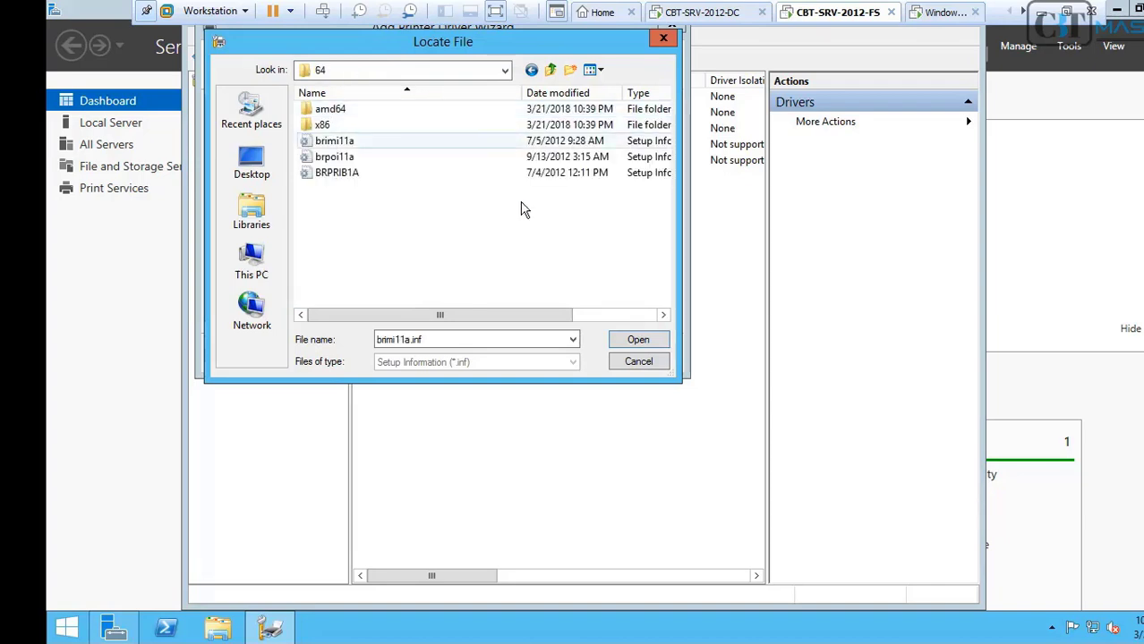
click(635, 344)
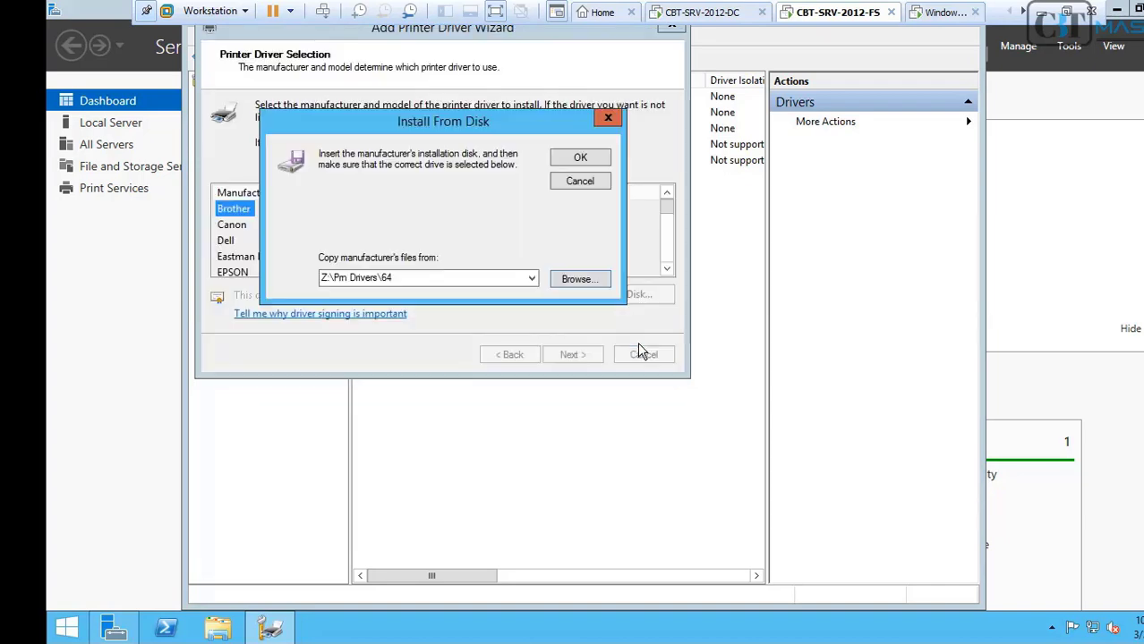
click(592, 165)
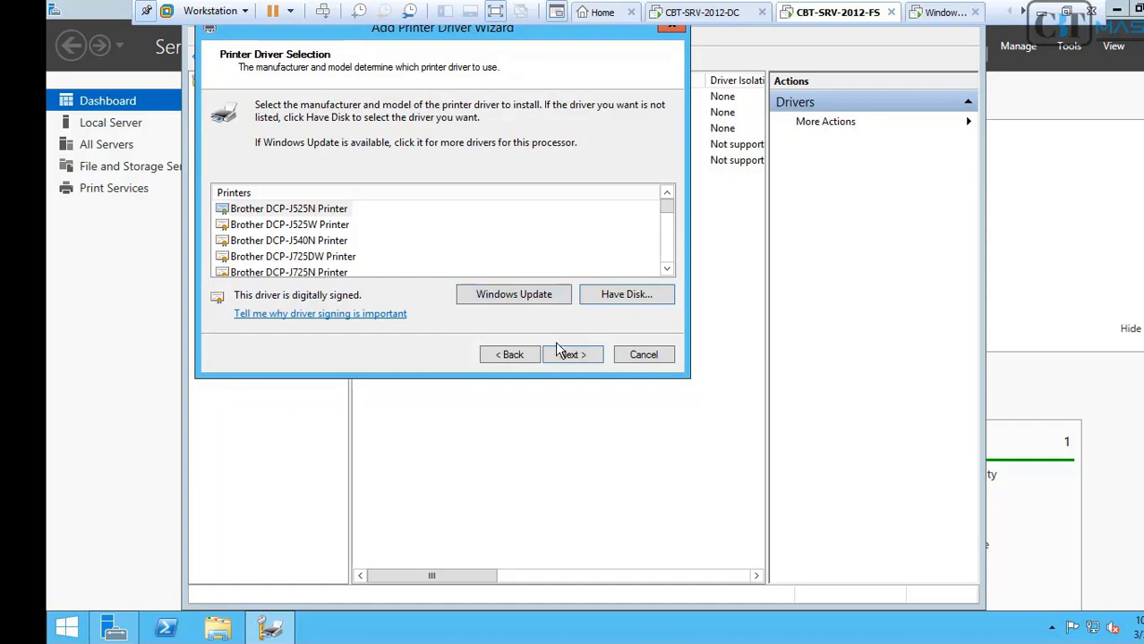
Step: Choose the Brother MFC-J280W Printer from the driver list and finish adding its x64 driver
click(666, 270)
click(667, 270)
click(667, 270)
click(666, 270)
click(667, 270)
click(667, 270)
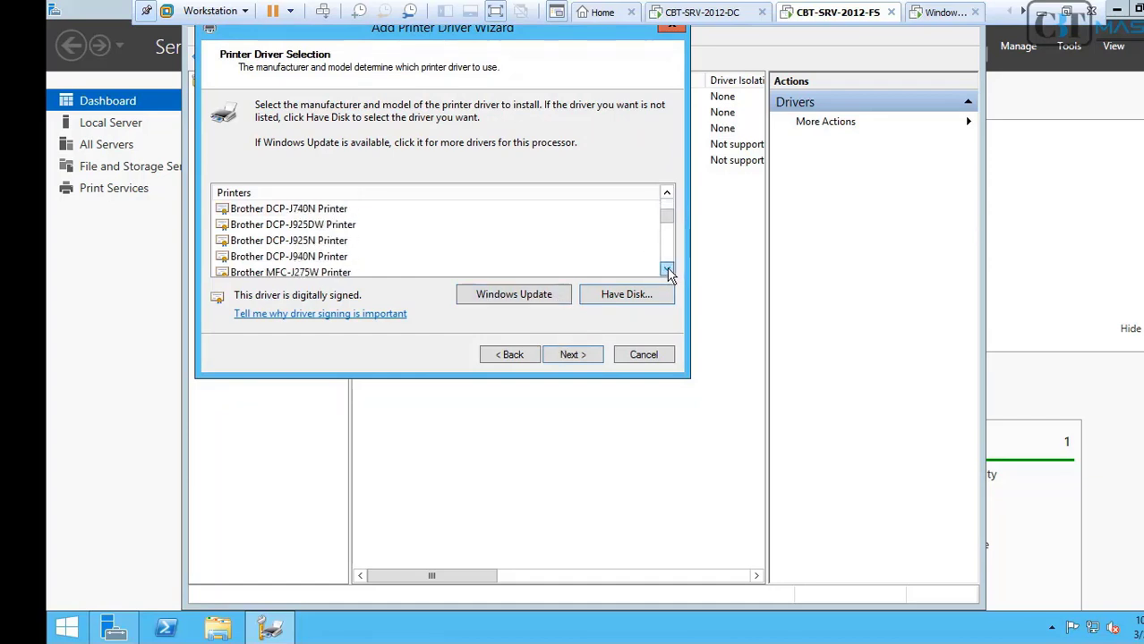
click(667, 270)
click(667, 270)
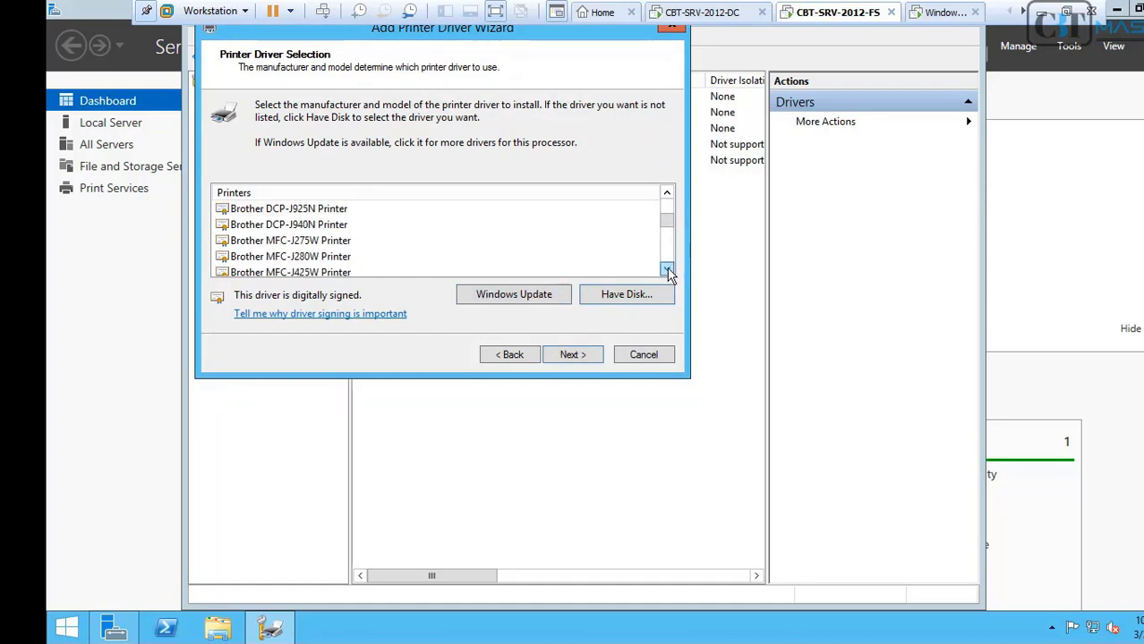
click(352, 258)
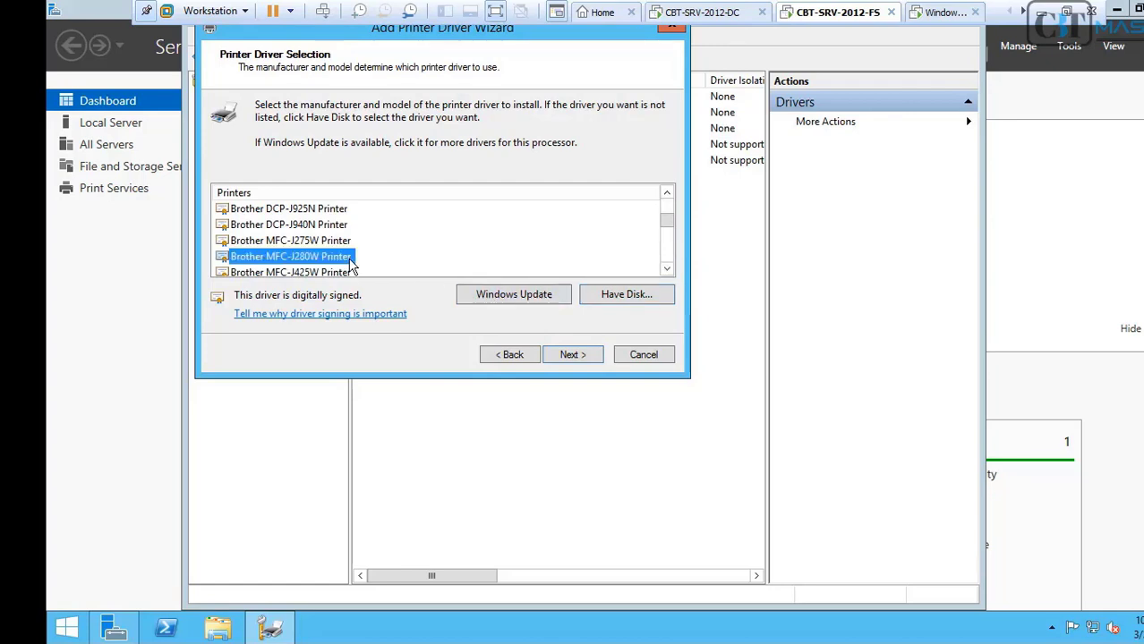
click(573, 356)
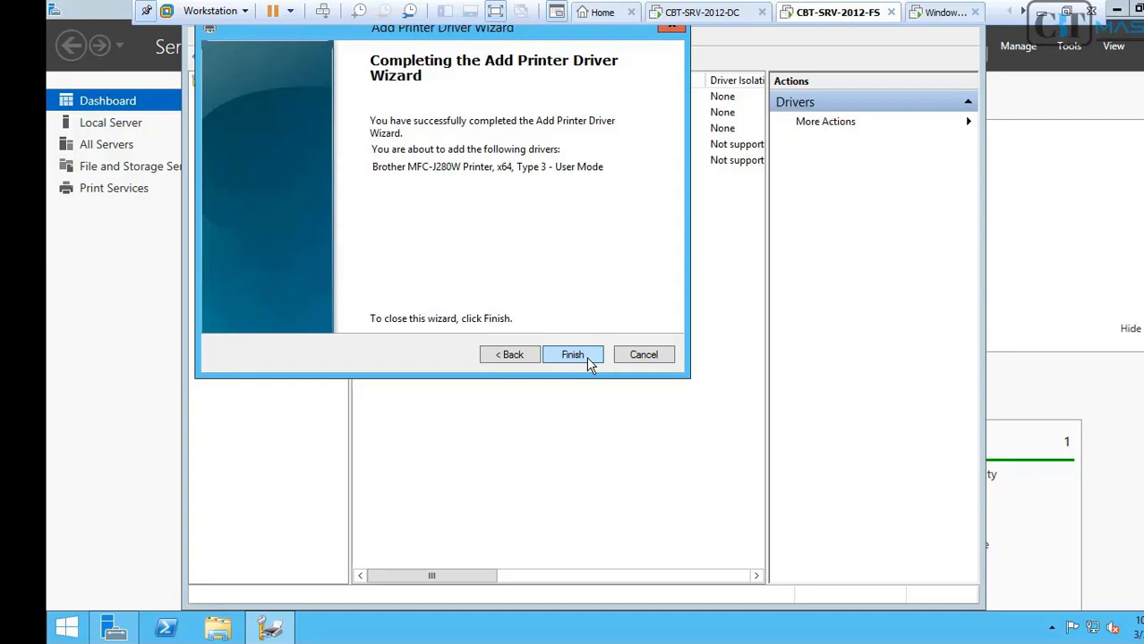
click(572, 355)
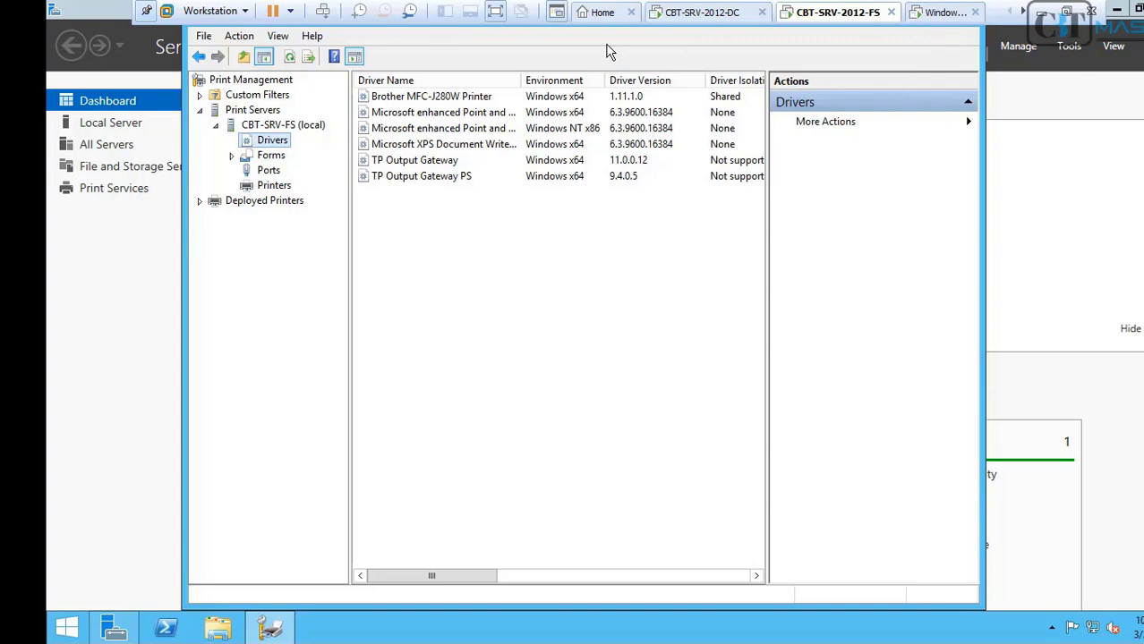
Step: Start adding a TCP/IP or Web Services printer to the local print server at 192.168.1.99, with Autodetect as the device type
click(274, 186)
right_click(288, 195)
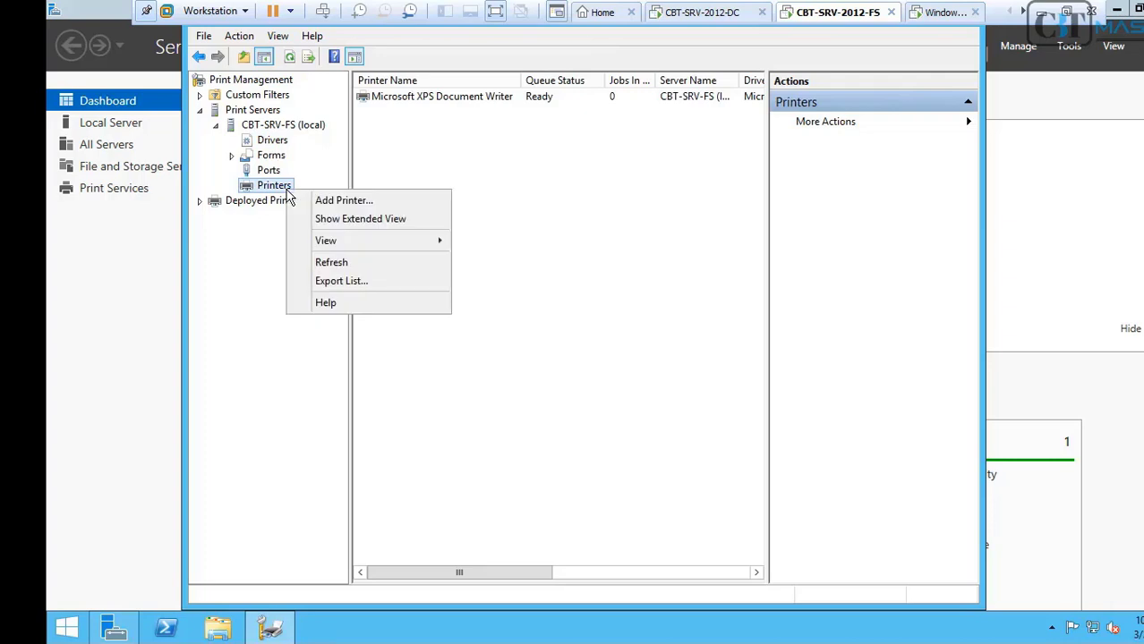
click(332, 202)
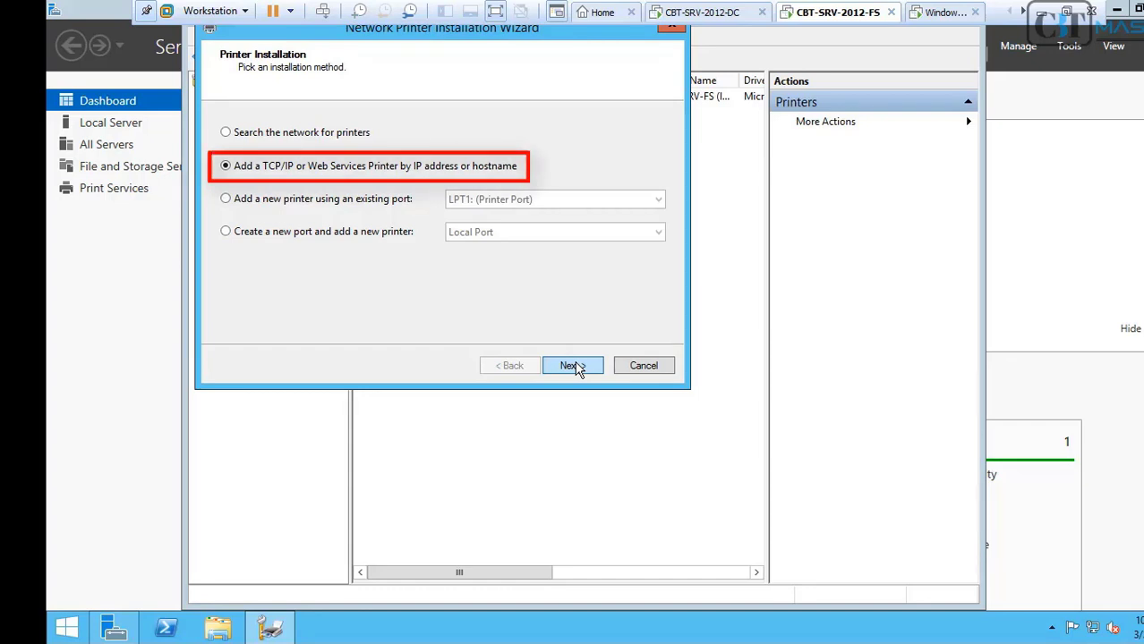
click(573, 366)
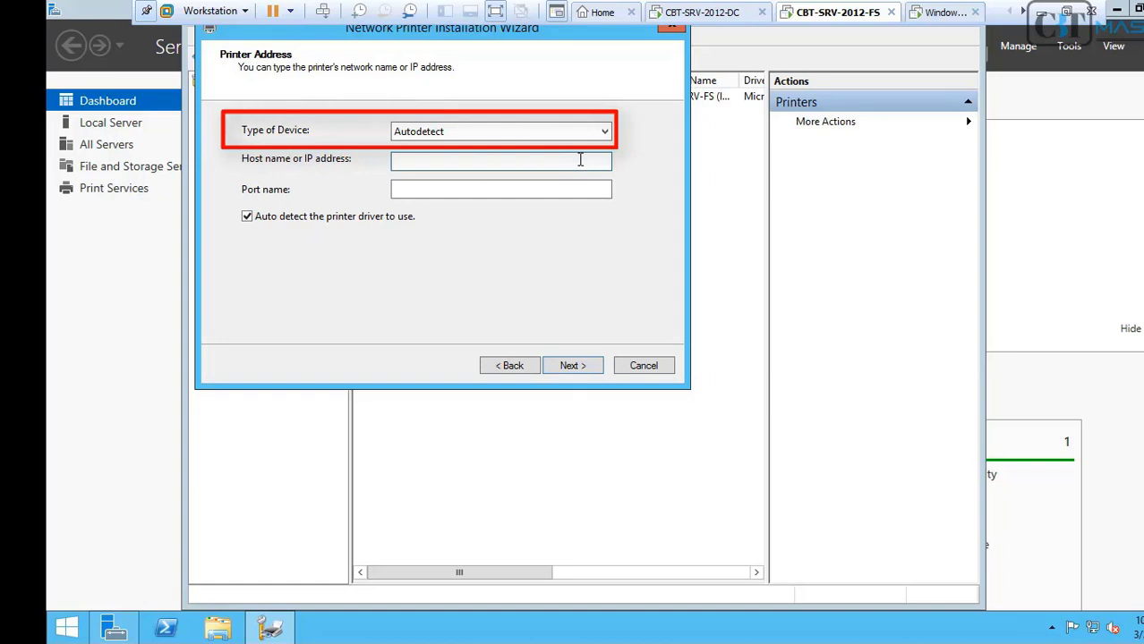
text(192.168.1)
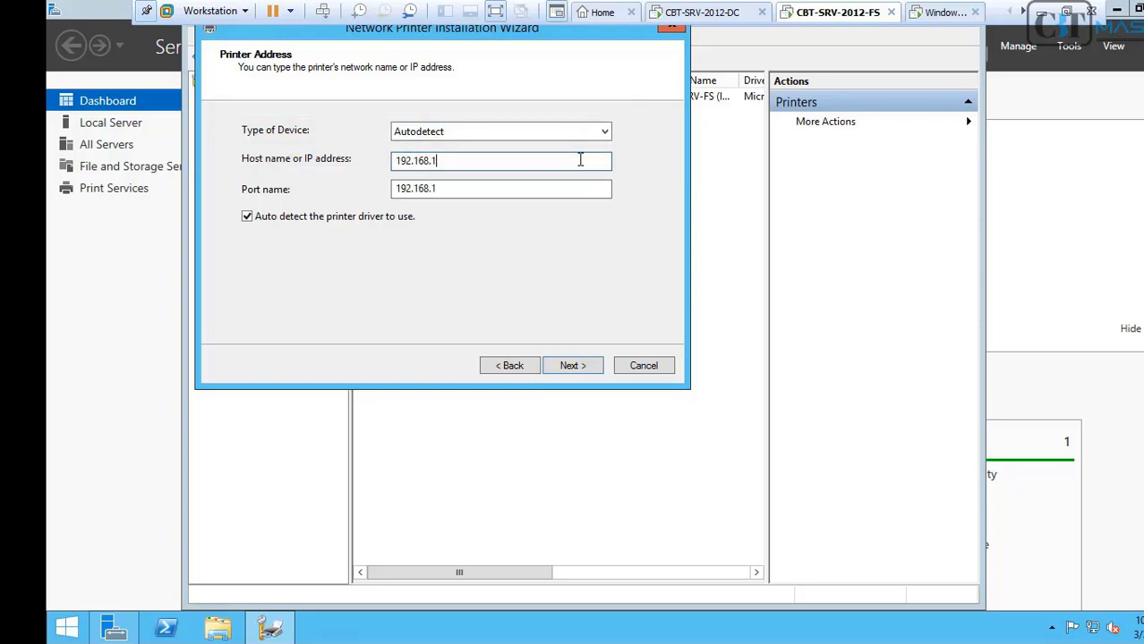
text(.99)
click(572, 367)
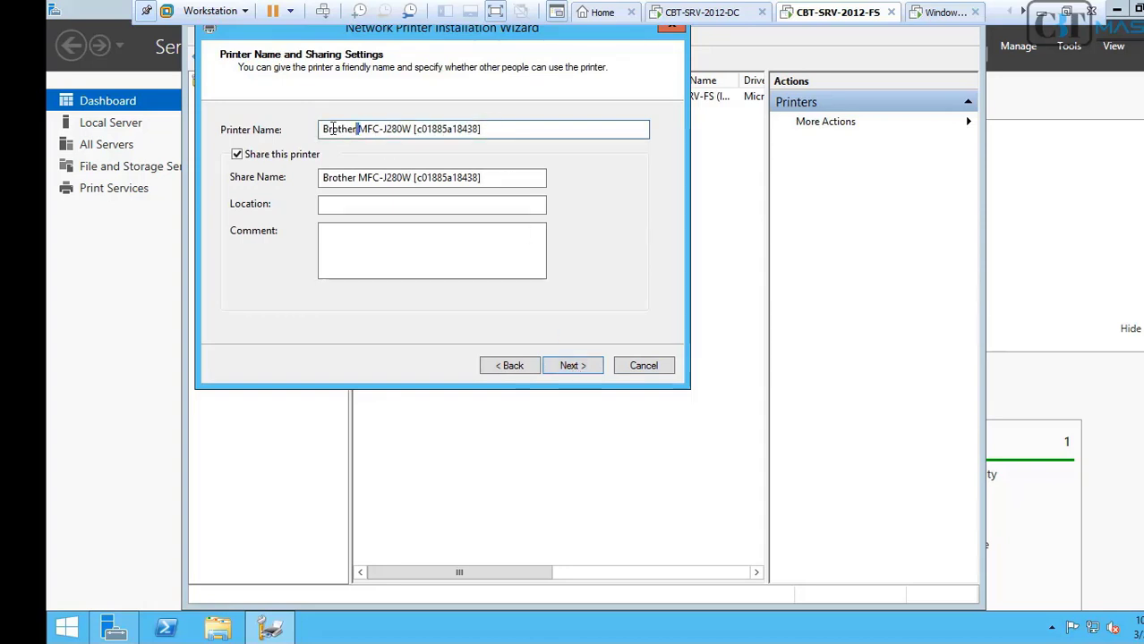
Step: Set both the printer name and the share name to MFC-J280W, keeping the printer shared
double_click(356, 128)
key(BackSpace)
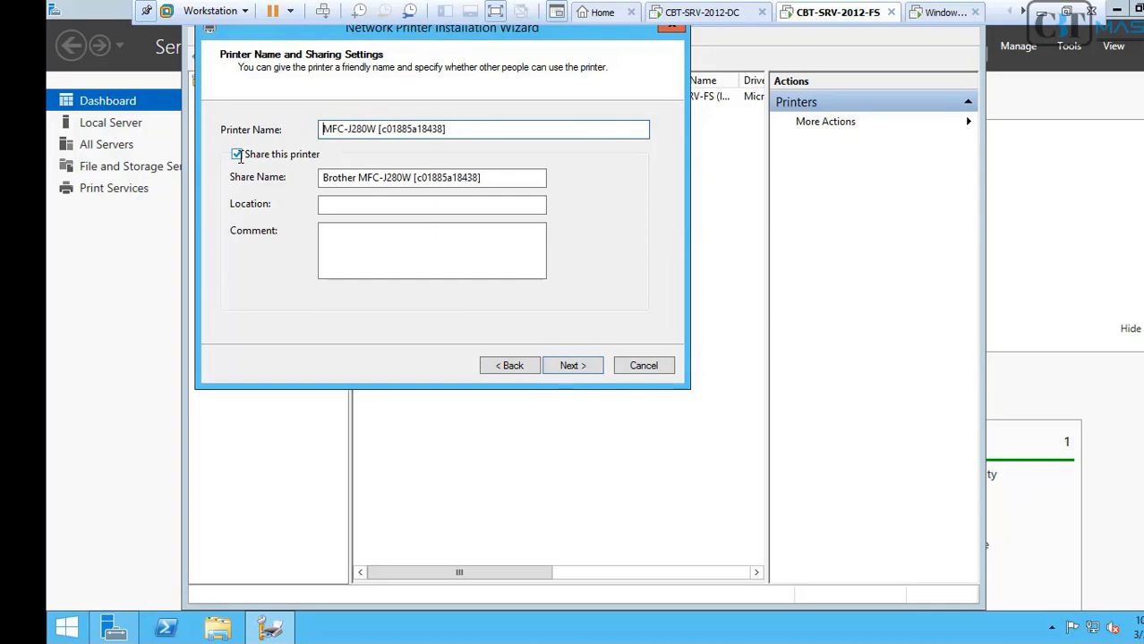
drag(376, 129, 567, 134)
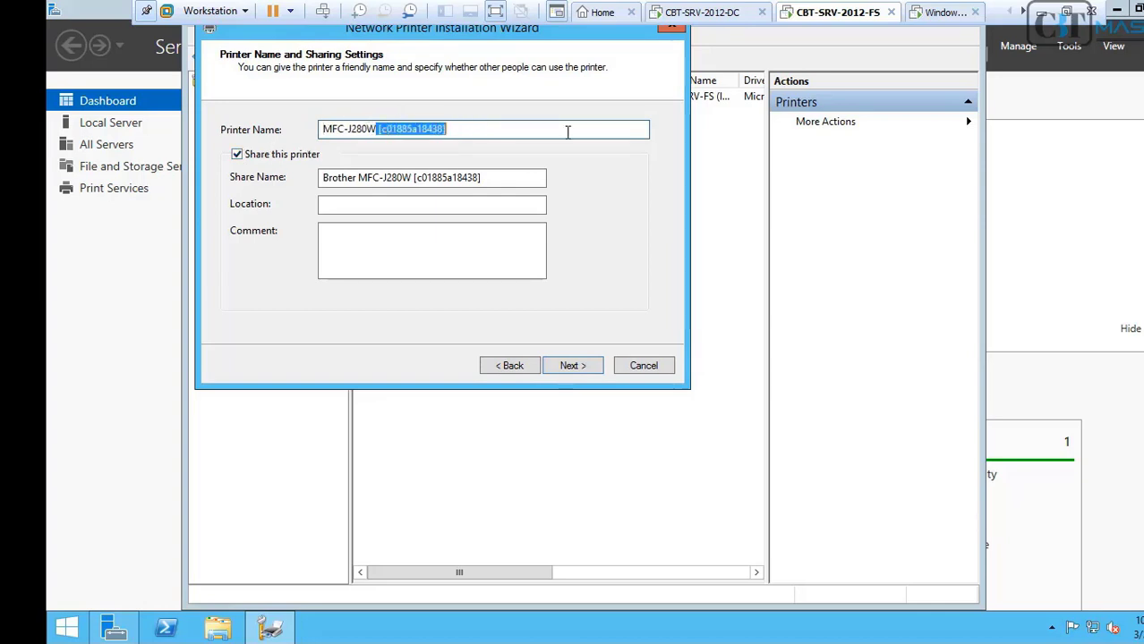
key(BackSpace)
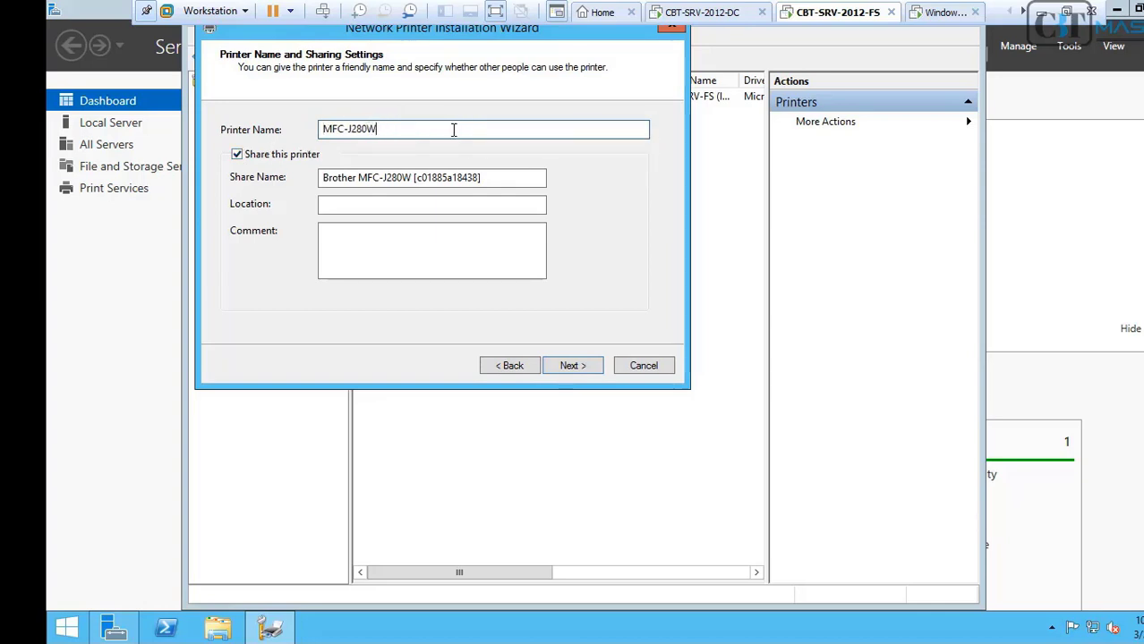
drag(432, 125, 231, 143)
key(ctrl+c)
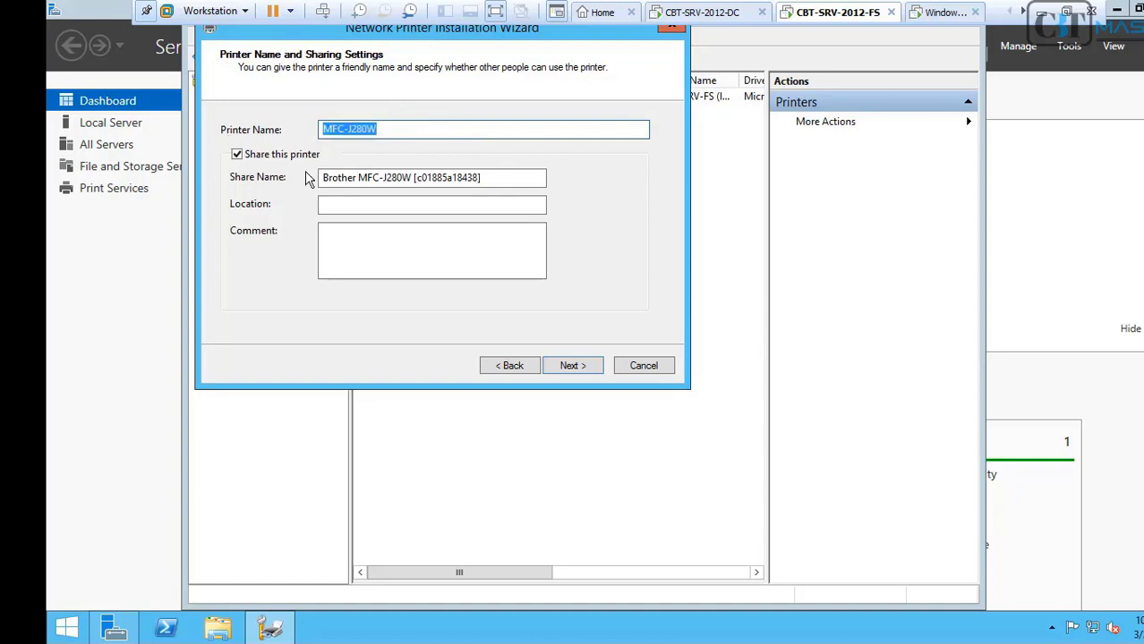
drag(501, 178, 231, 183)
key(Delete)
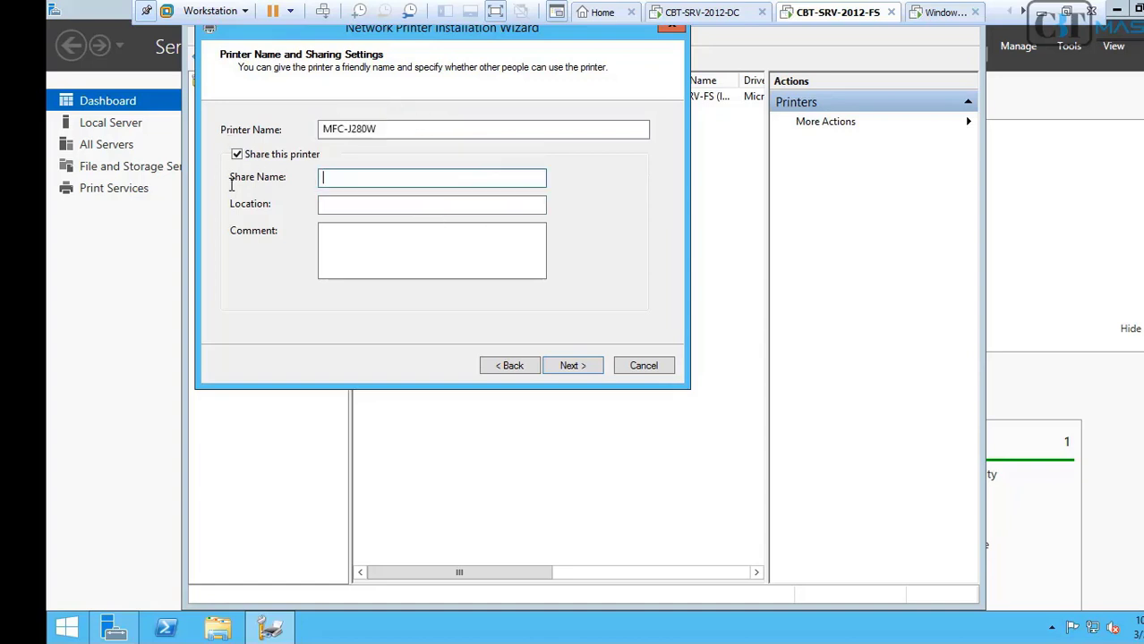
key(ctrl+v)
Step: Accept the printer settings, install the network printer and close the wizard without printing a test page
click(573, 366)
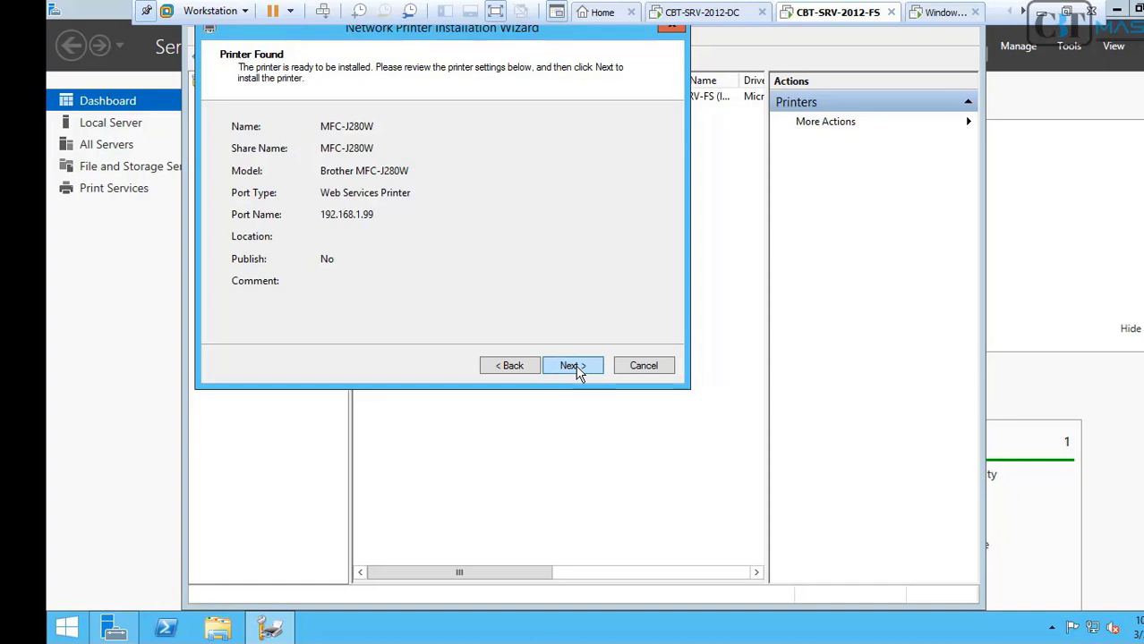
click(577, 370)
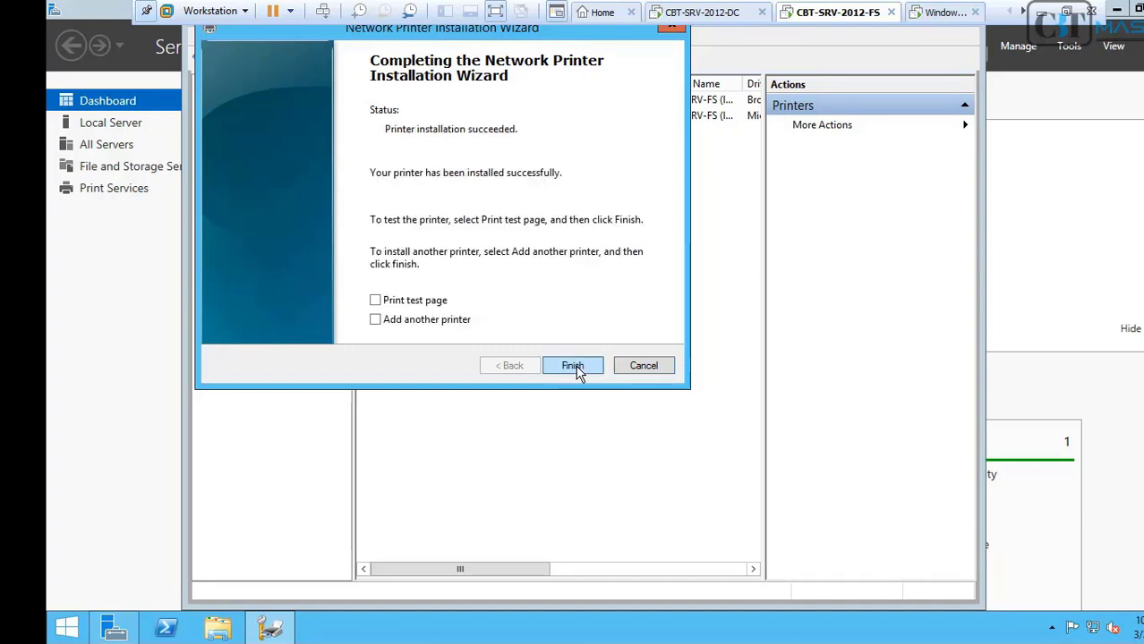
click(572, 367)
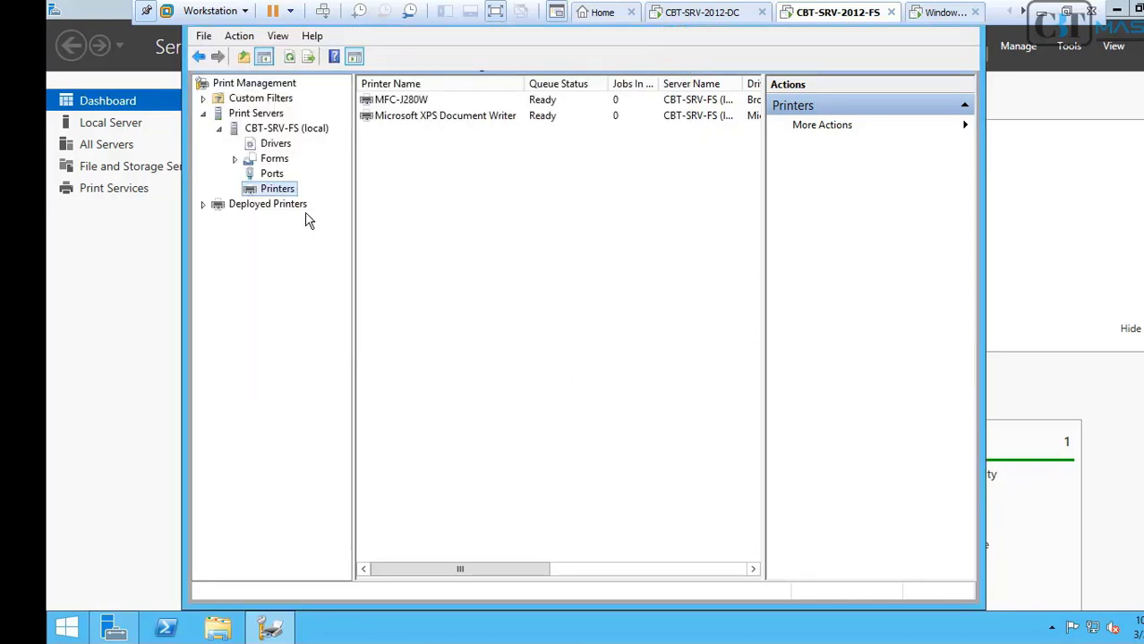
Step: Check the print server's ports and printers for the new Brother printer, and widen the port name column
click(271, 173)
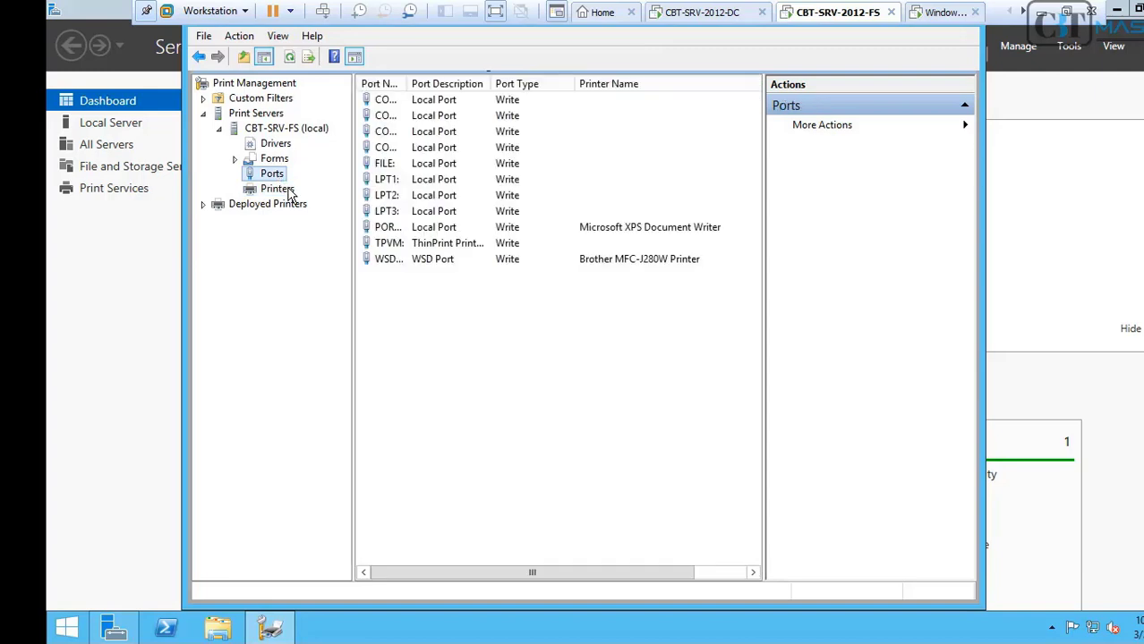
click(288, 192)
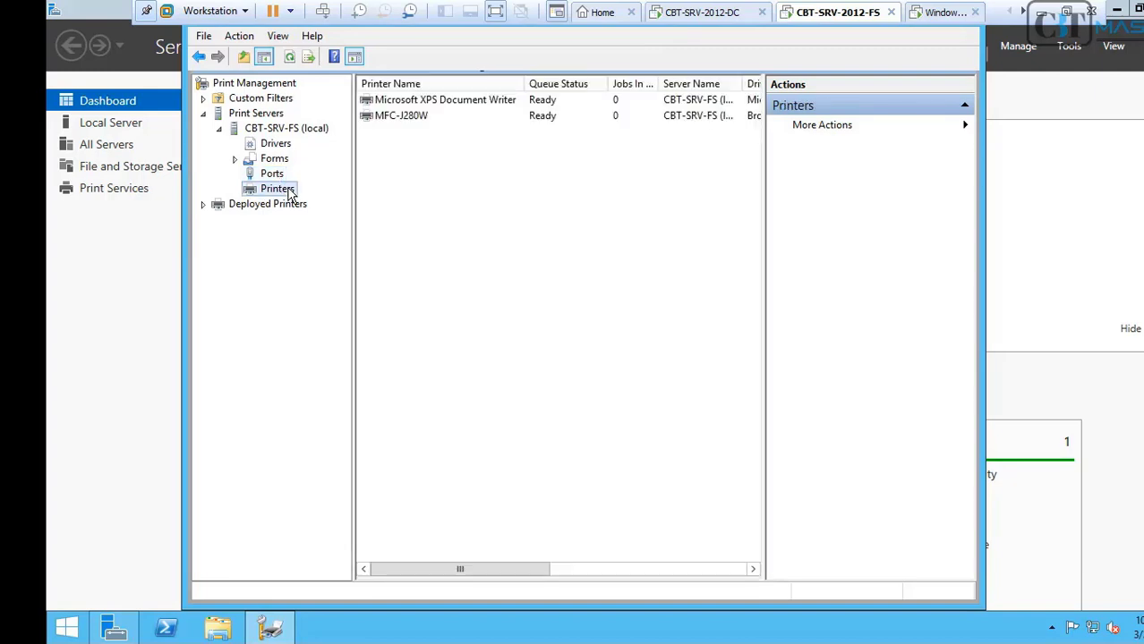
click(279, 175)
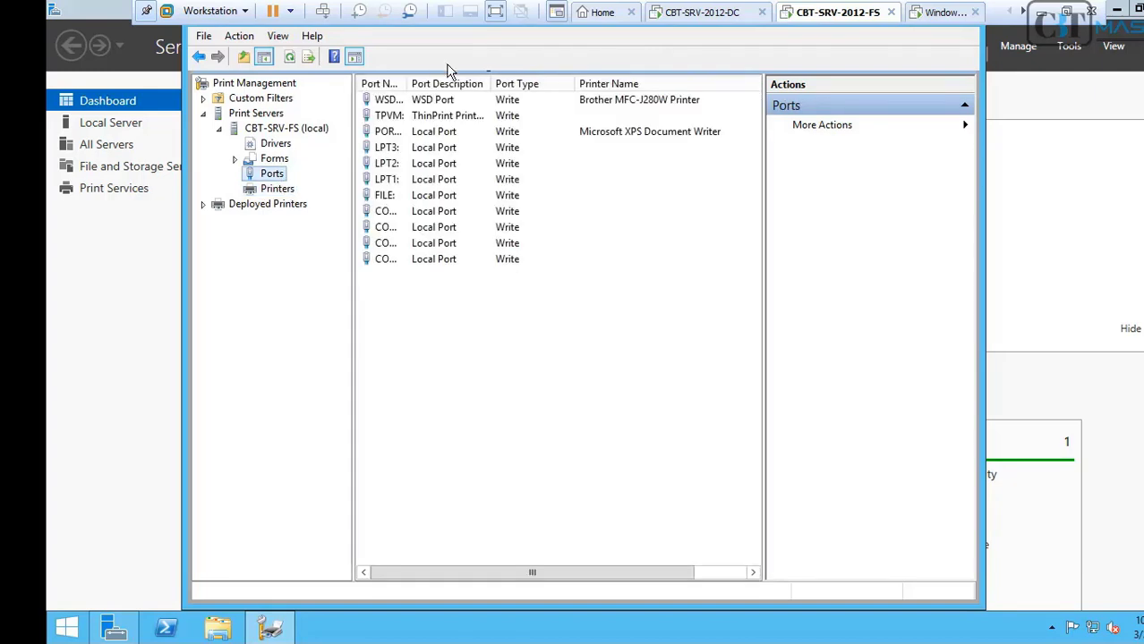
double_click(405, 83)
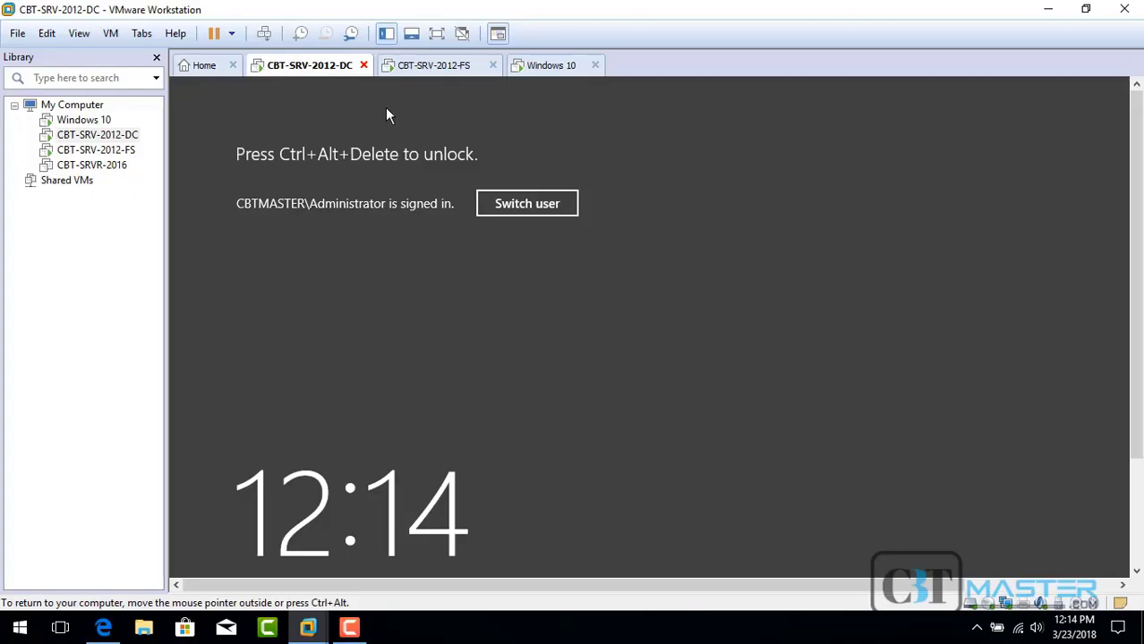
Step: Unlock the CBT-SRV-2012-DC virtual machine by entering the domain administrator account's password
click(267, 35)
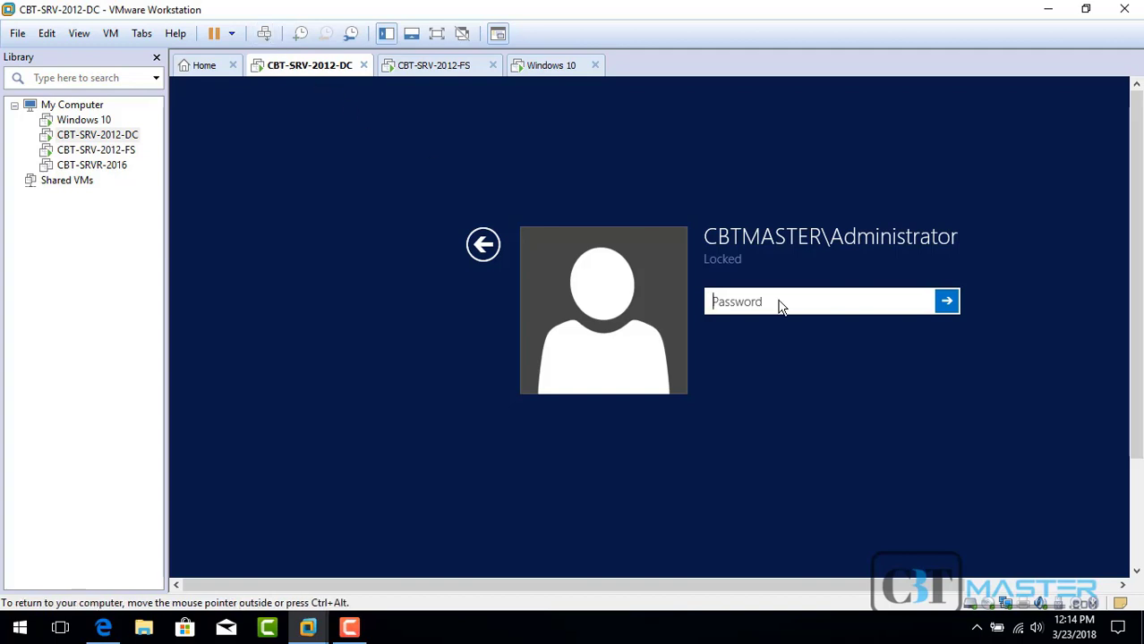
text(•••••••••)
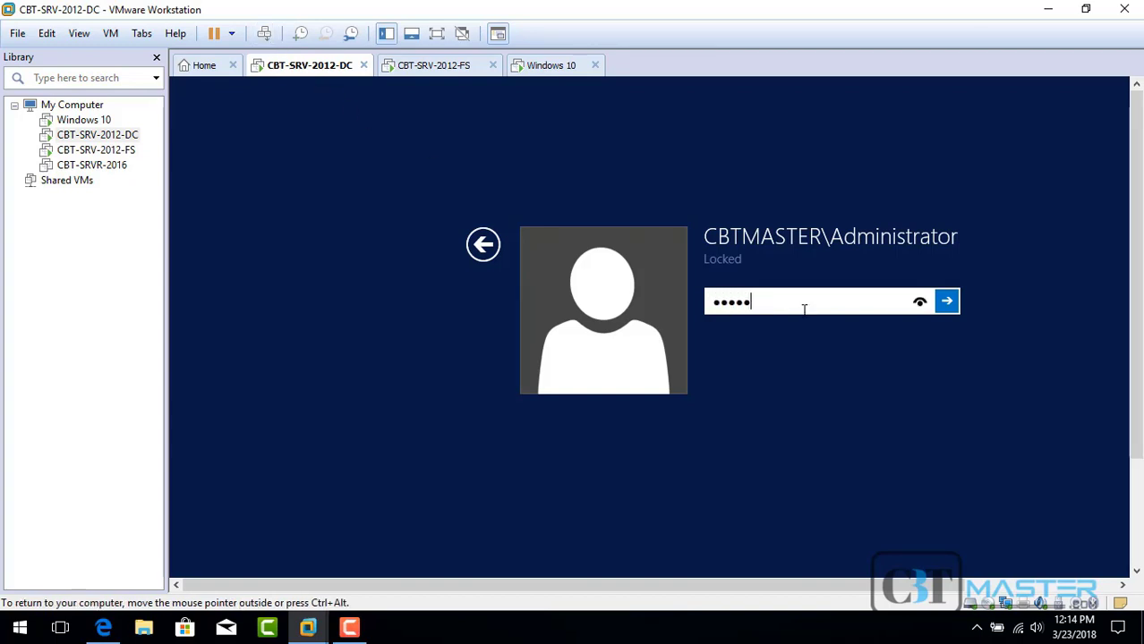
key(BackSpace)
key(BackSpace)
key(BackSpace)
key(BackSpace)
key(BackSpace)
key(BackSpace)
key(BackSpace)
key(BackSpace)
key(BackSpace)
text(•)
key(BackSpace)
text(••••••••)
key(Return)
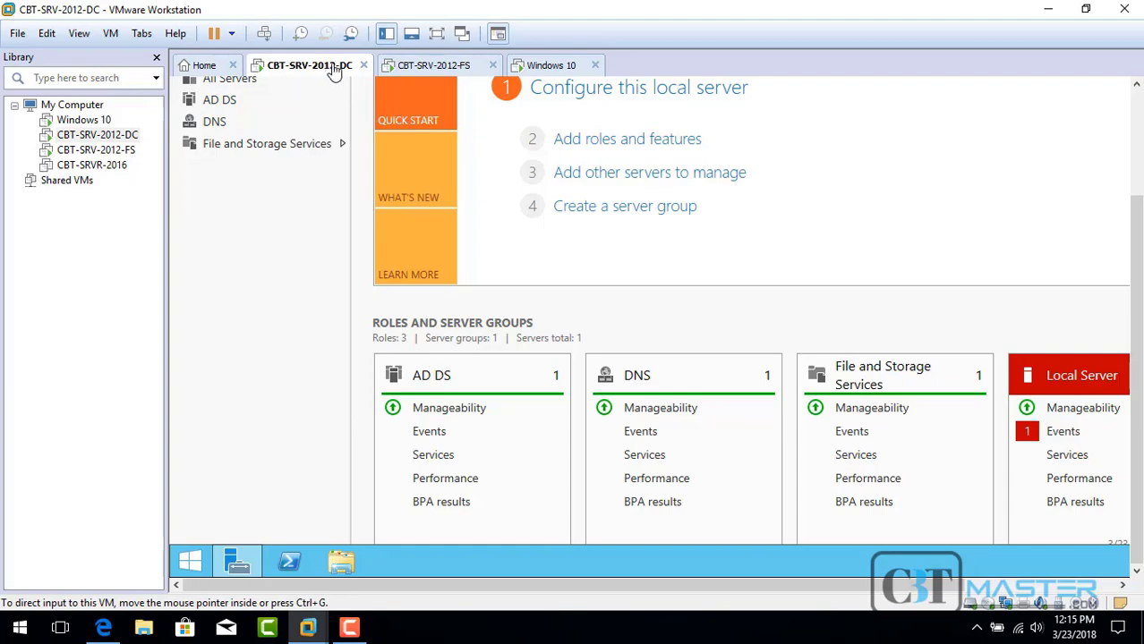
Step: Show the domain controller full screen and open Active Directory Users and Computers from Server Manager
click(436, 33)
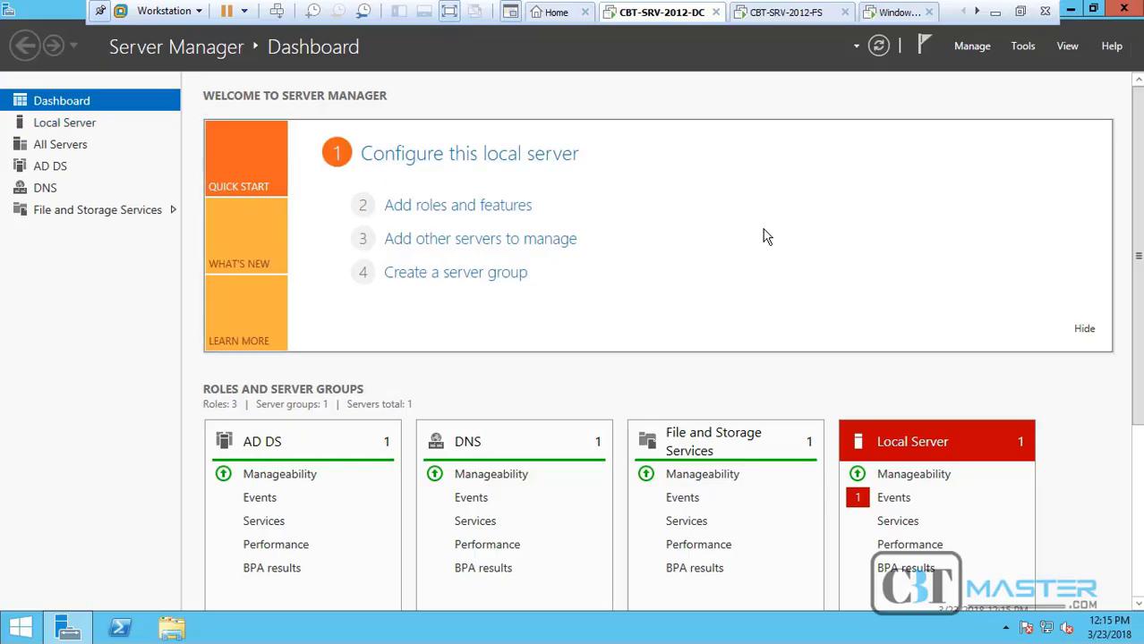
click(1028, 52)
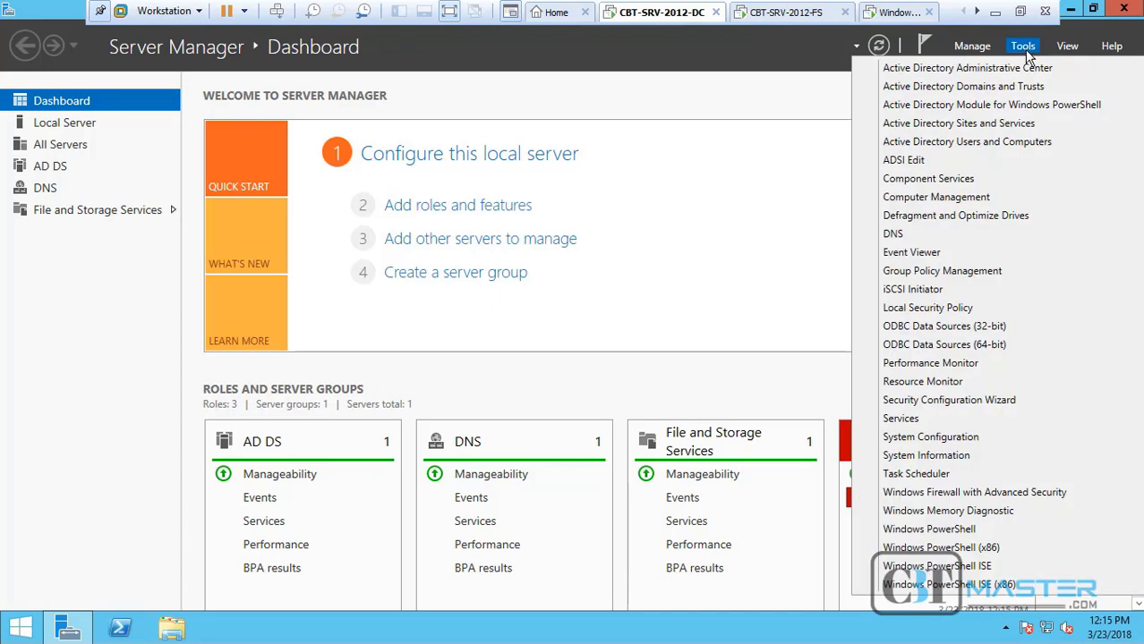
click(1016, 143)
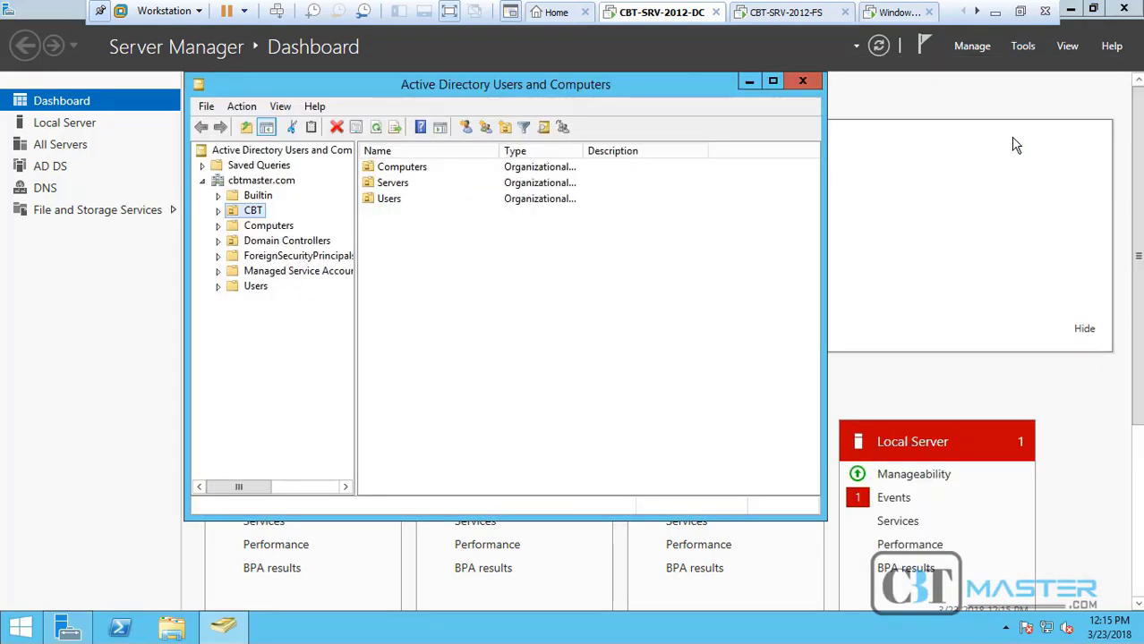
Step: Expand the CBT organizational unit and look through its Computers, Servers and Users units and the domain's default Computers container
click(263, 213)
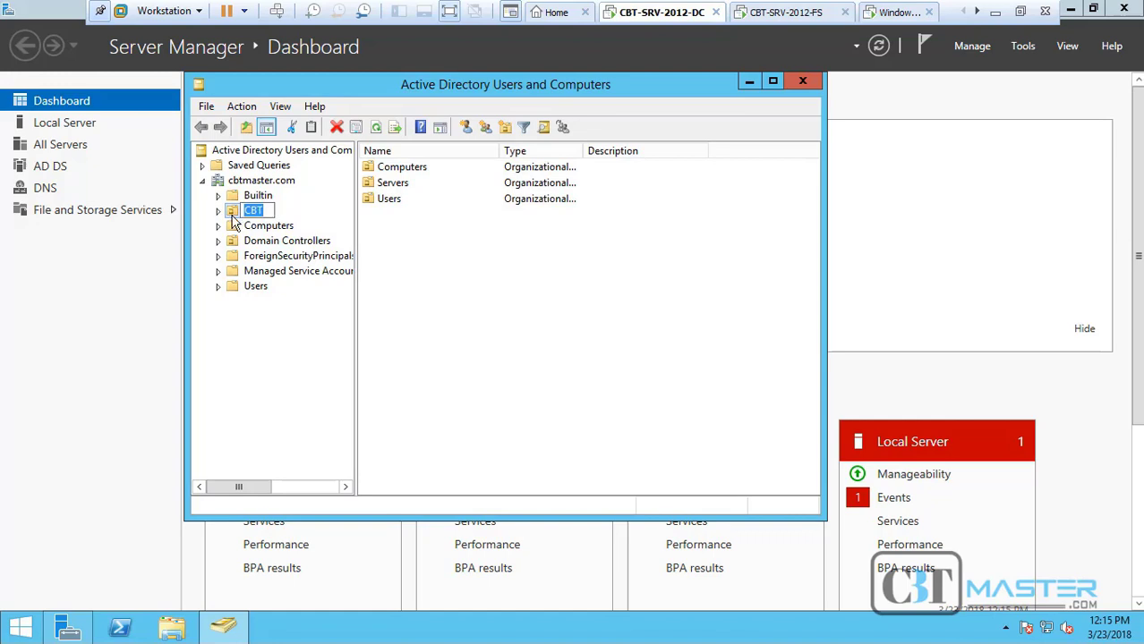
key(Escape)
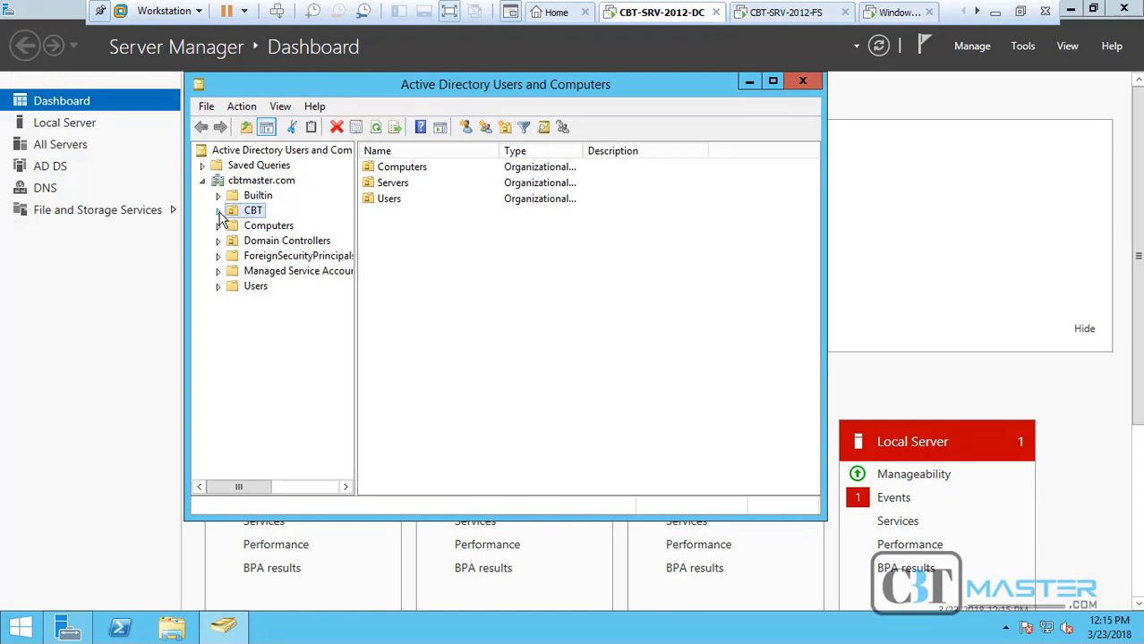
click(219, 212)
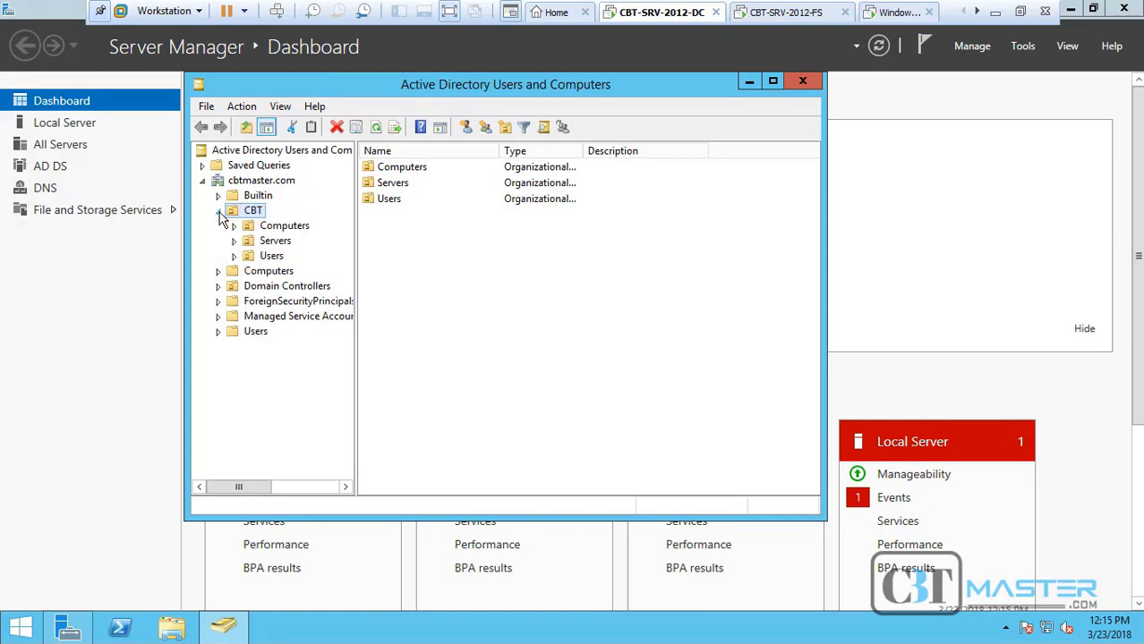
click(285, 226)
click(286, 244)
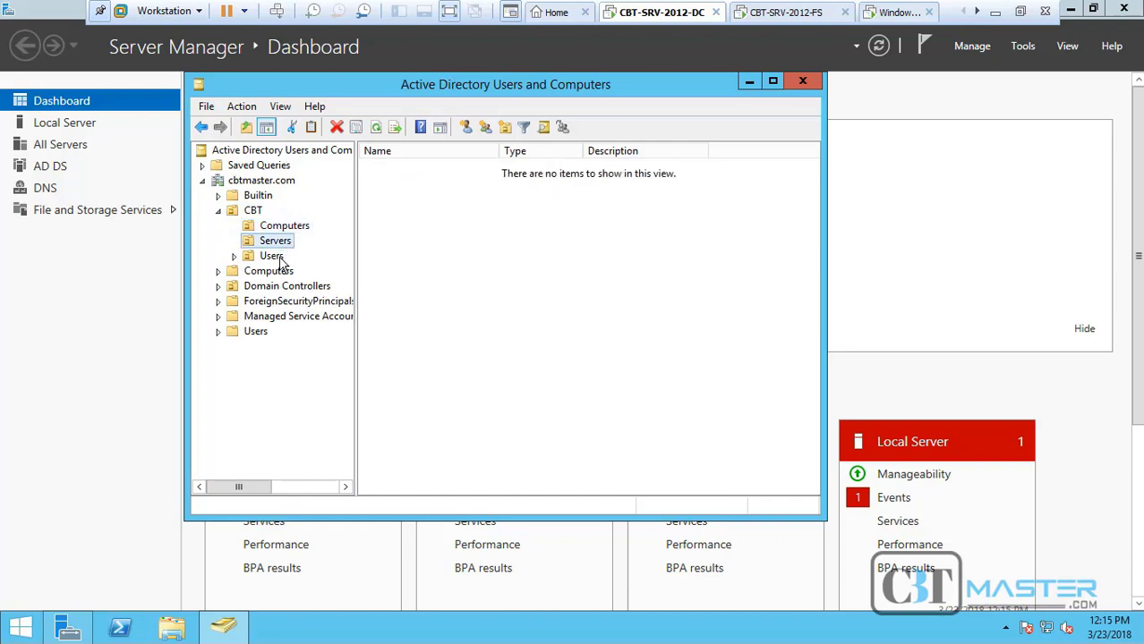
click(279, 258)
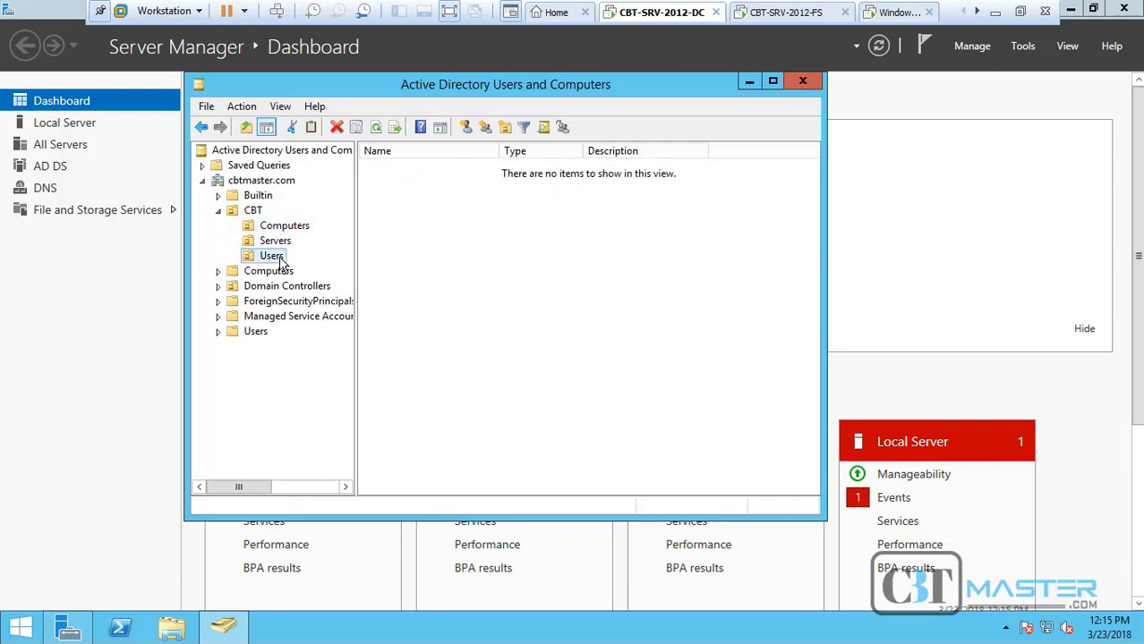
double_click(238, 218)
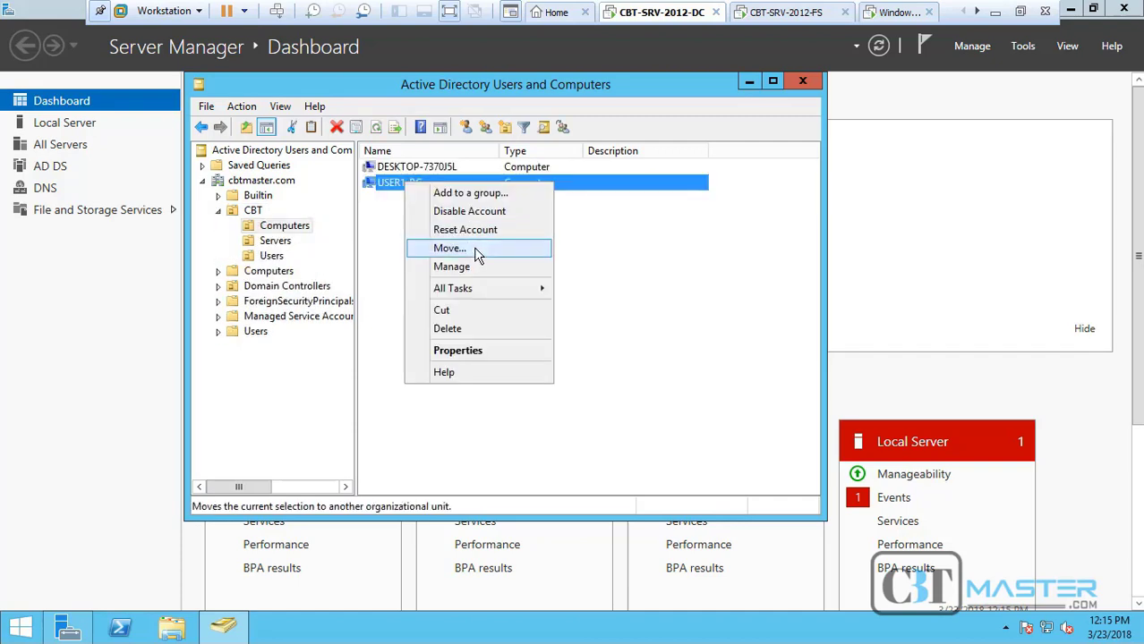
key(Escape)
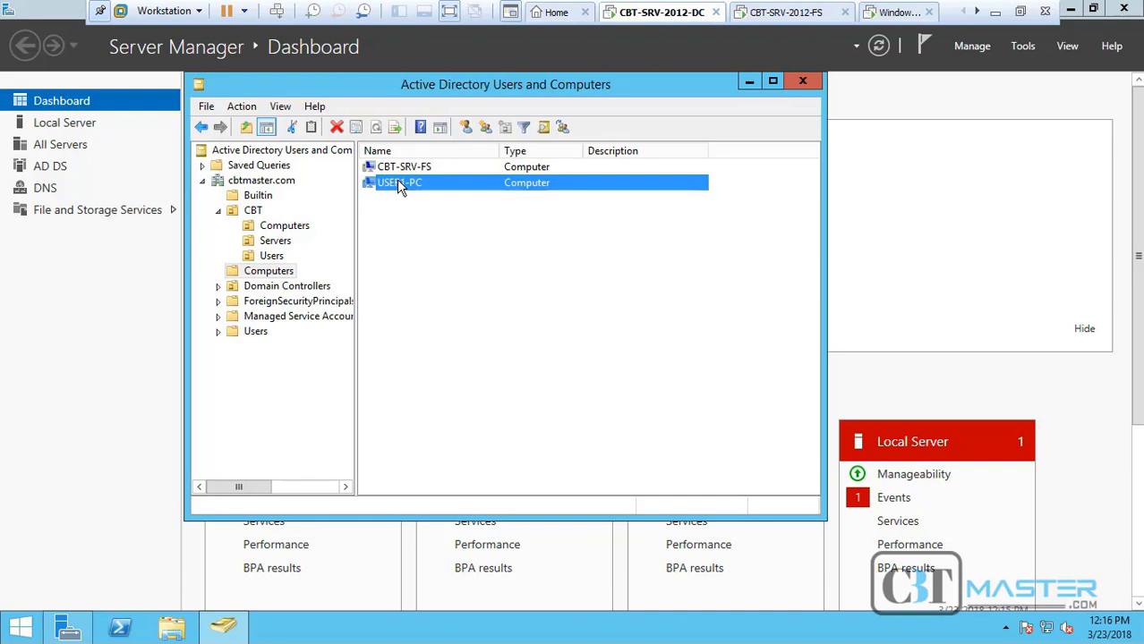
Step: Move USER1-PC into the CBT unit's Computers unit, check the computers there, and close Active Directory Users and Computers
right_click(399, 187)
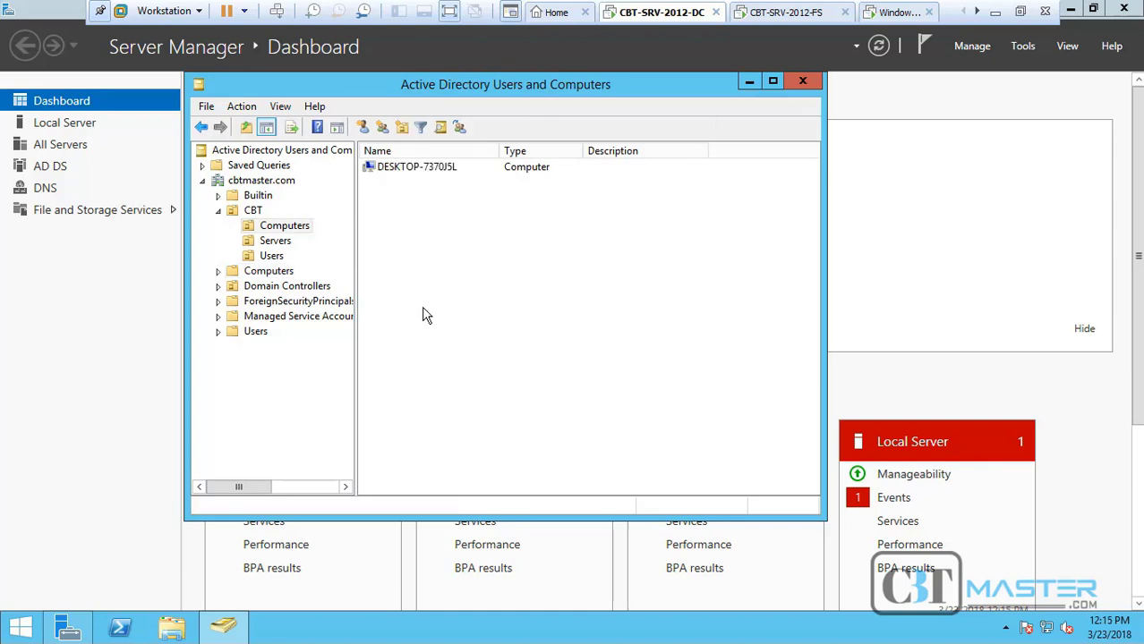
click(268, 227)
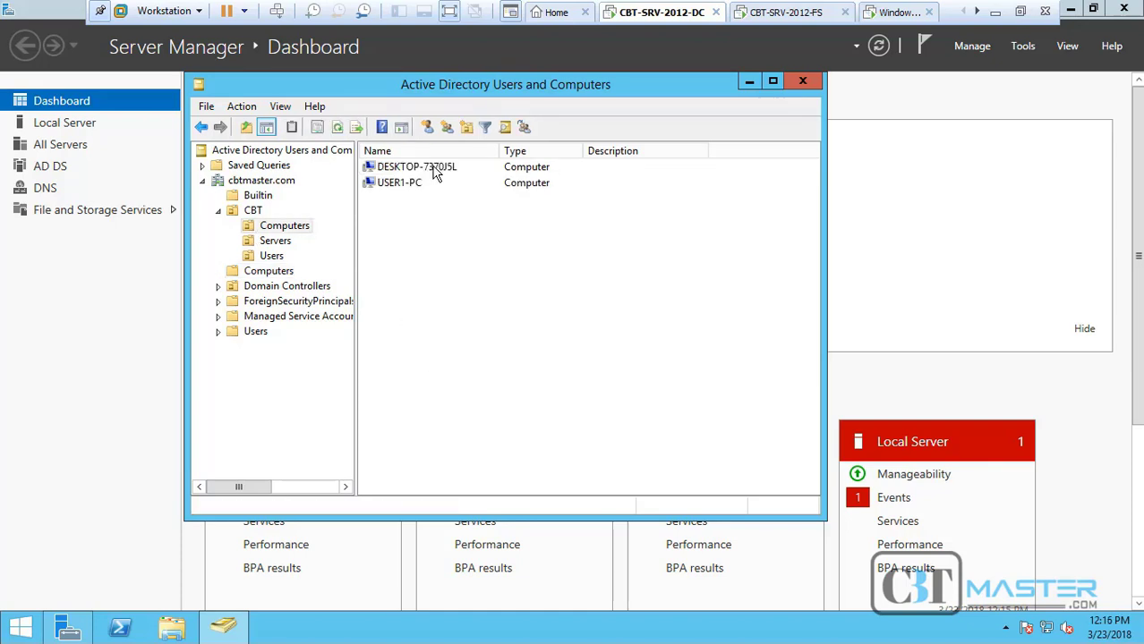
click(429, 167)
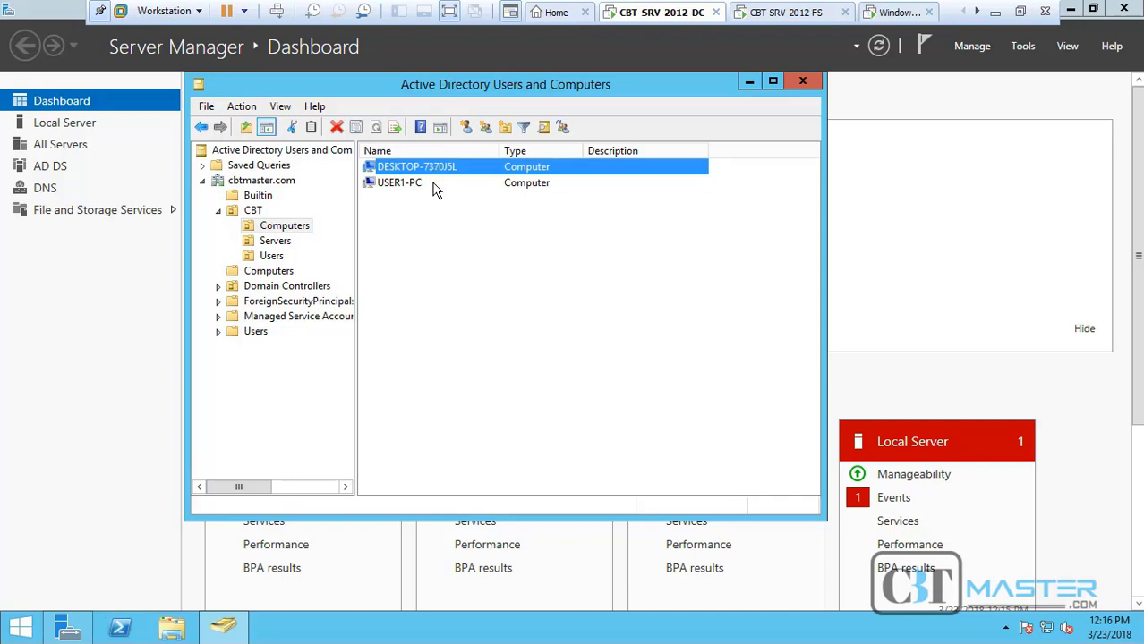
click(434, 185)
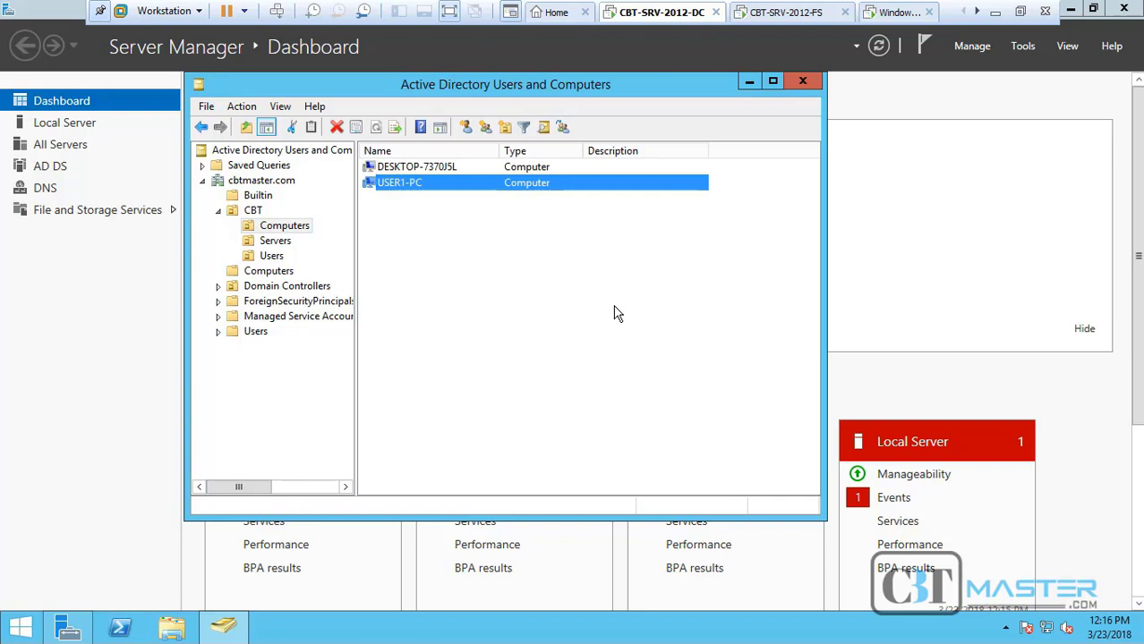
key(BackSpace)
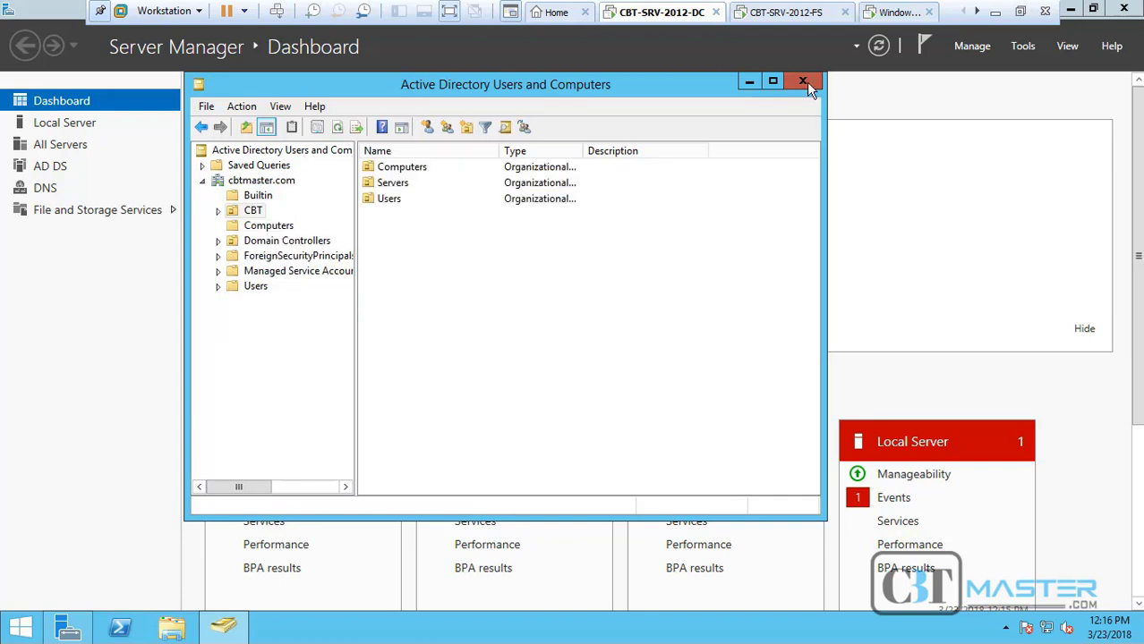
click(803, 81)
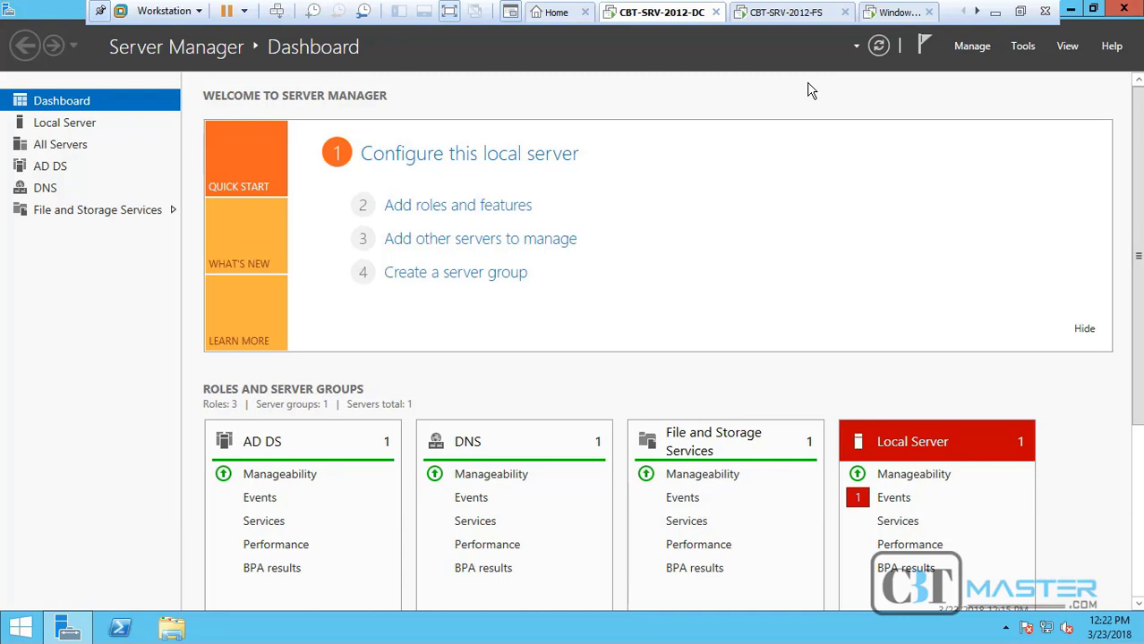
Step: Open Group Policy Management on the domain controller and expand the CBT organizational unit
click(1029, 54)
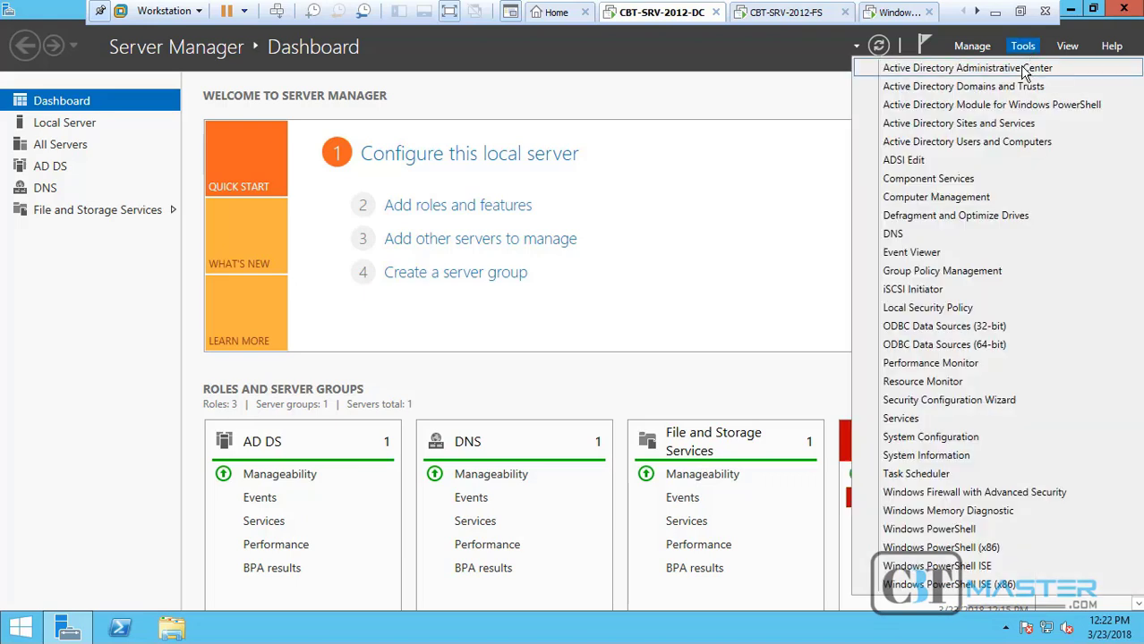
click(982, 274)
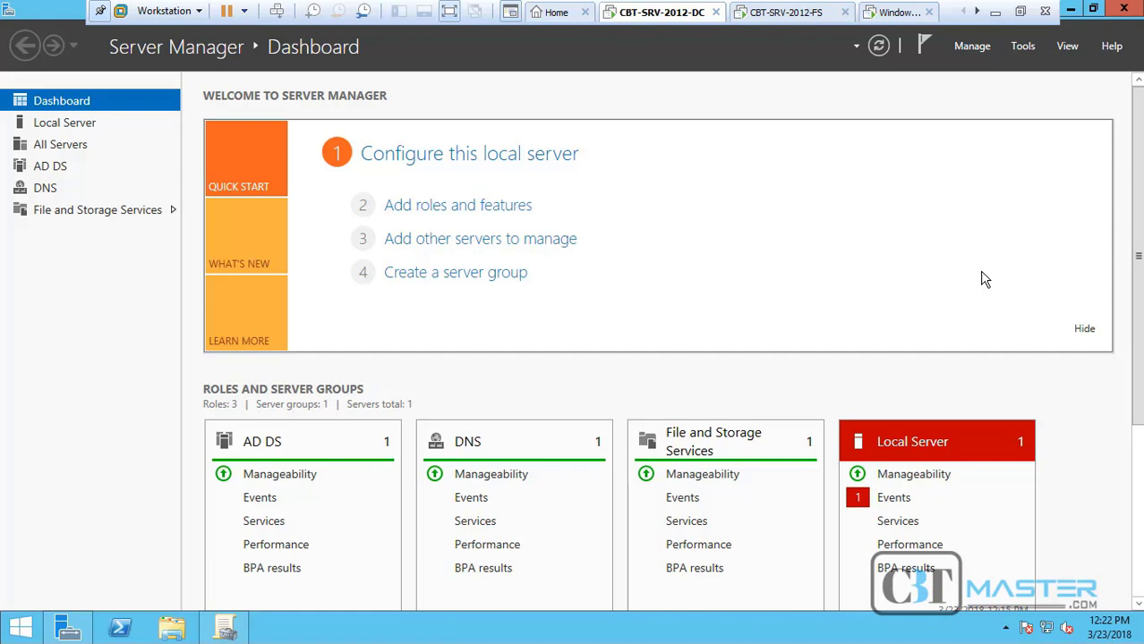
click(234, 630)
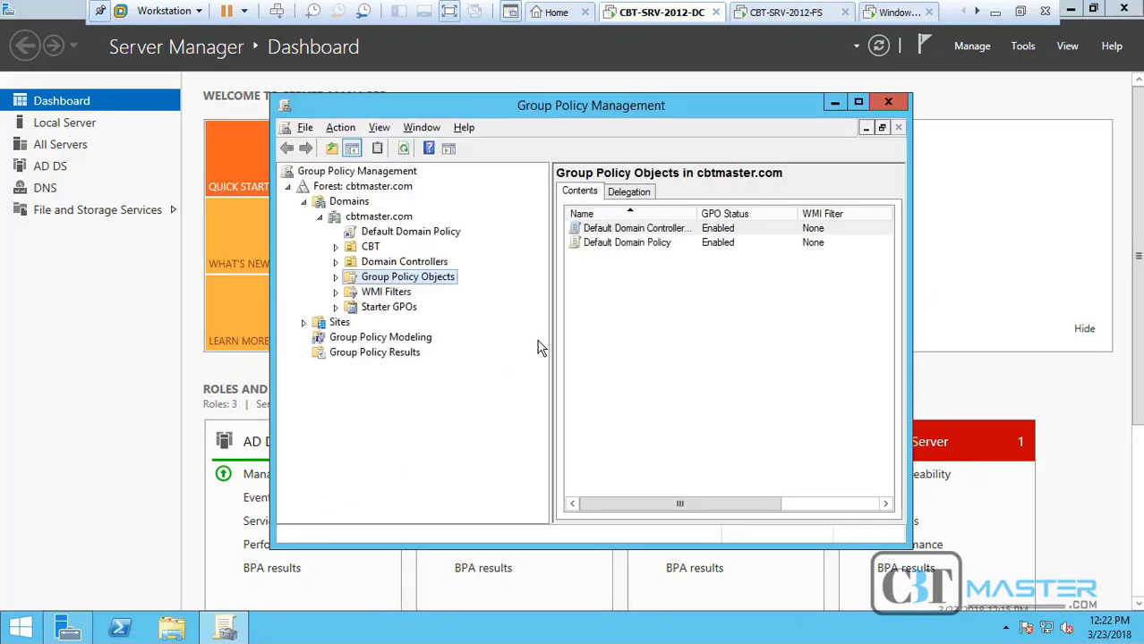
click(336, 247)
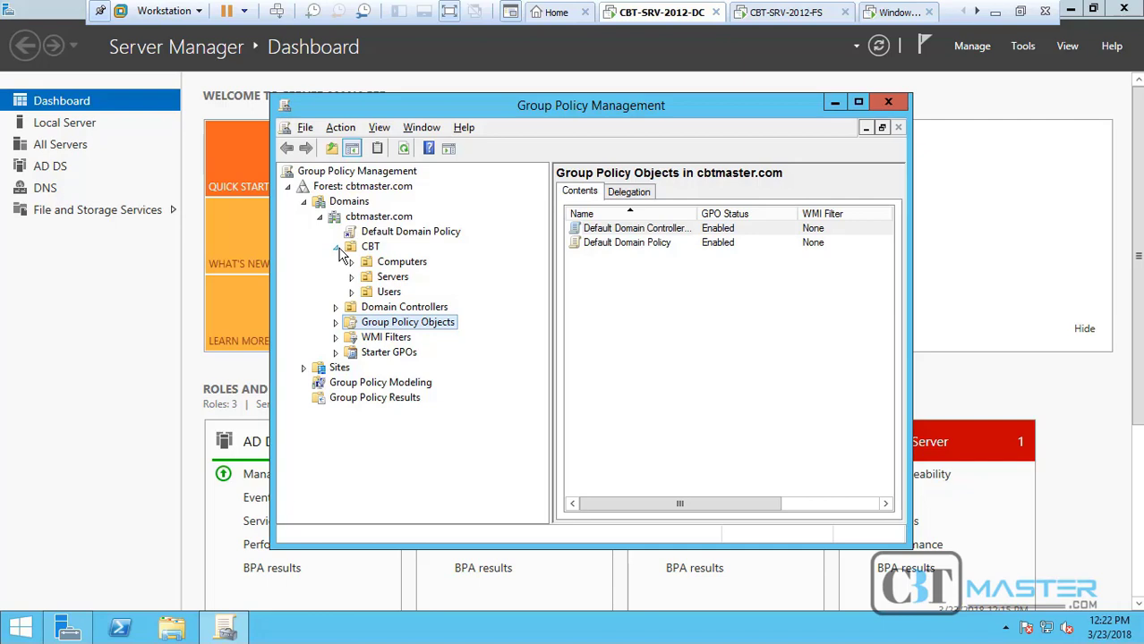
Step: Create a GPO named CBT-Printers linked to the CBT Computers unit, and close Group Policy Management
click(398, 265)
right_click(399, 271)
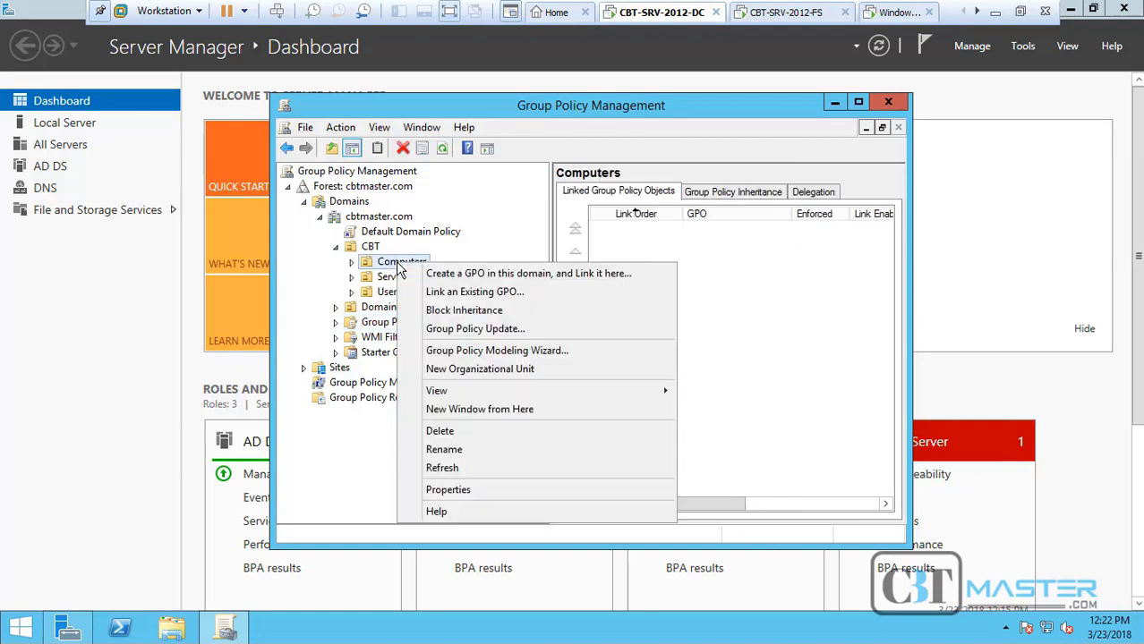
click(469, 274)
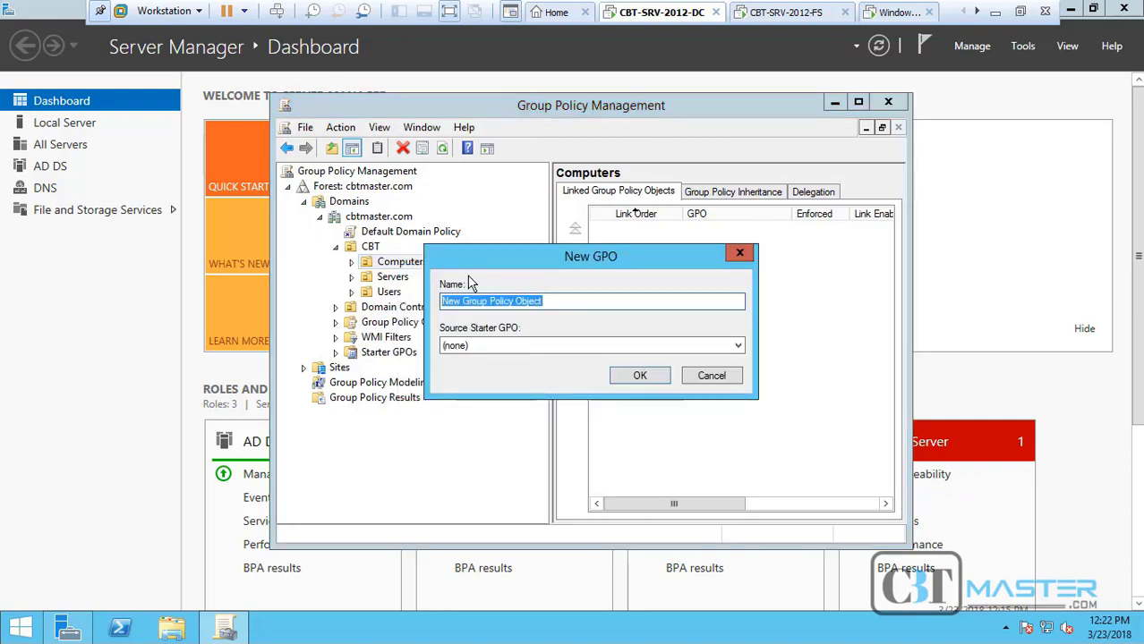
text(CBT)
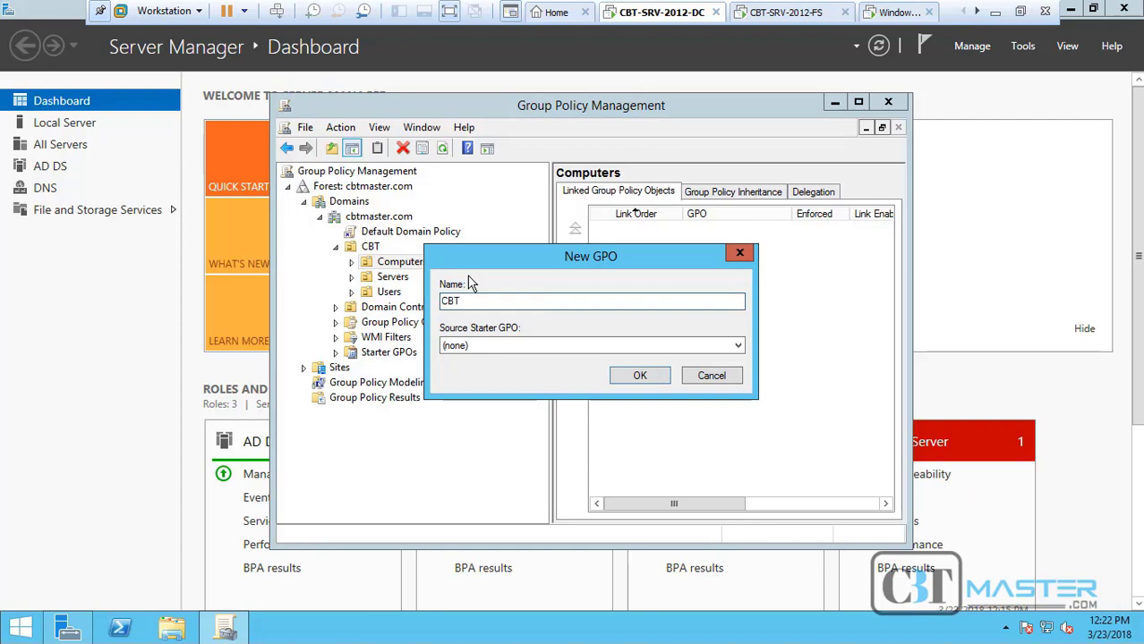
text(-Printers)
click(630, 376)
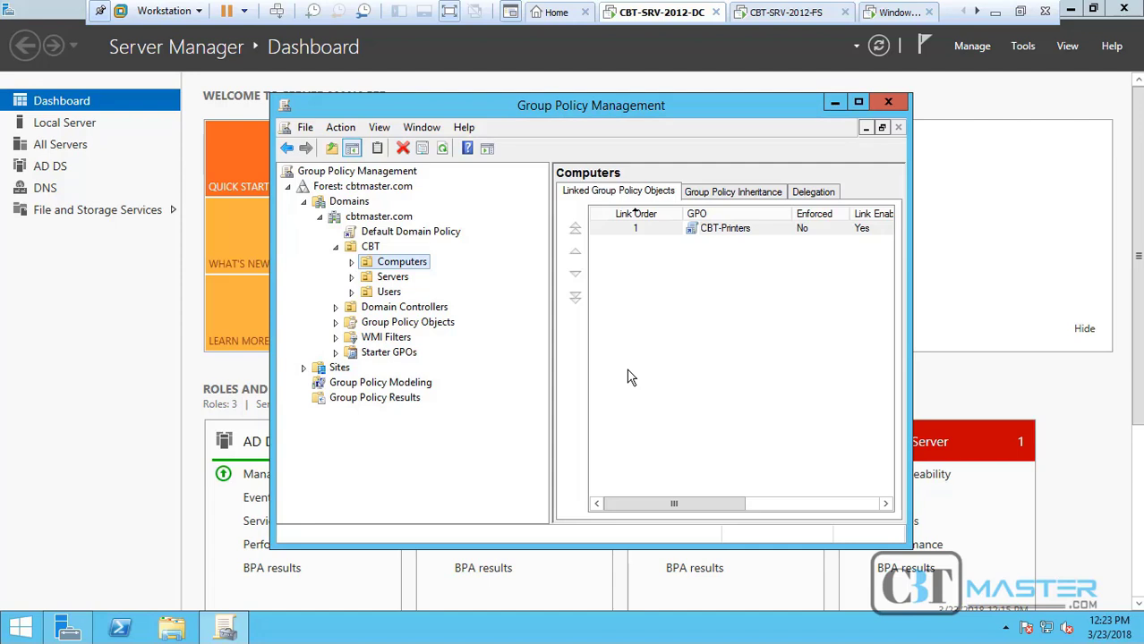
click(887, 104)
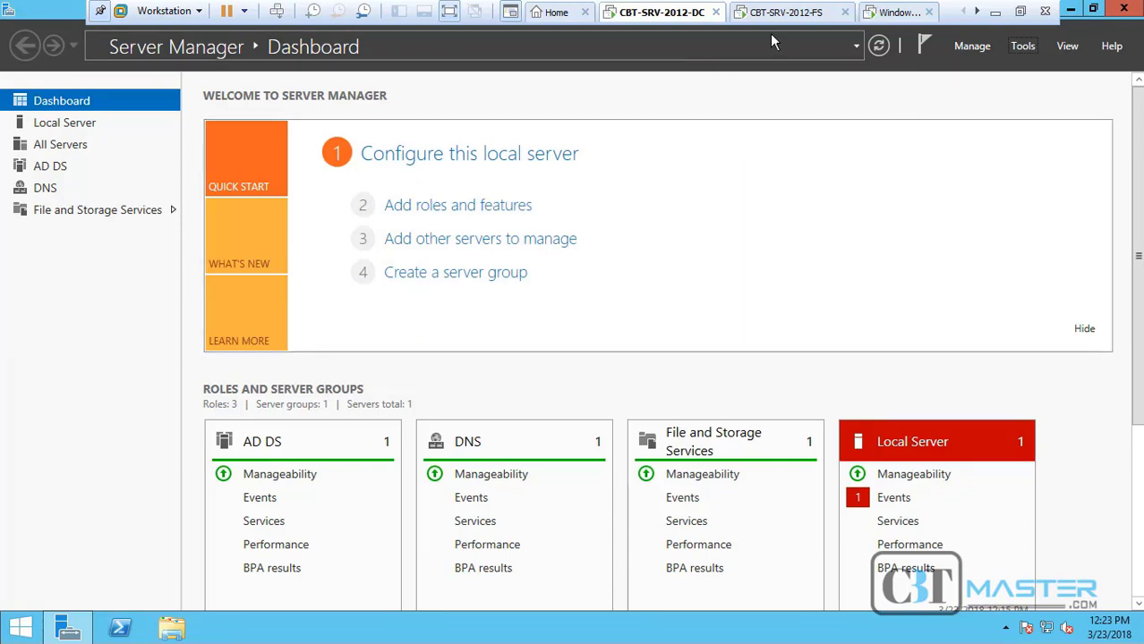
Step: Switch to the CBT-SRV-2012-FS virtual machine and open Print Management from Server Manager
click(784, 13)
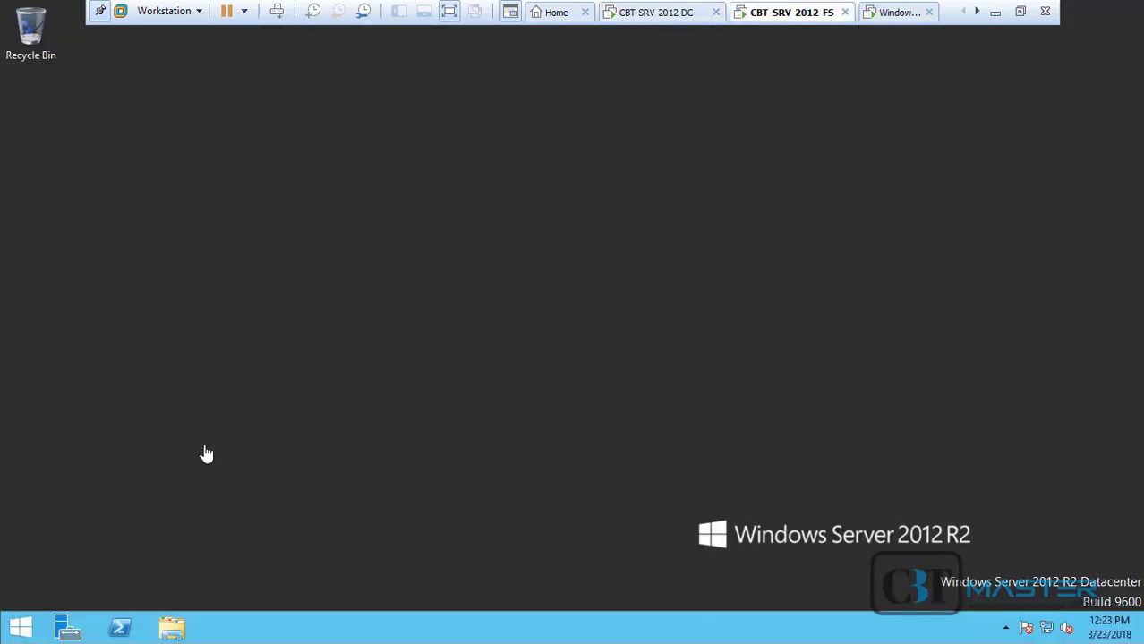
click(68, 630)
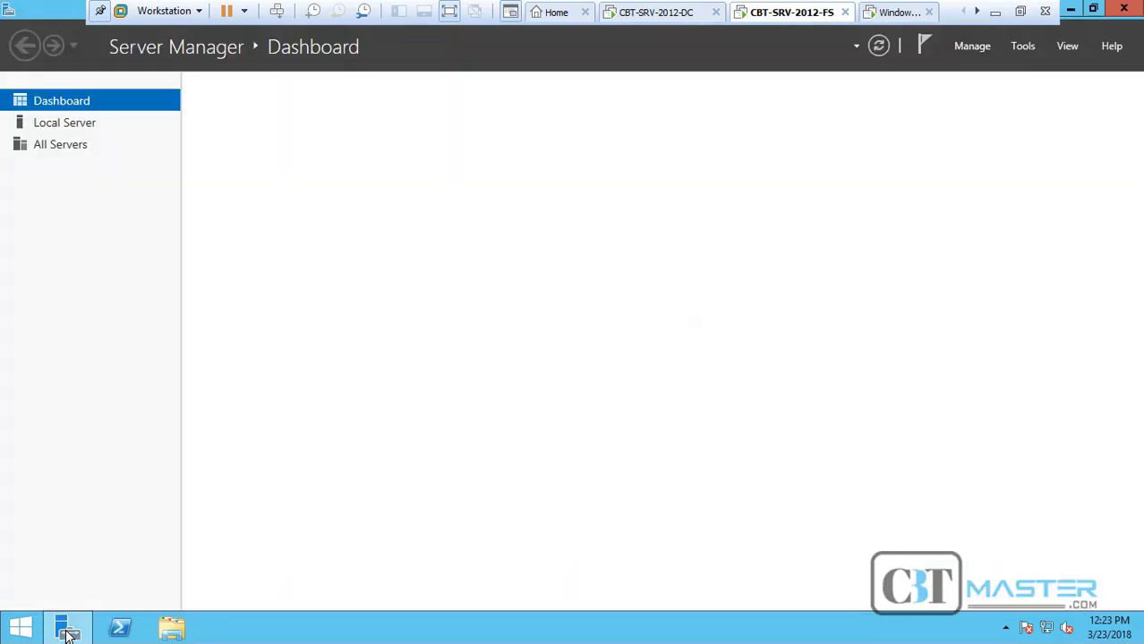
click(1022, 46)
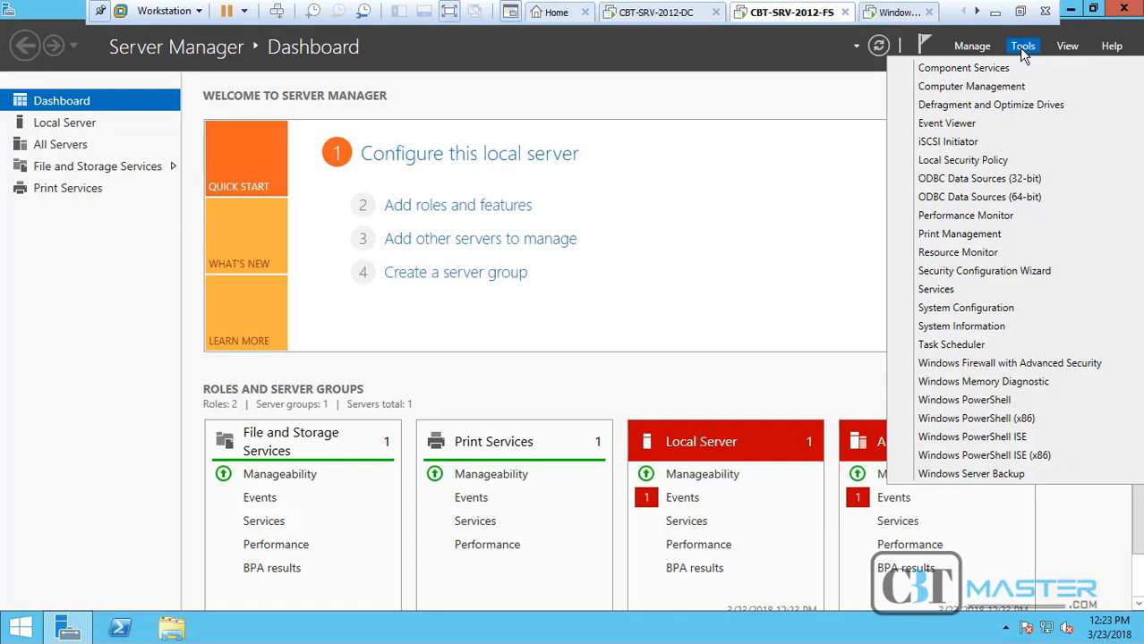
click(980, 238)
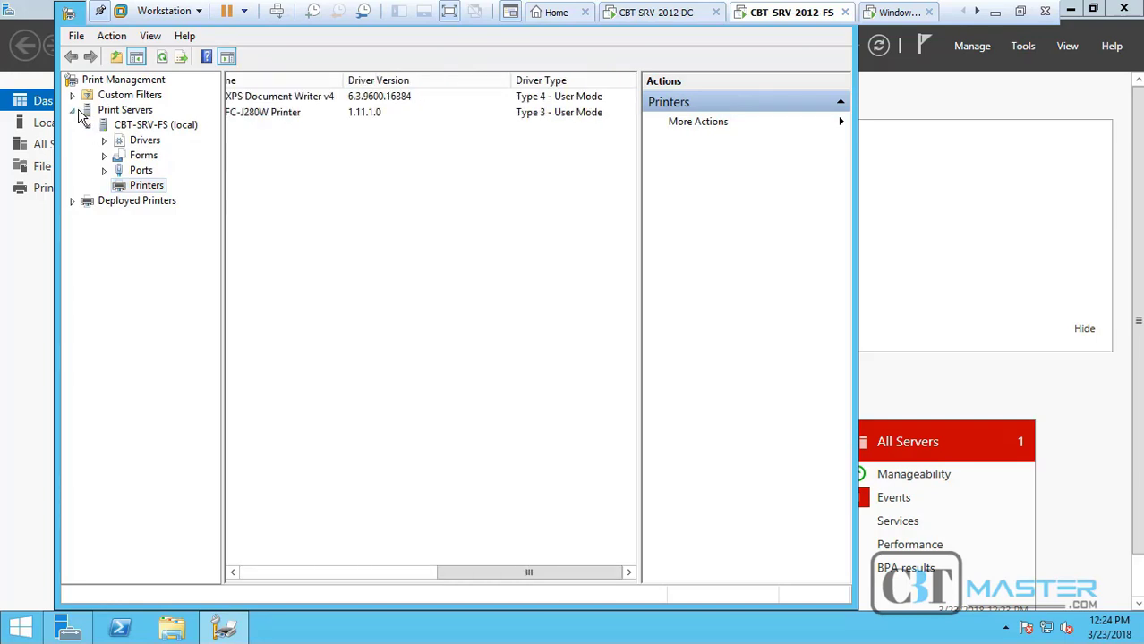
Step: Expand the CBT-SRV-FS print server and list its printers
click(86, 110)
click(73, 110)
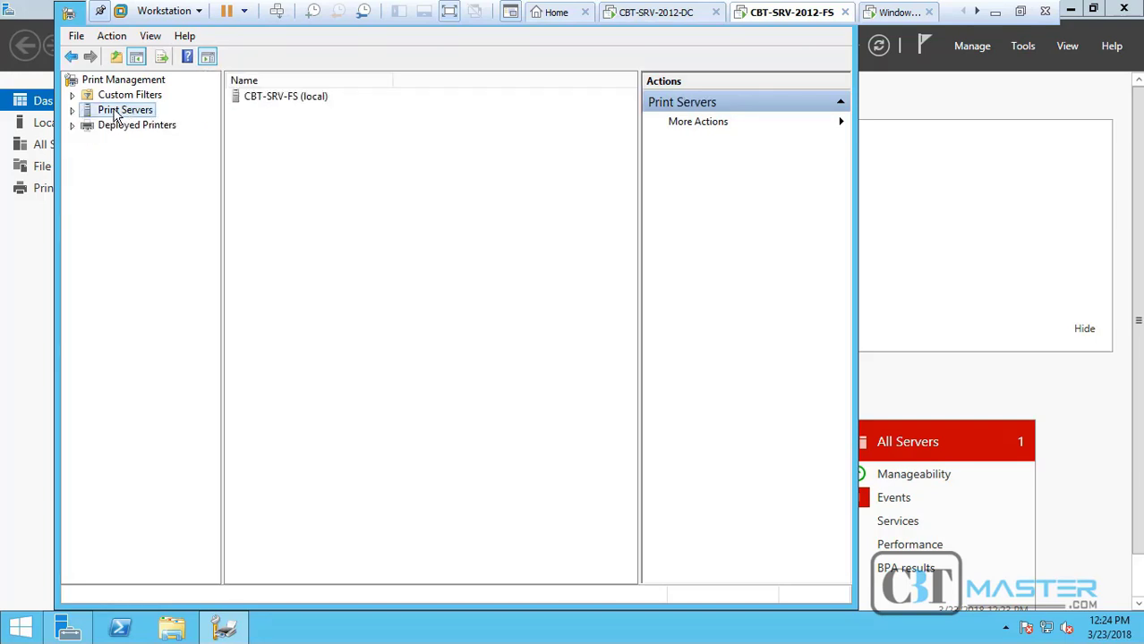
click(72, 110)
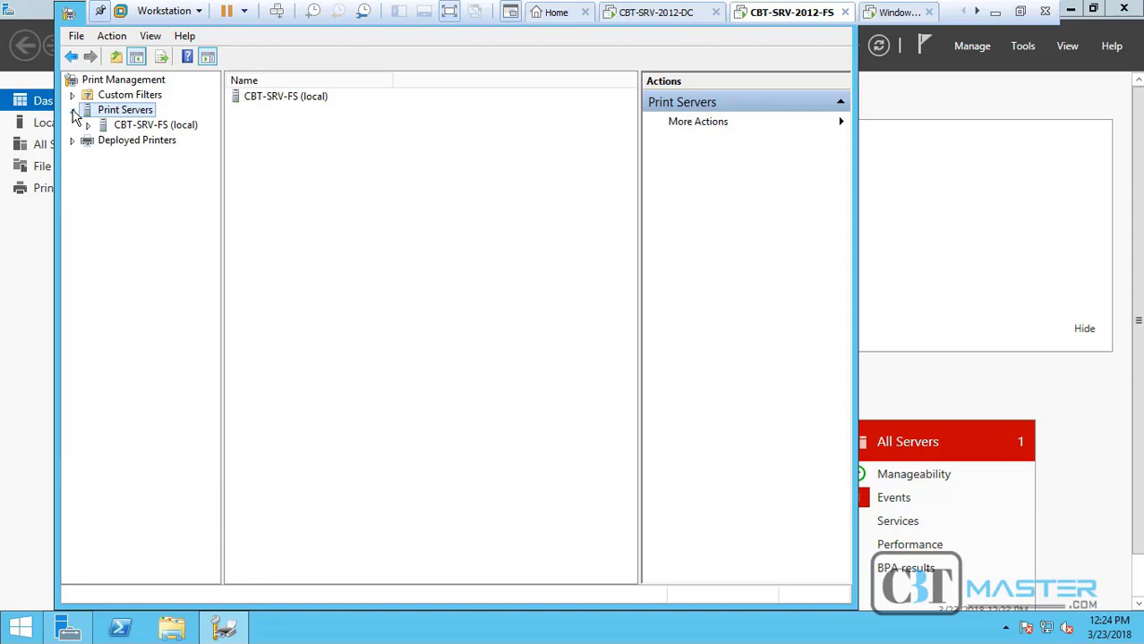
click(89, 125)
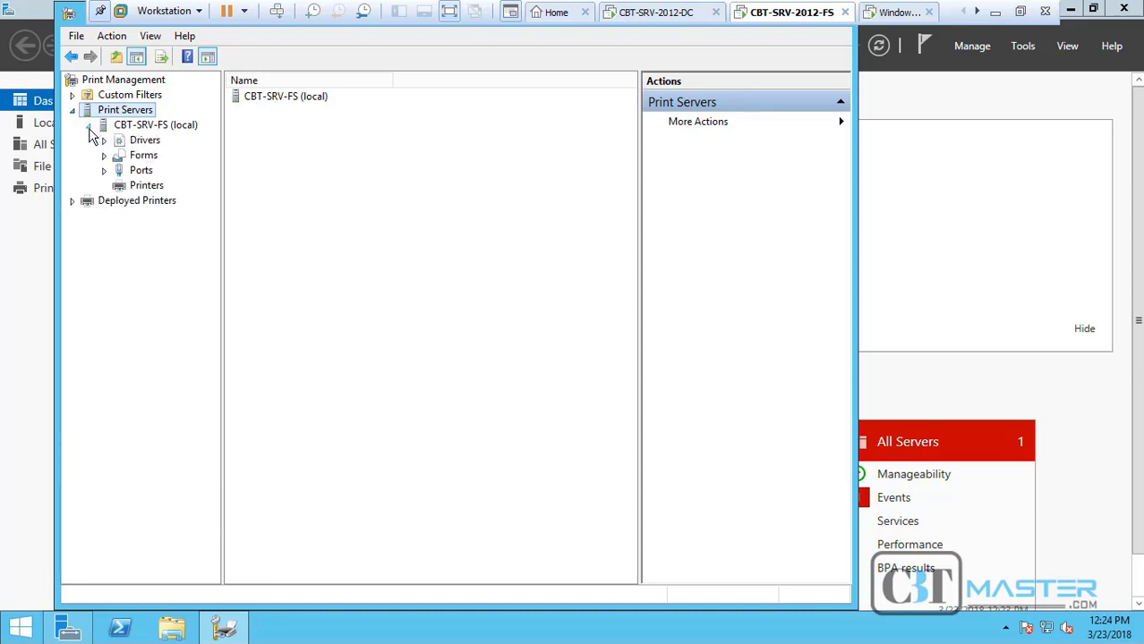
click(147, 186)
Step: Start deploying the MFC-J280W printer with Group Policy and choose the CBT-Printers GPO from the CBT Computers unit
click(272, 98)
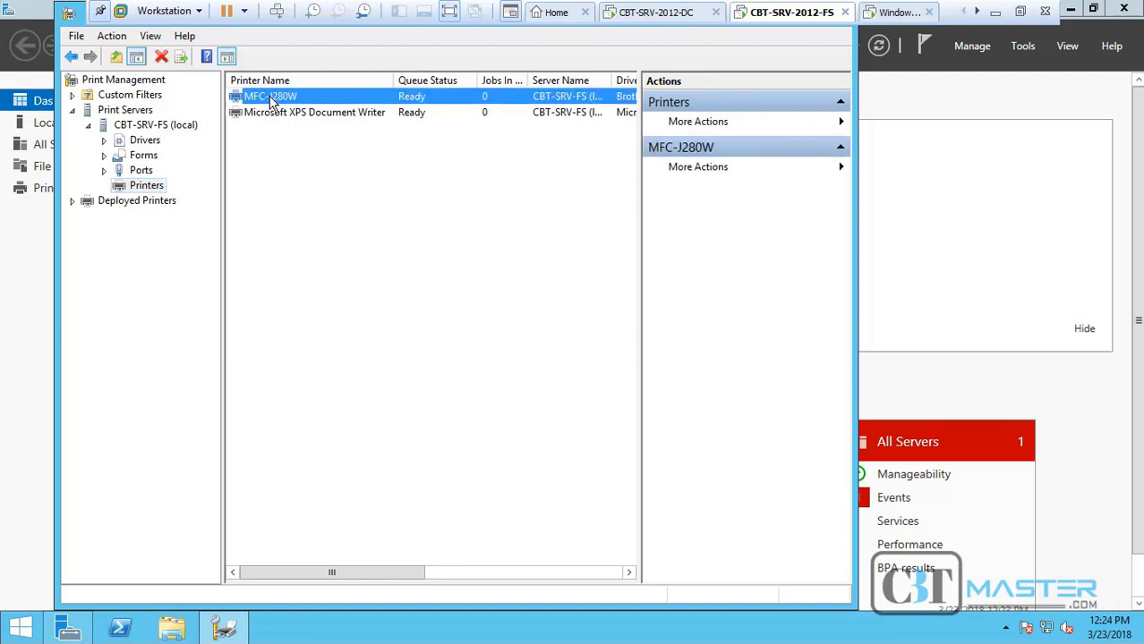
right_click(272, 101)
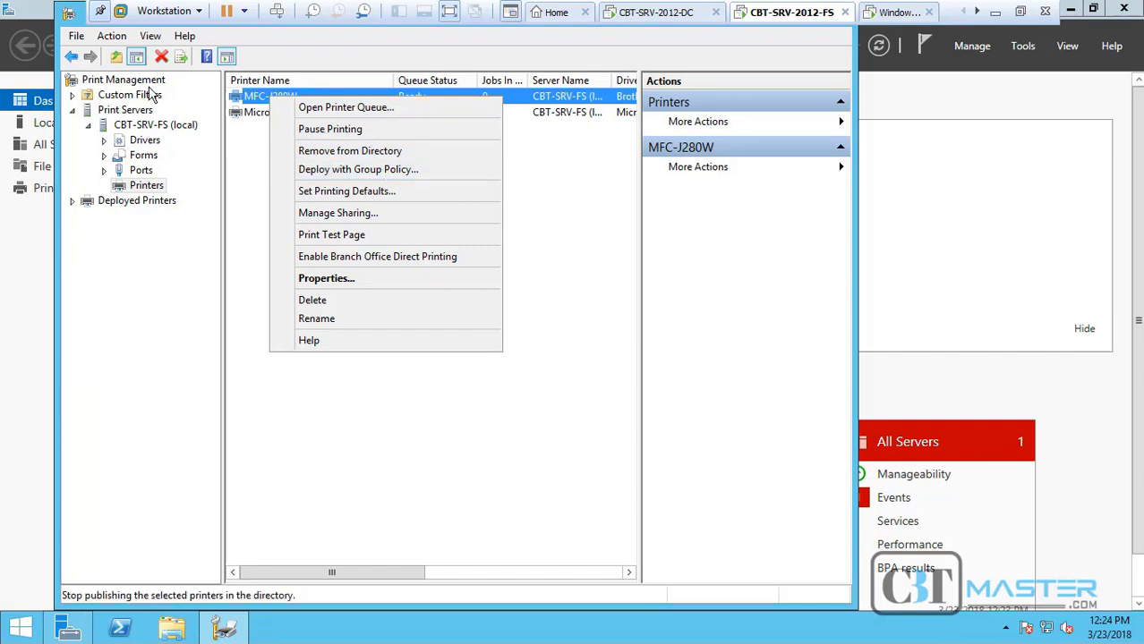
click(112, 38)
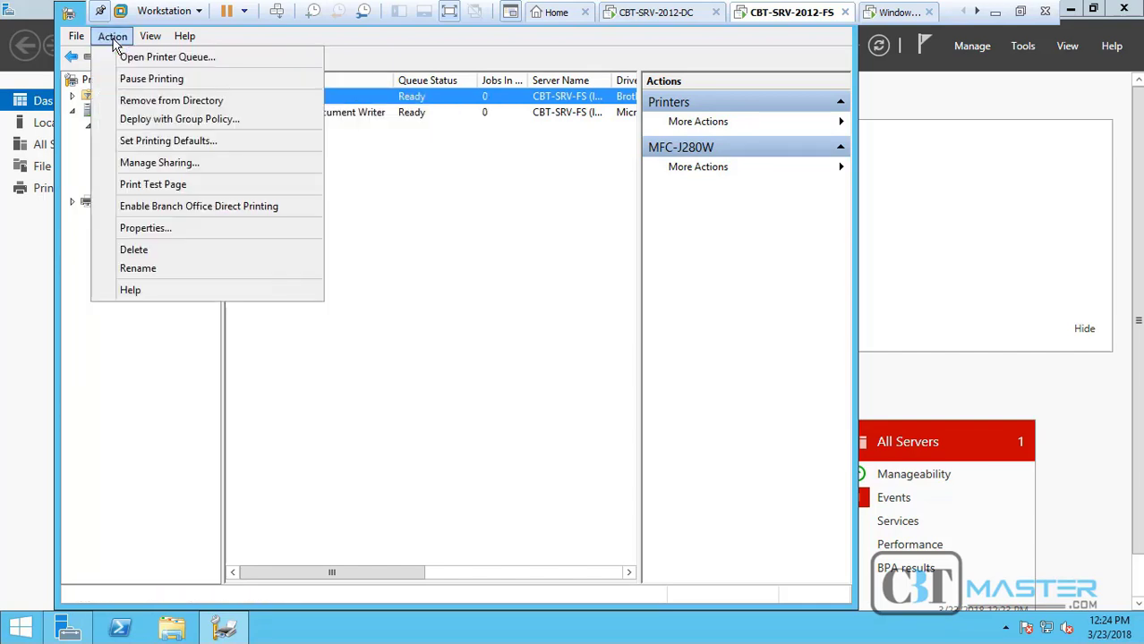
click(215, 127)
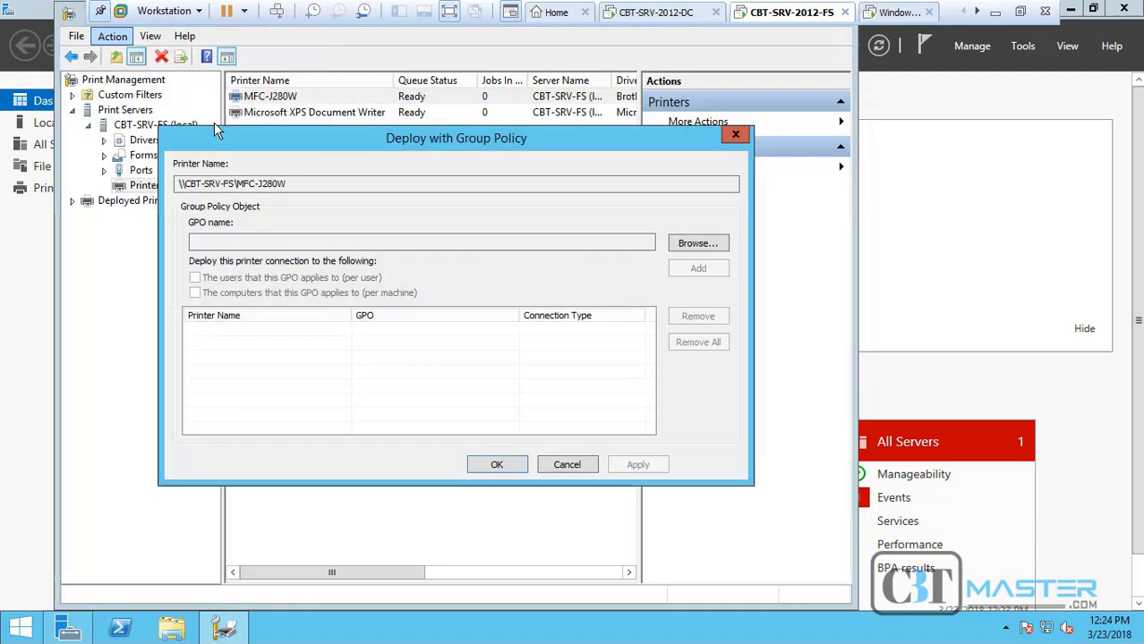
click(721, 247)
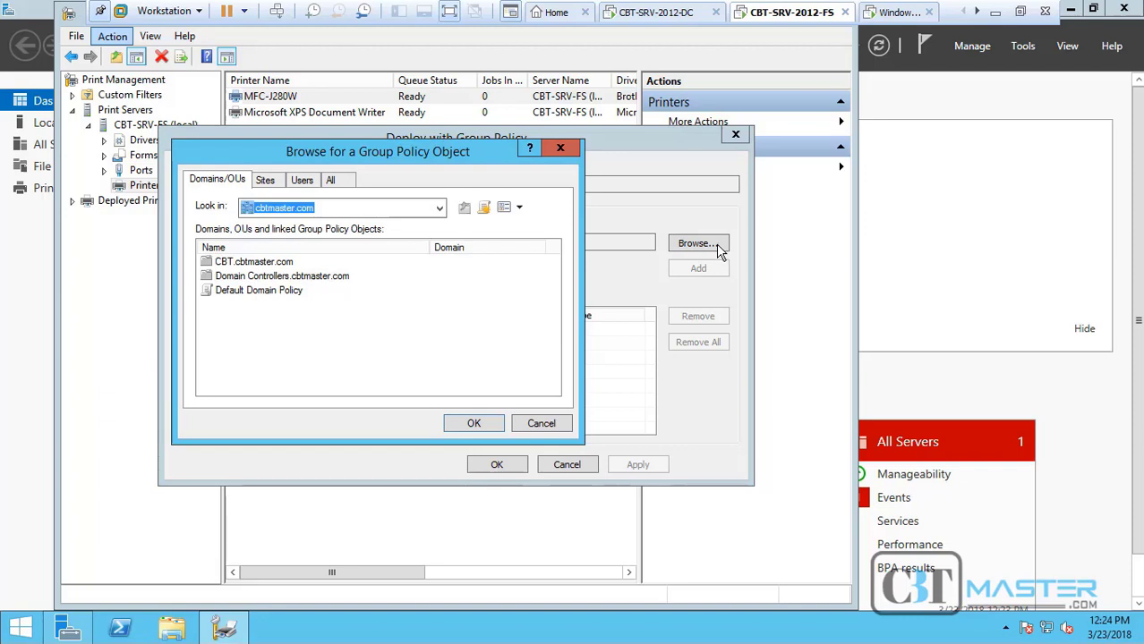
double_click(226, 263)
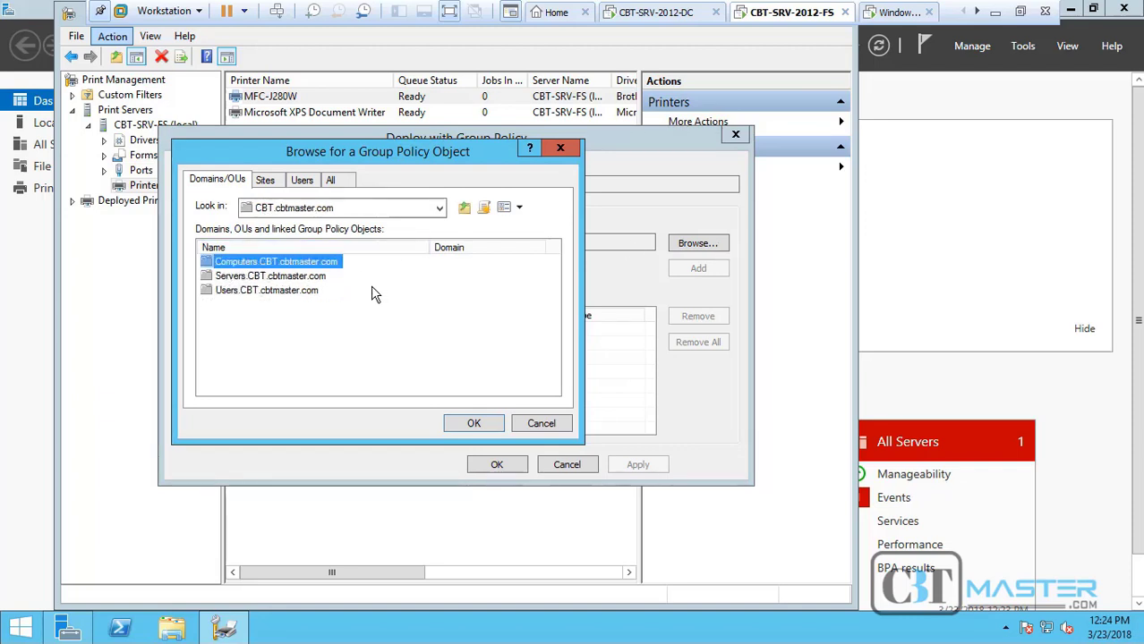
double_click(238, 264)
double_click(210, 268)
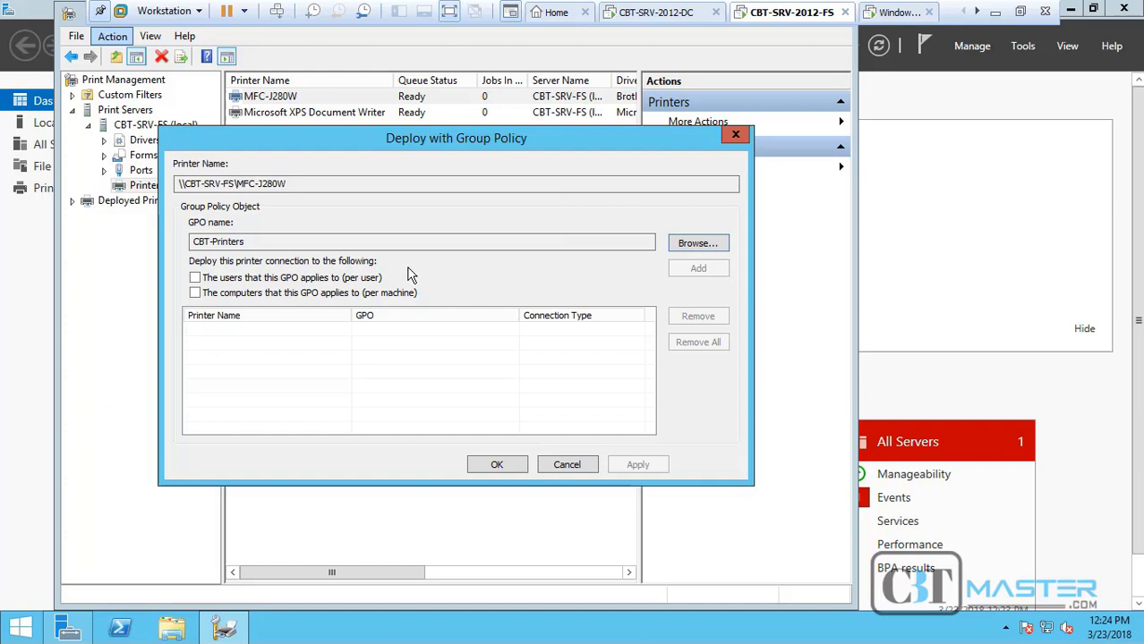
Step: Add the per-machine printer connection for the computers the GPO applies to, apply the deployment, and close the dialog
click(195, 293)
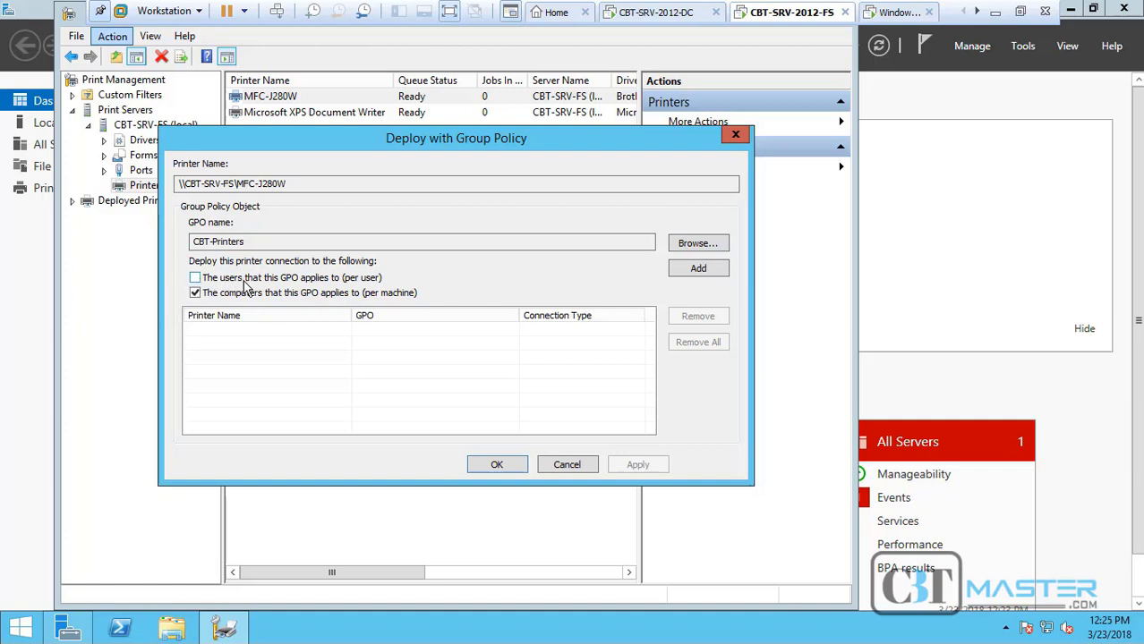
click(698, 271)
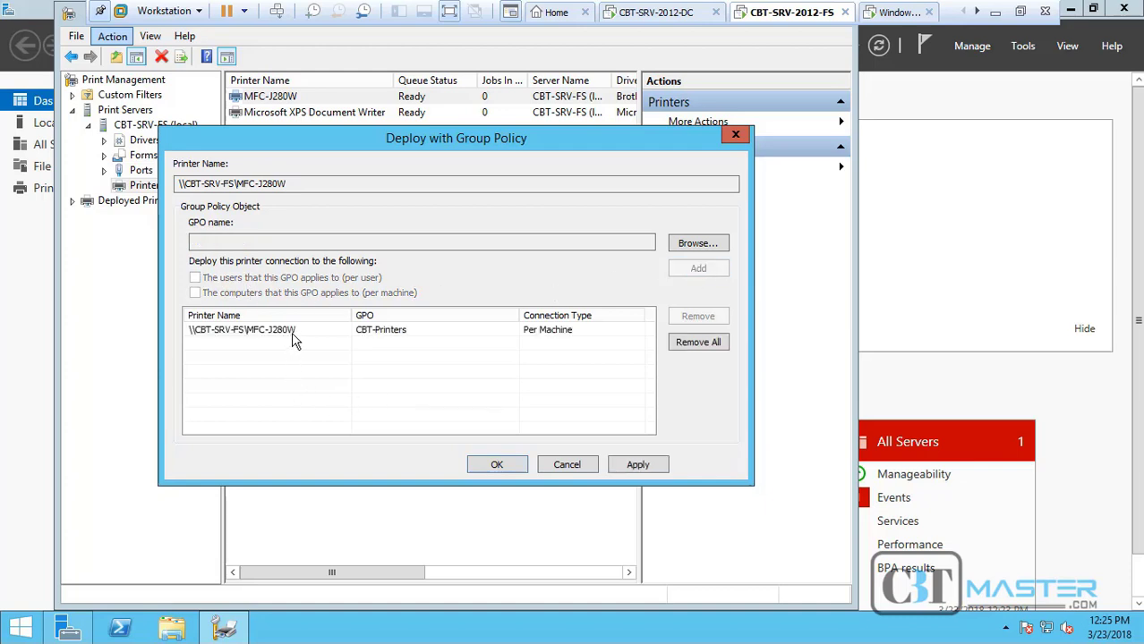
click(291, 331)
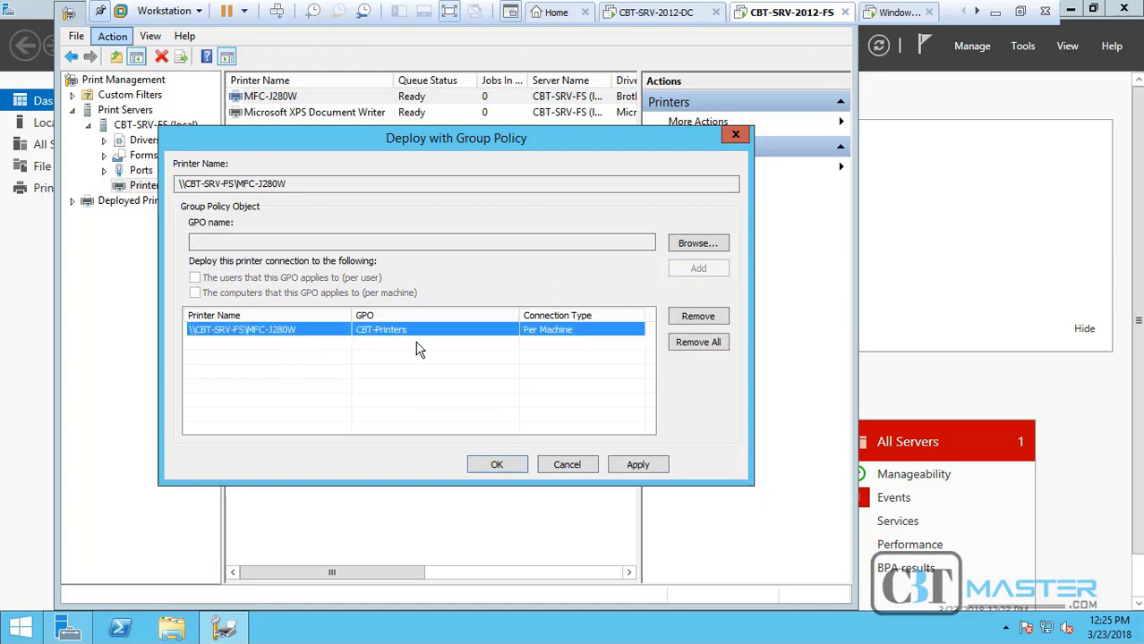
click(637, 465)
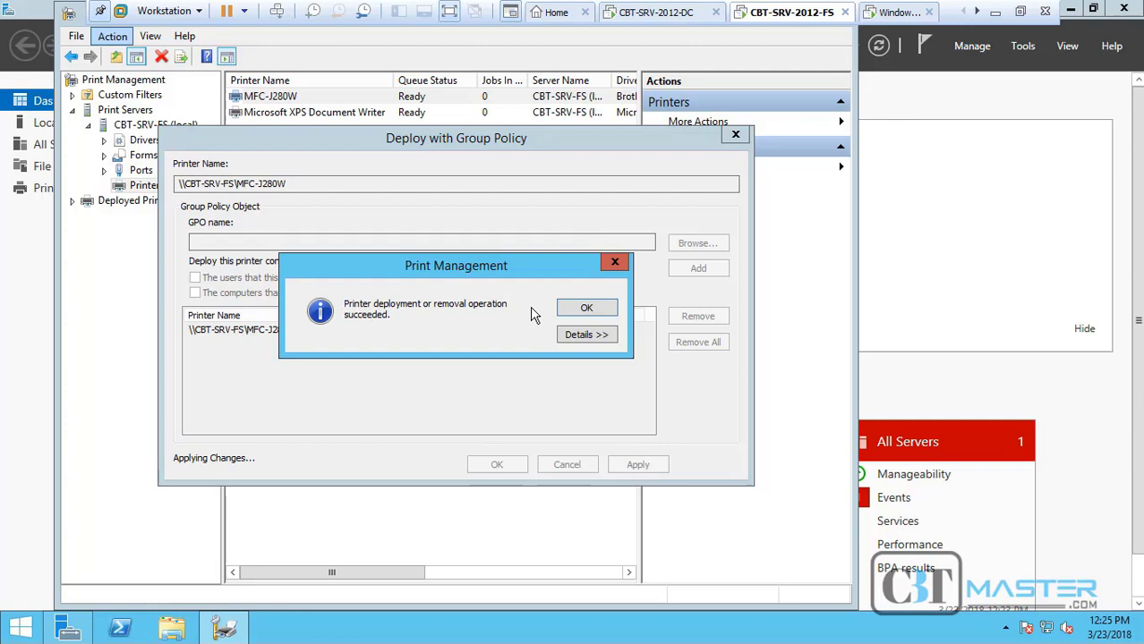
click(598, 310)
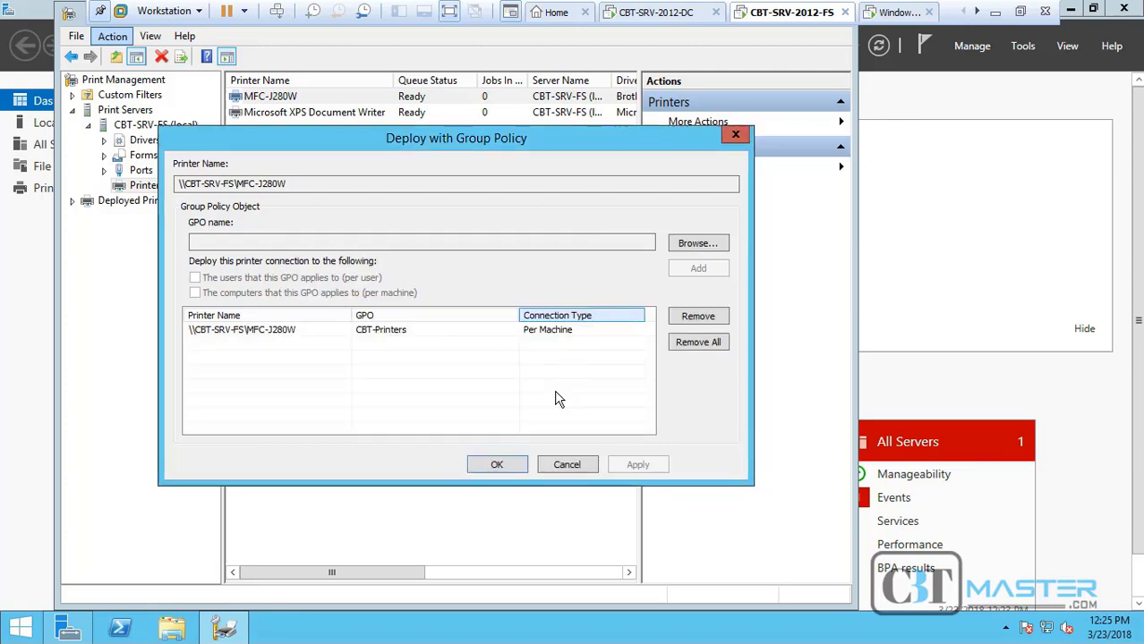
click(498, 467)
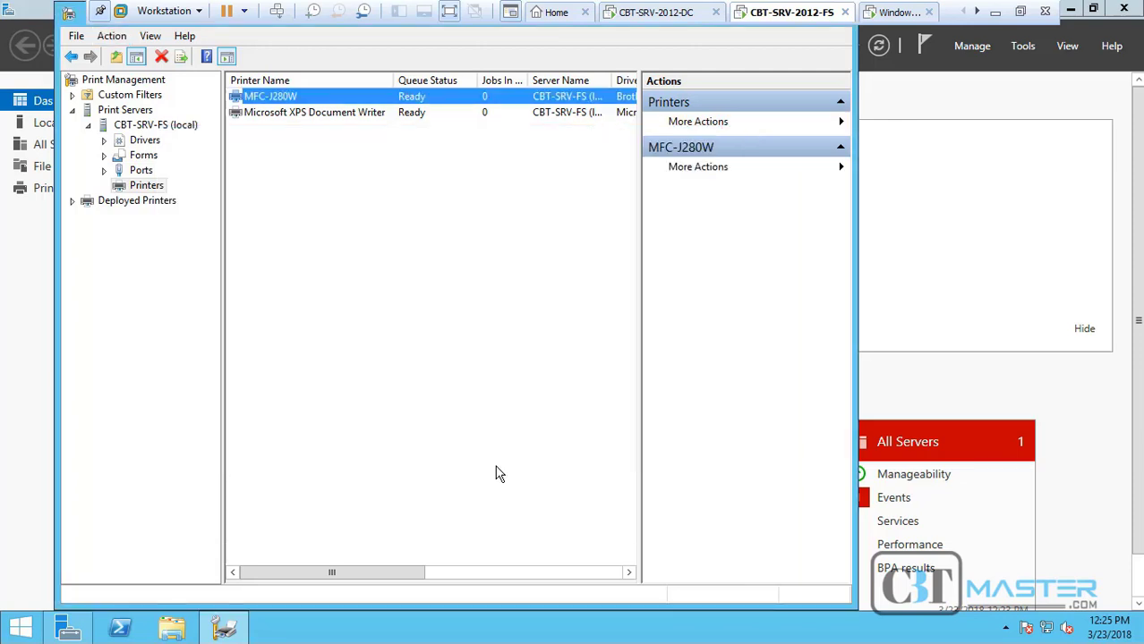
Step: Close Print Management and Server Manager on CBT-SRV-2012-FS, and close Server Manager on the CBT-SRV-2012-DC virtual machine
click(1137, 268)
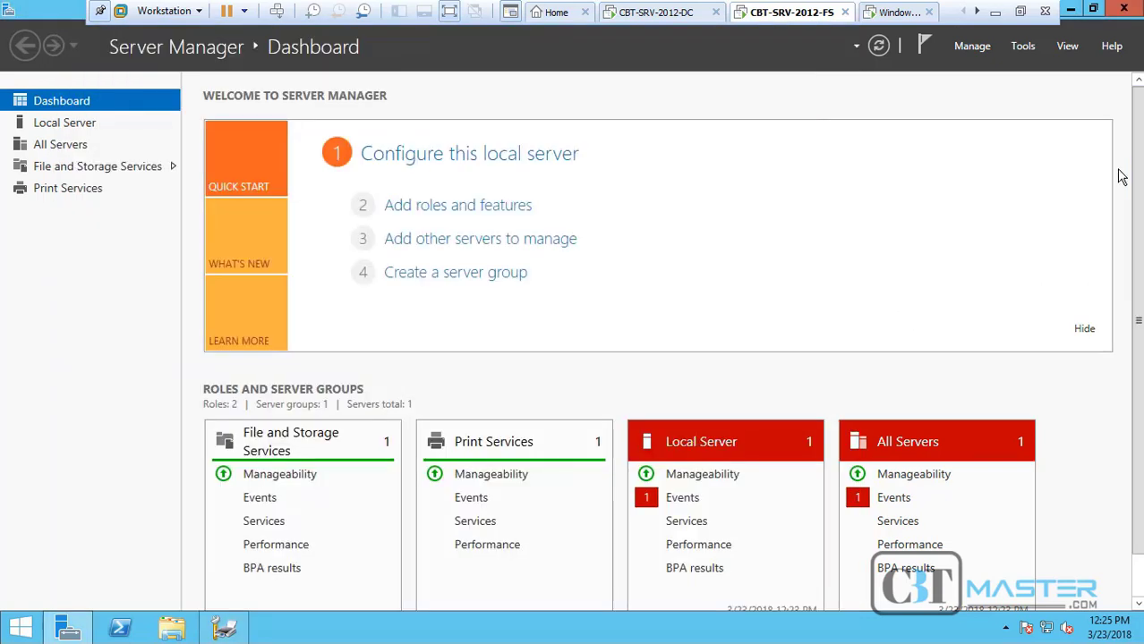
click(224, 629)
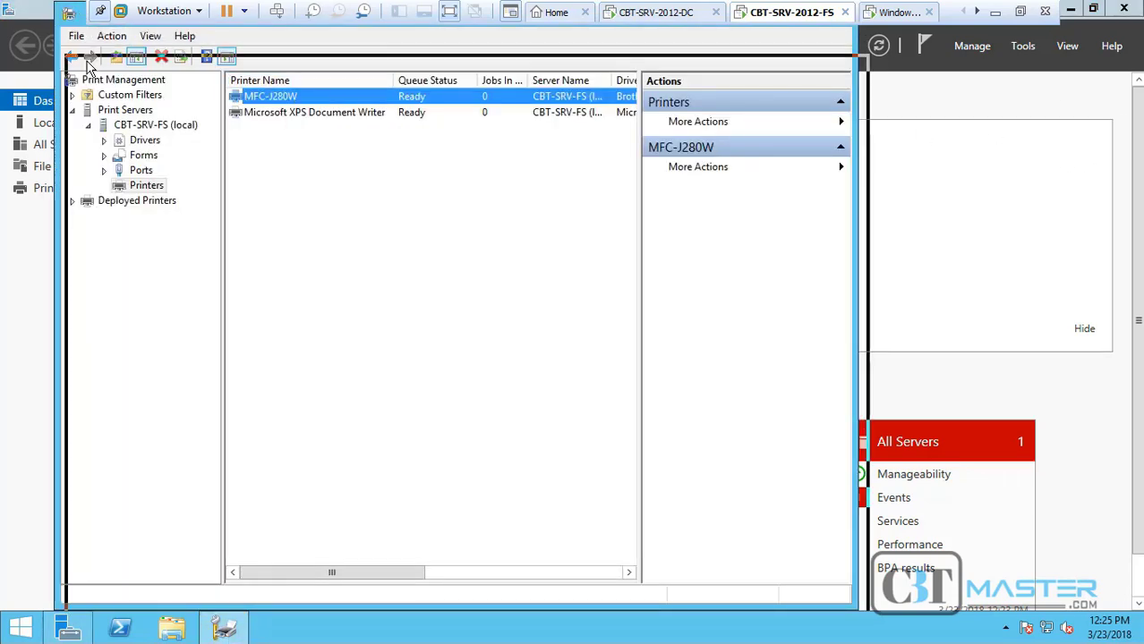
drag(81, 17, 97, 88)
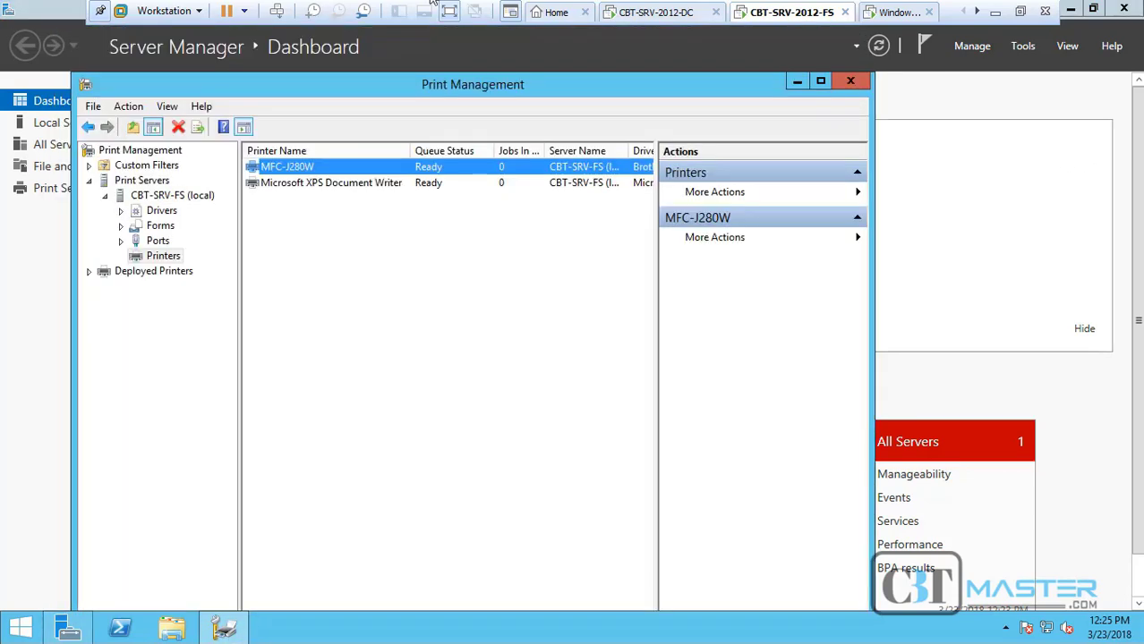
click(852, 85)
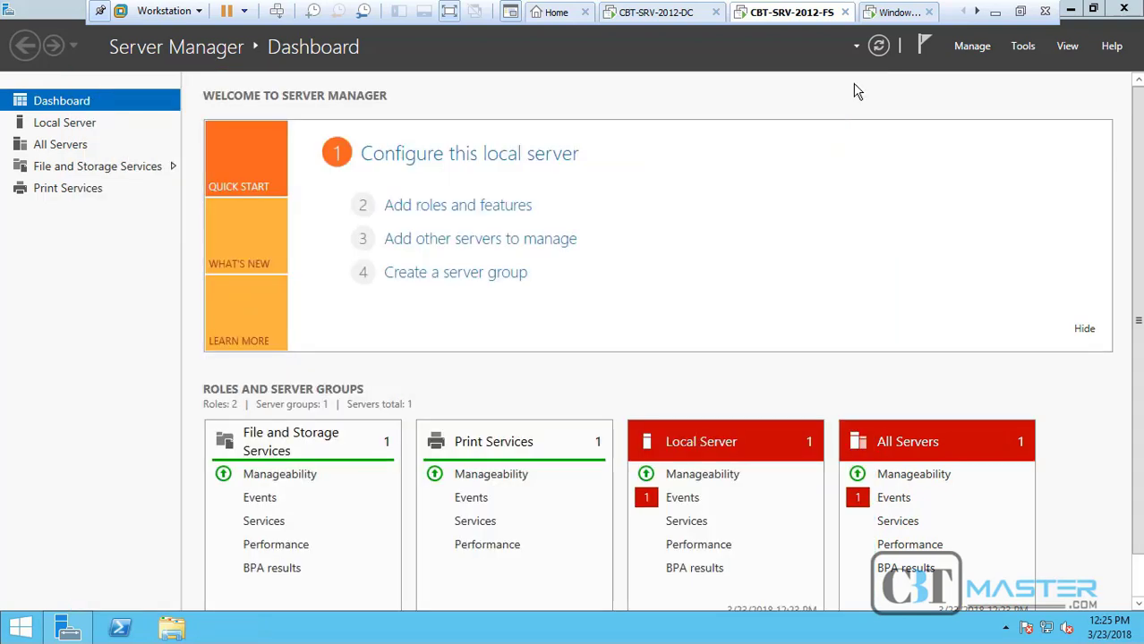
click(1120, 13)
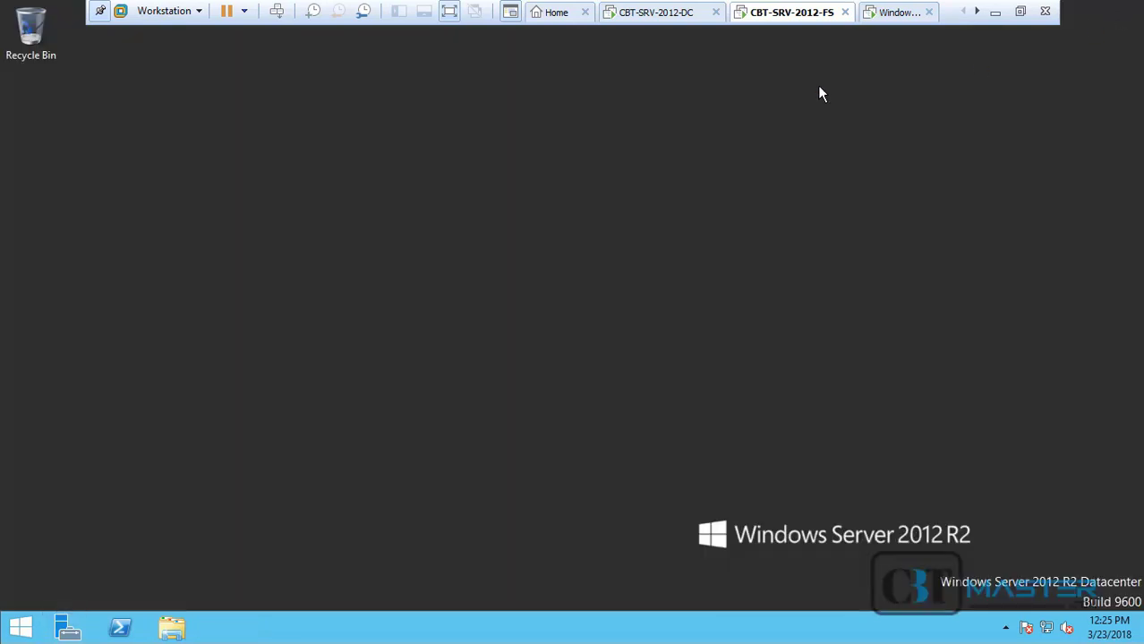
click(660, 14)
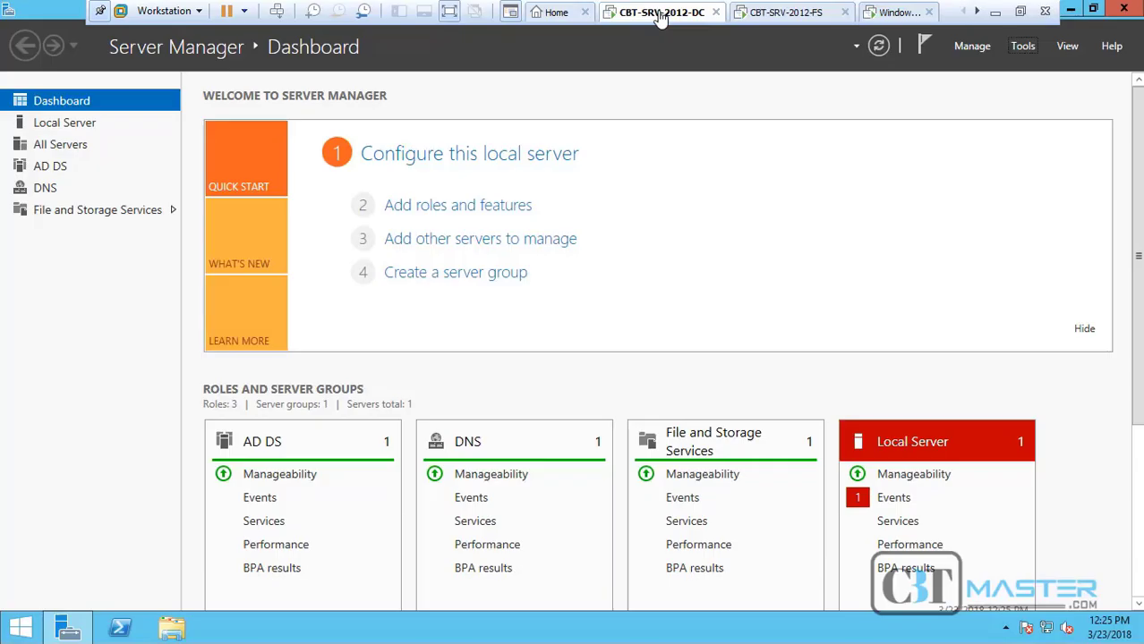
click(1126, 11)
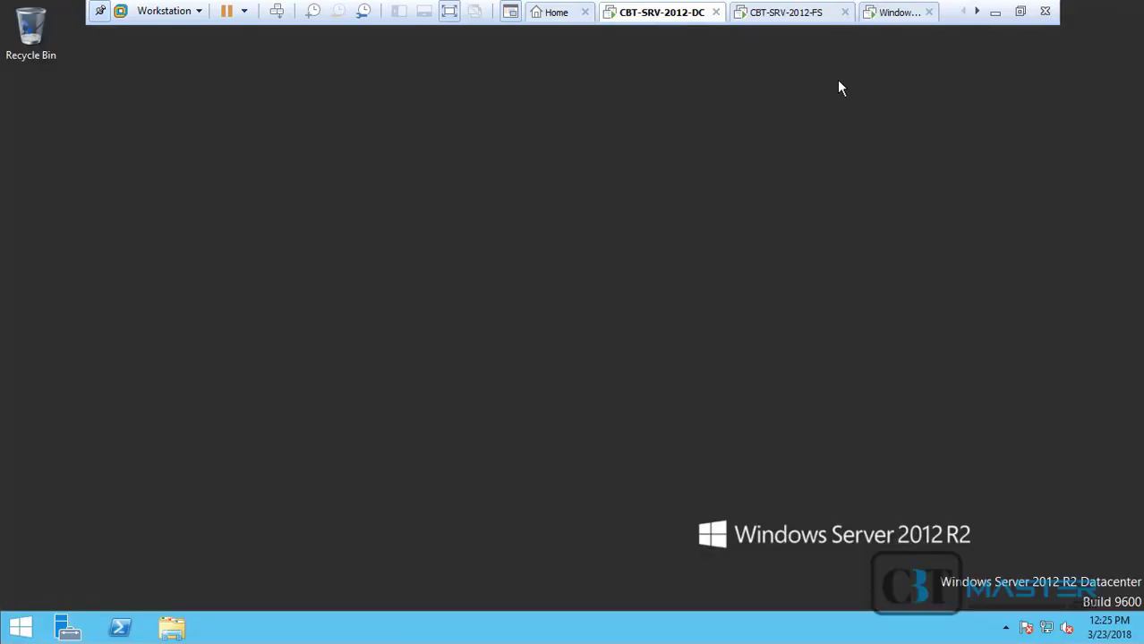
Step: Switch to the Windows 10 client virtual machine, unlock it, and sign in to the domain user account with its password
click(881, 17)
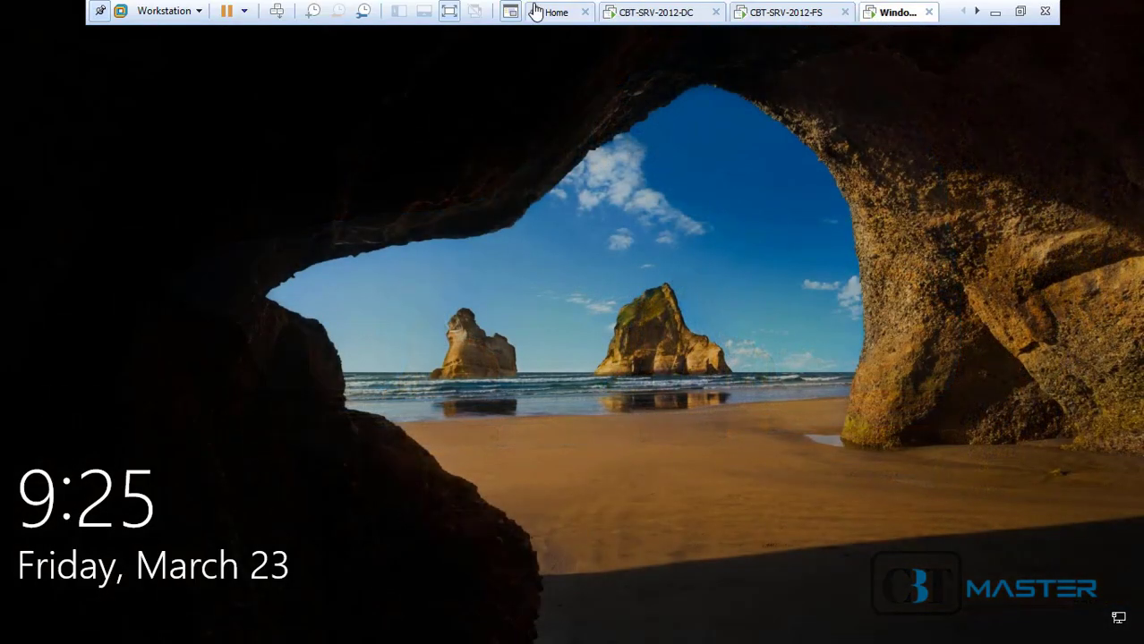
click(276, 10)
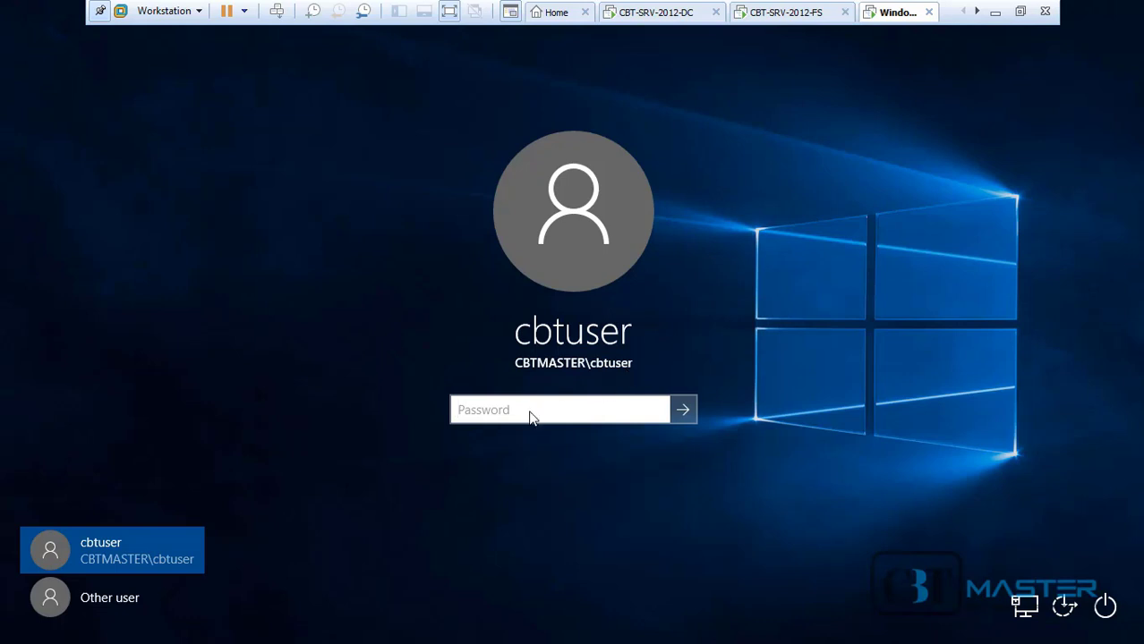
text(••••••••)
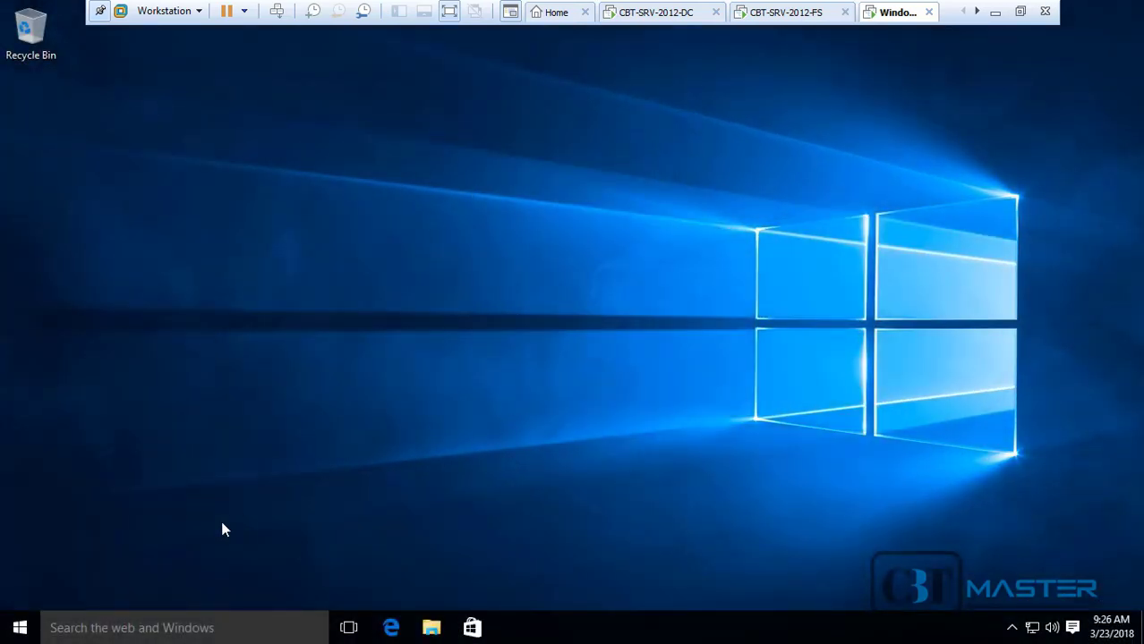
Step: Search the client for "device" and open Devices and Printers
click(20, 627)
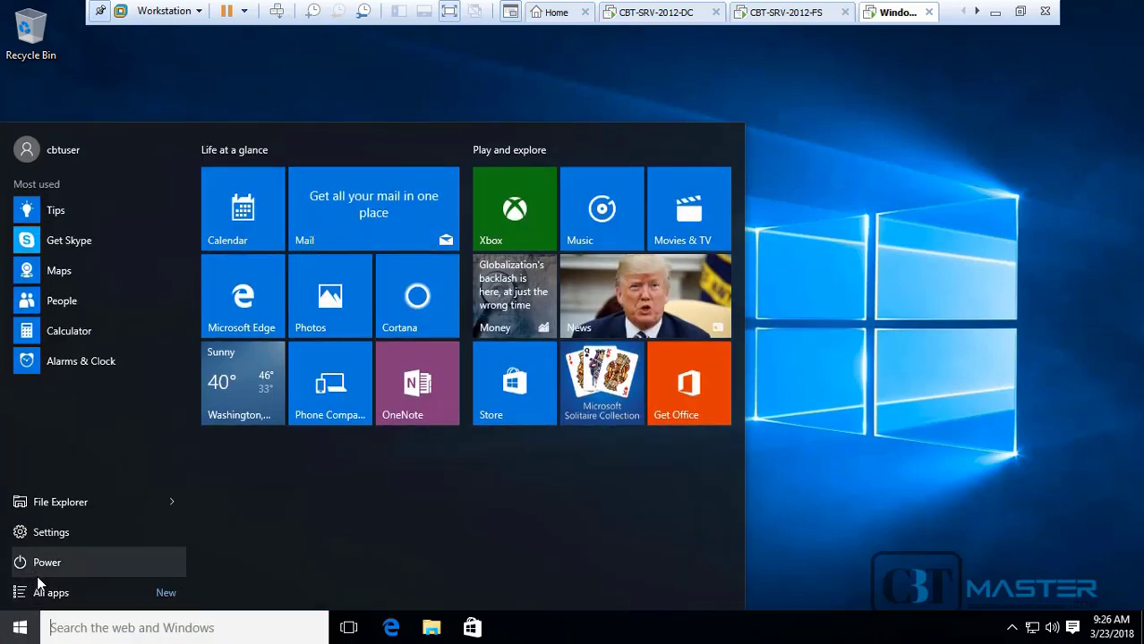
text(device)
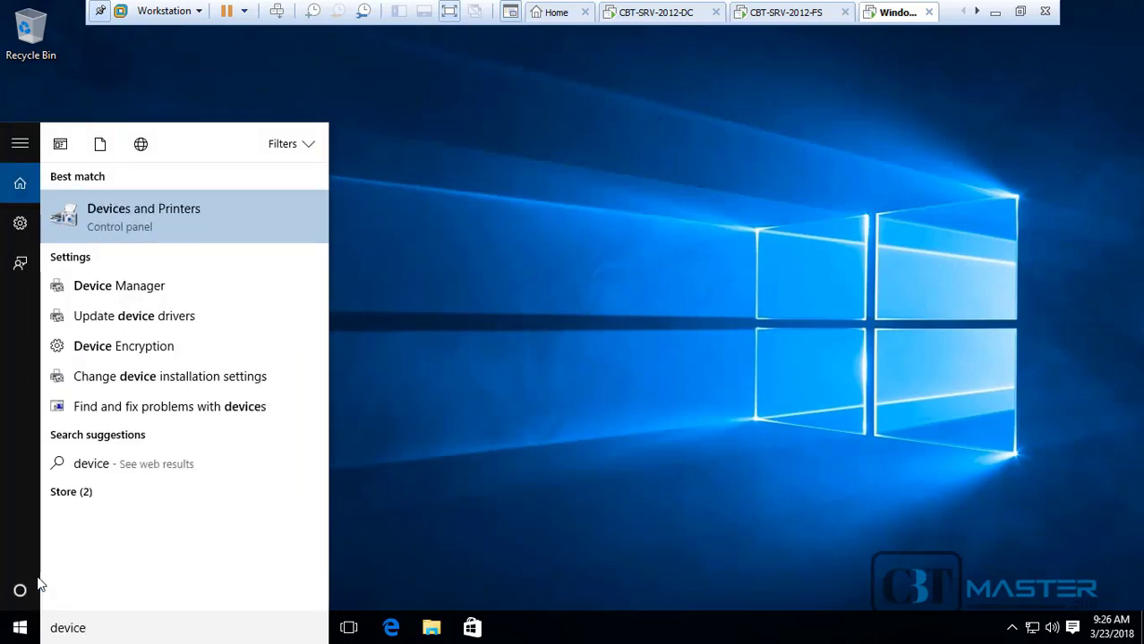
click(155, 228)
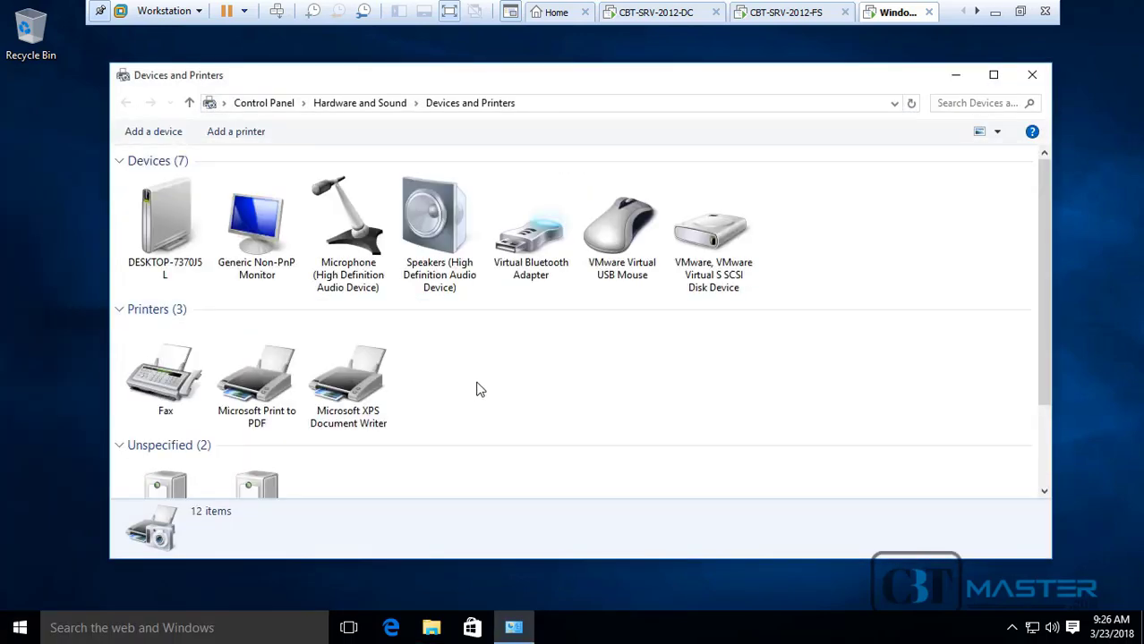
Step: Narrow the Devices and Printers window, show its items as medium icons, and move it aside to free desktop space
drag(1049, 556, 757, 557)
drag(562, 80, 819, 50)
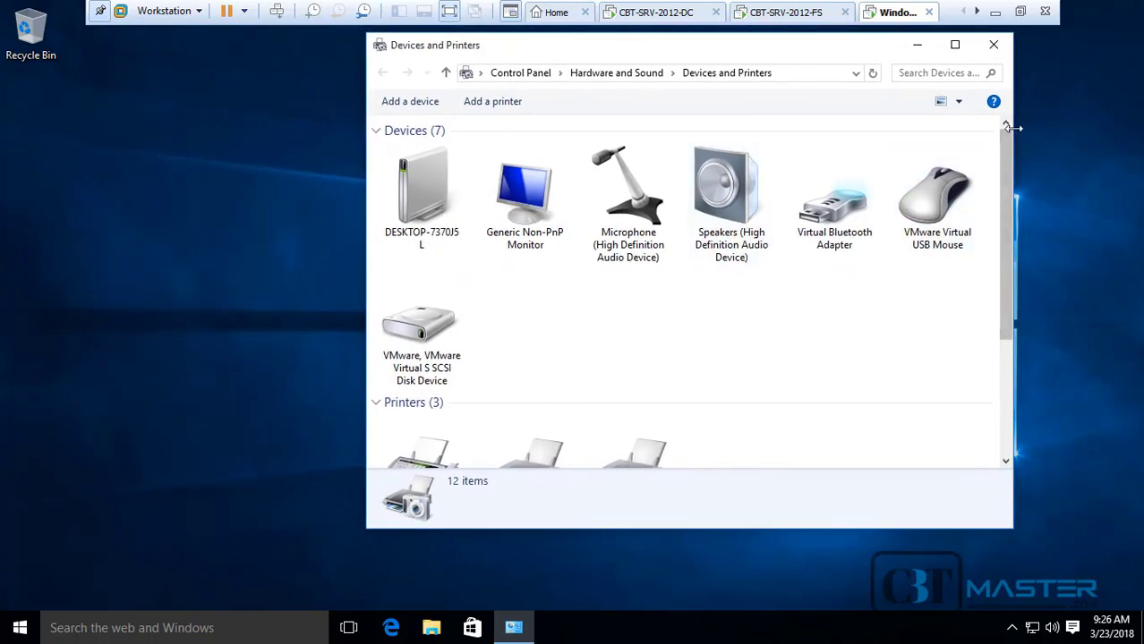
drag(1006, 148, 1018, 285)
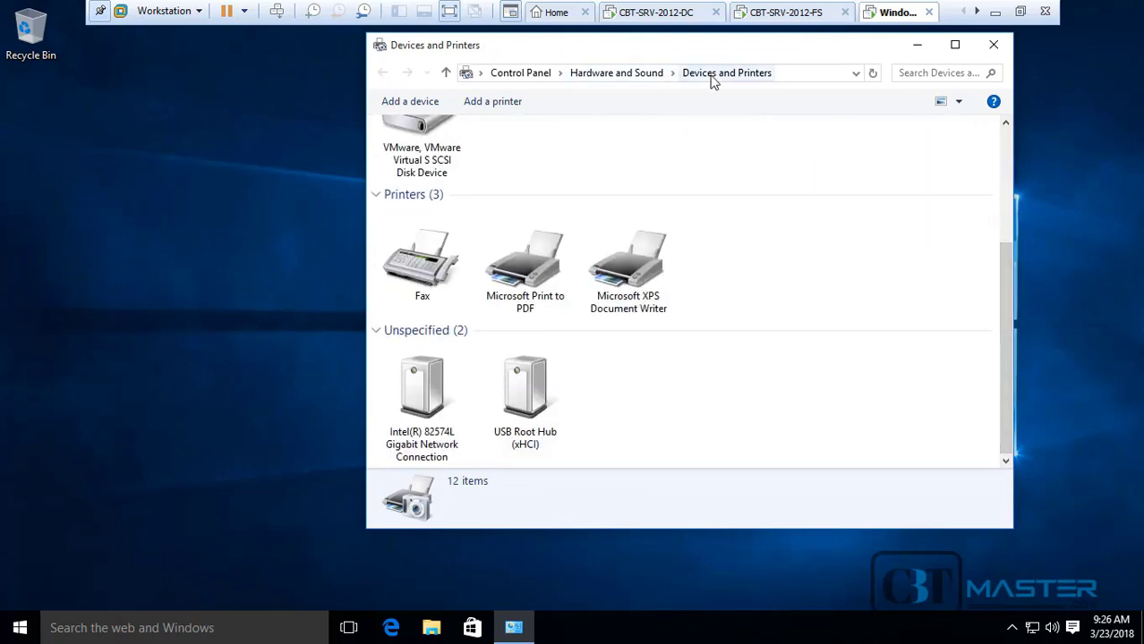
click(960, 103)
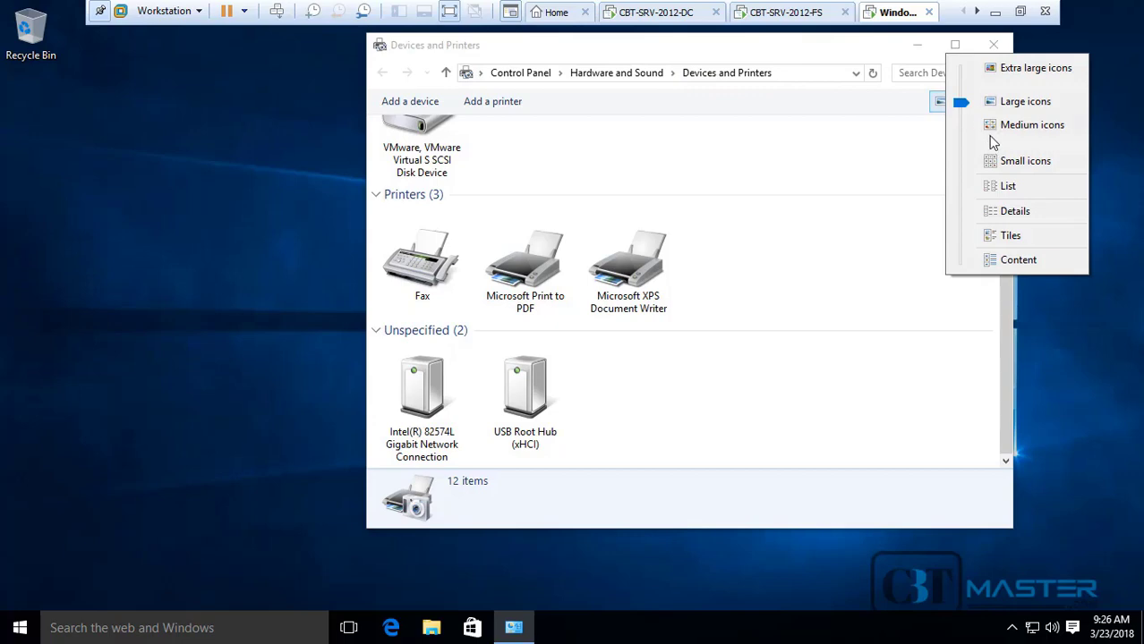
click(991, 131)
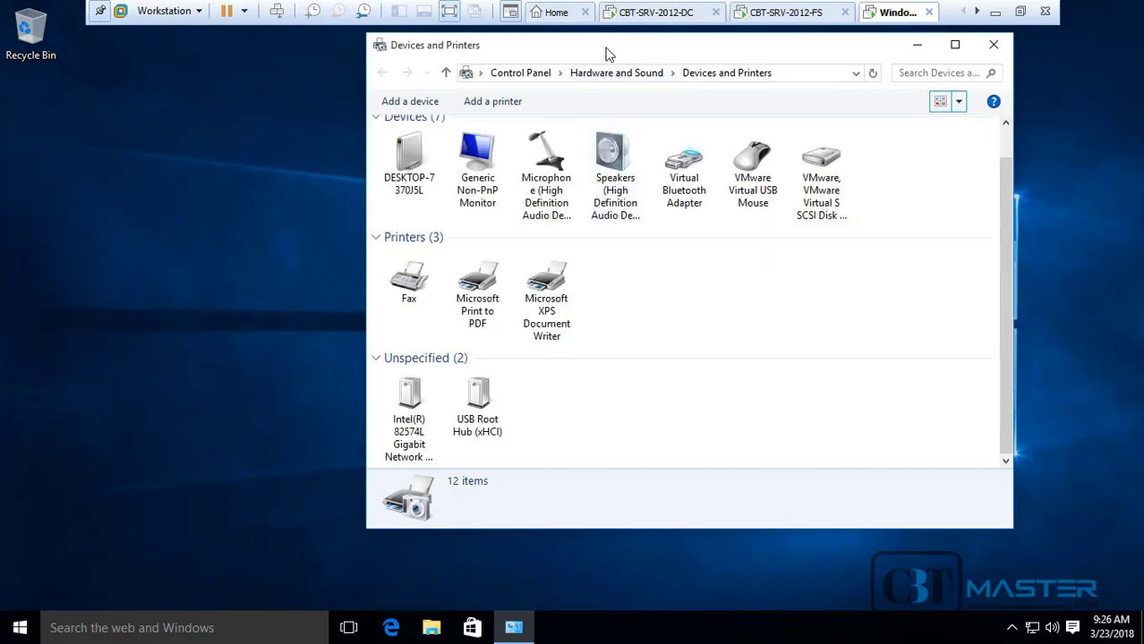
drag(605, 47, 754, 66)
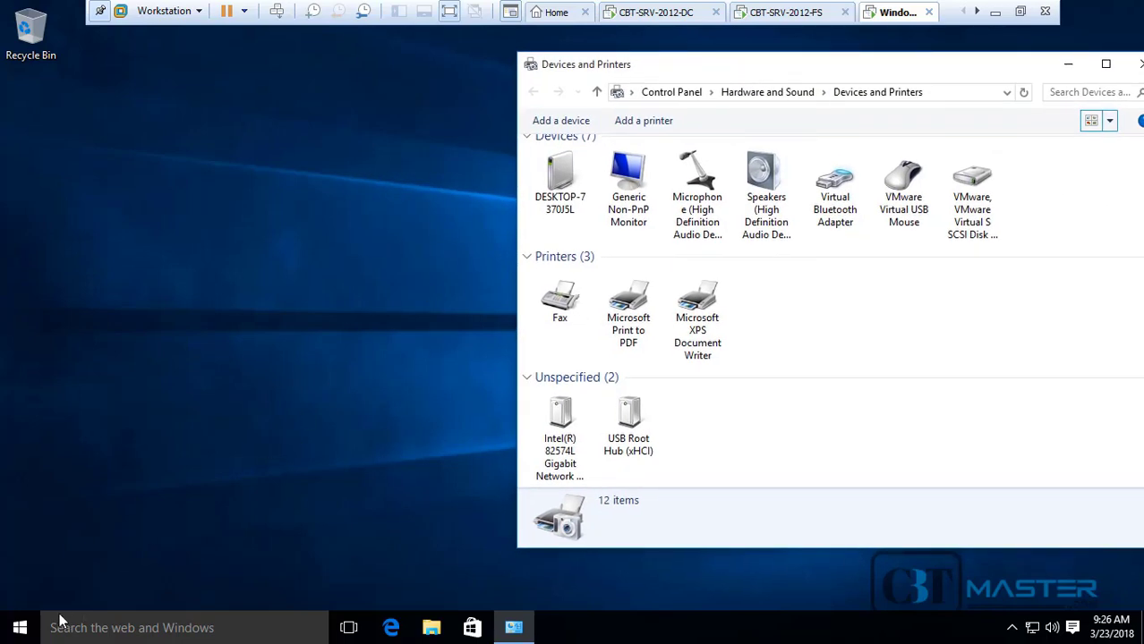
Step: Open a Command Prompt beside the Devices and Printers window and force a Group Policy update with gpupdate /force
click(20, 628)
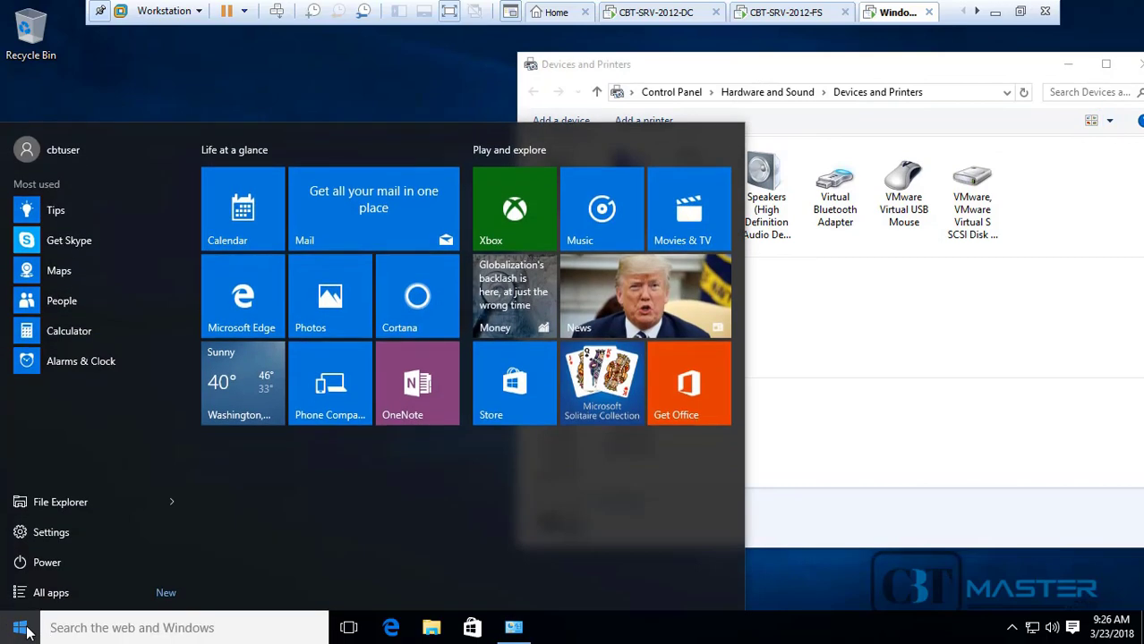
text(cmd)
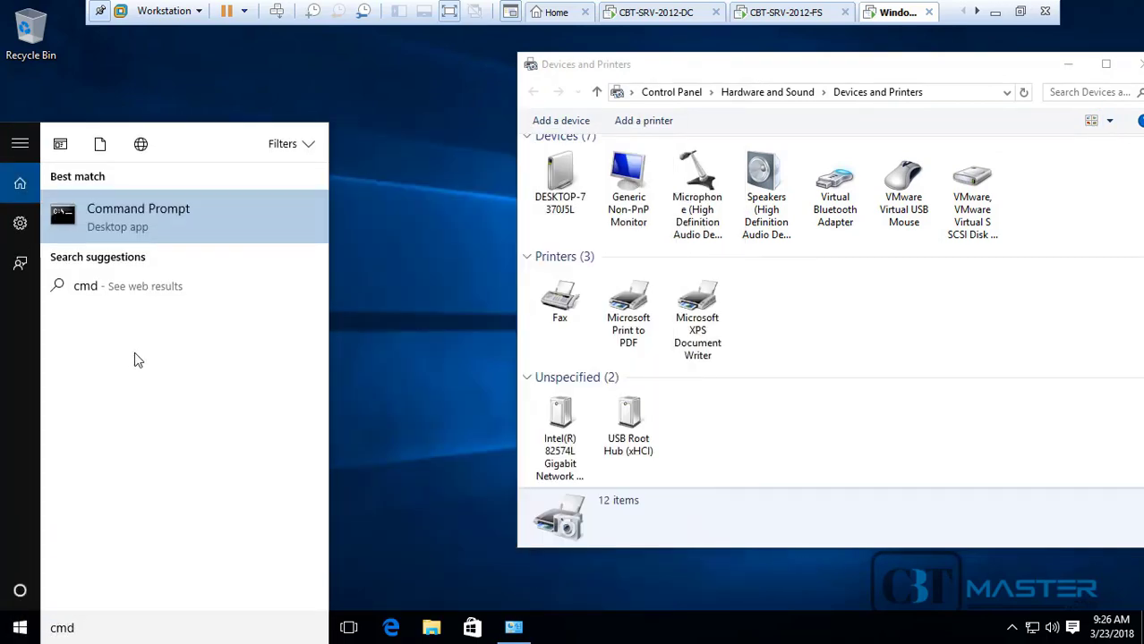
click(165, 242)
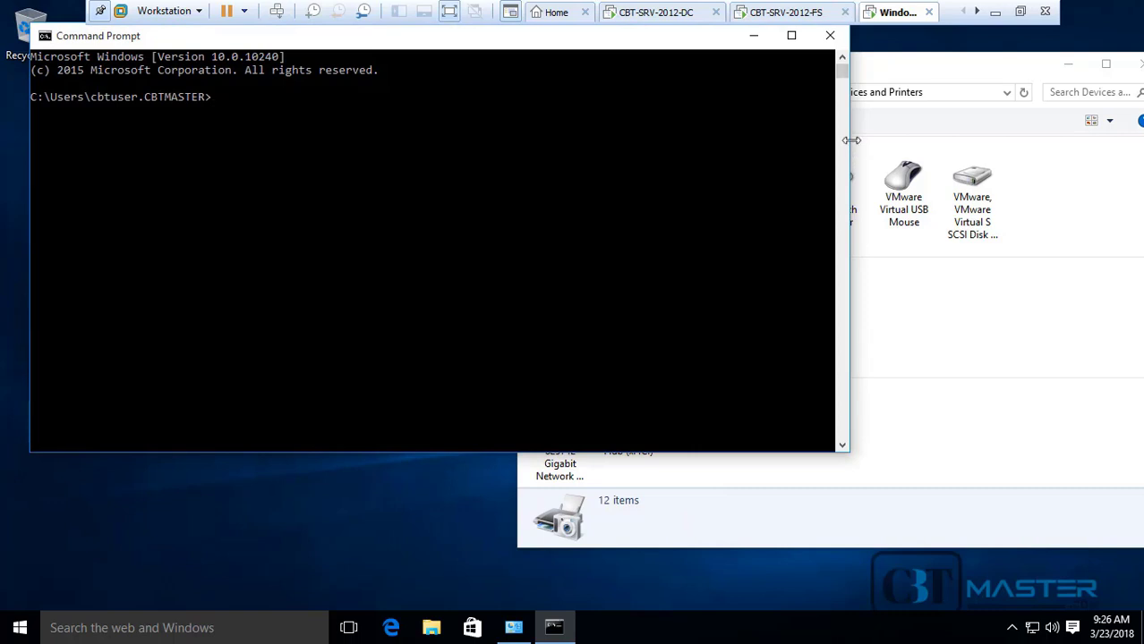
drag(851, 140, 413, 225)
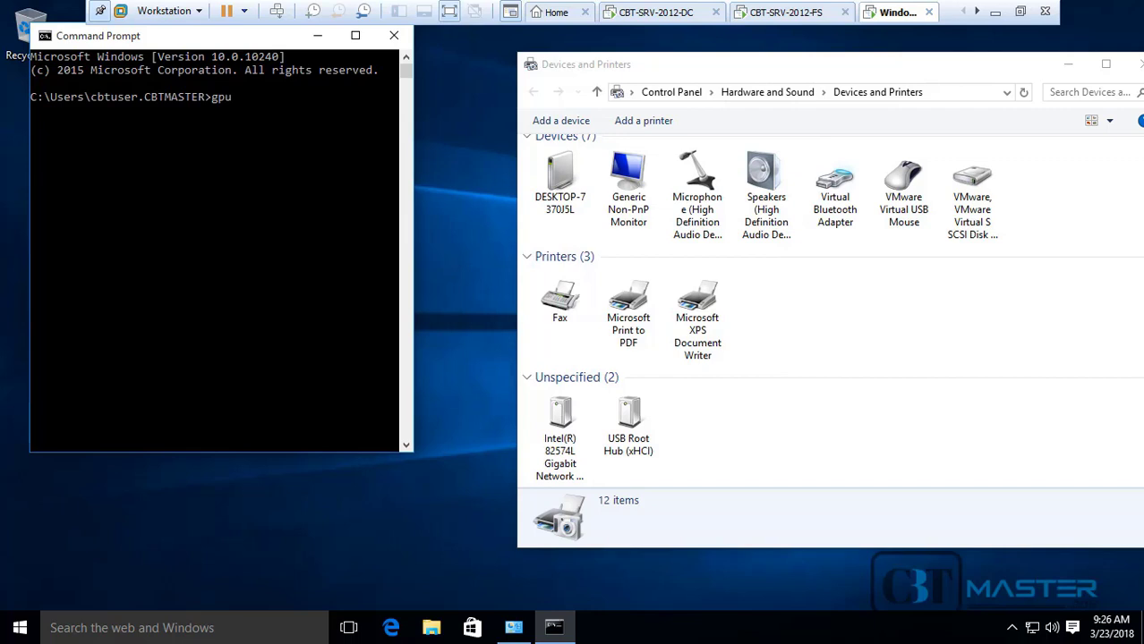
text(date /force)
key(Return)
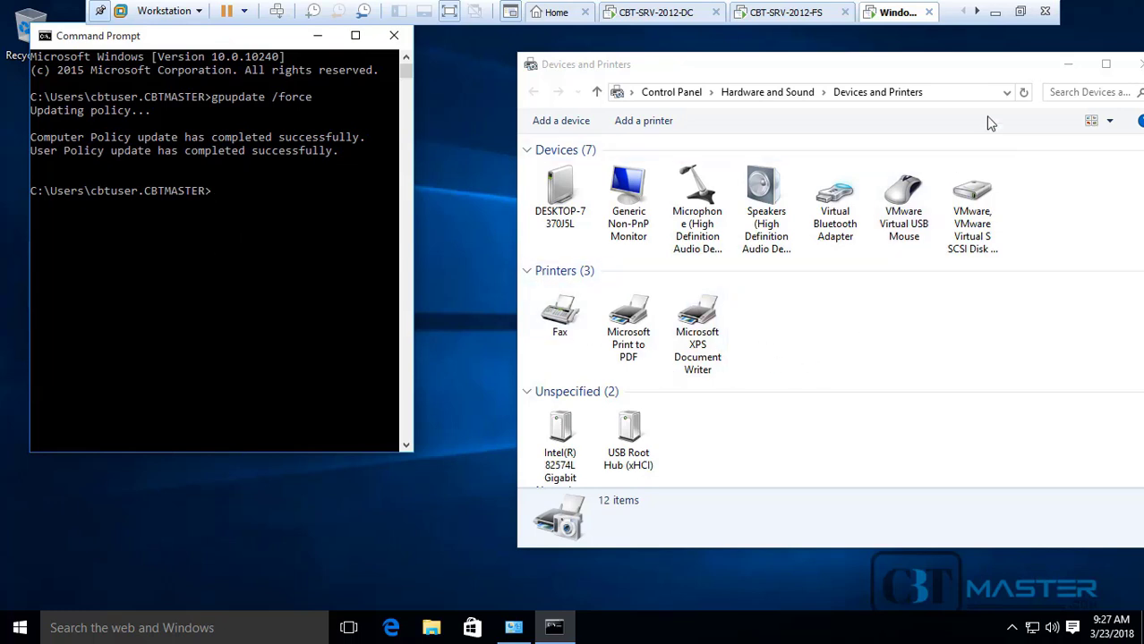
Step: Refresh Devices and Printers repeatedly and check the printer list for the deployed MFC-J280W
click(1023, 94)
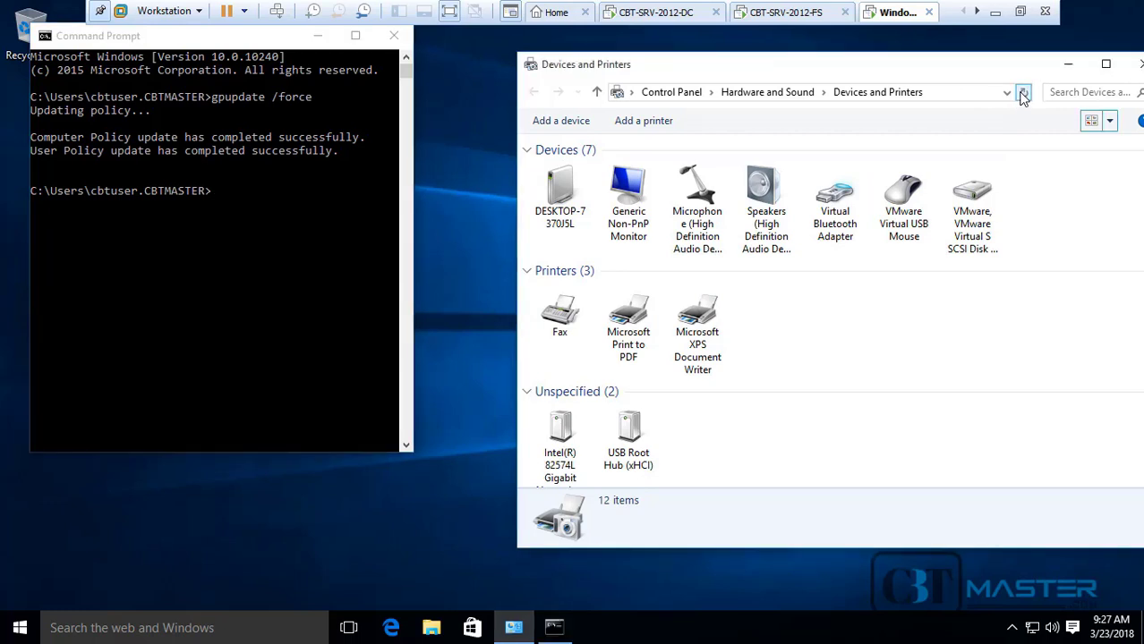
drag(1005, 78, 946, 63)
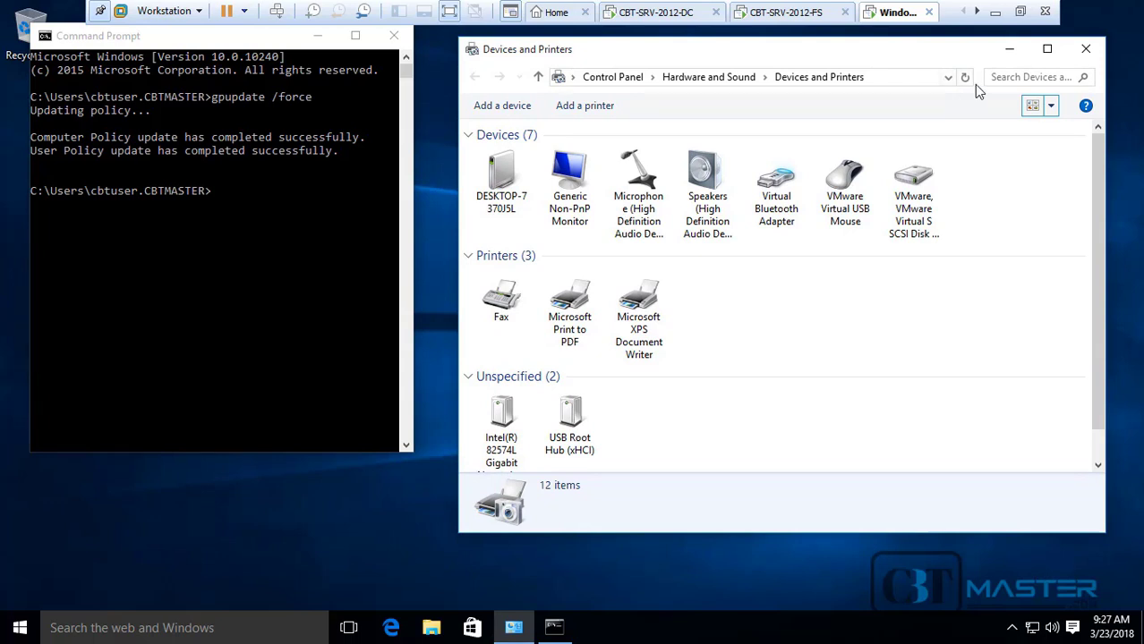
click(965, 81)
click(966, 80)
click(965, 78)
click(965, 80)
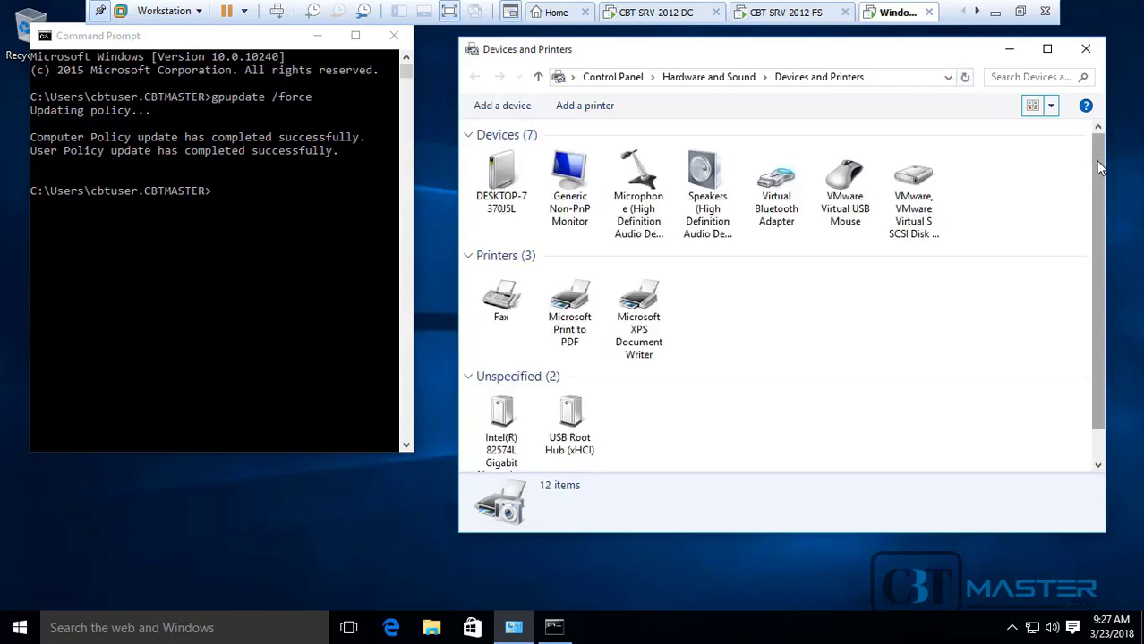
drag(1098, 164, 682, 77)
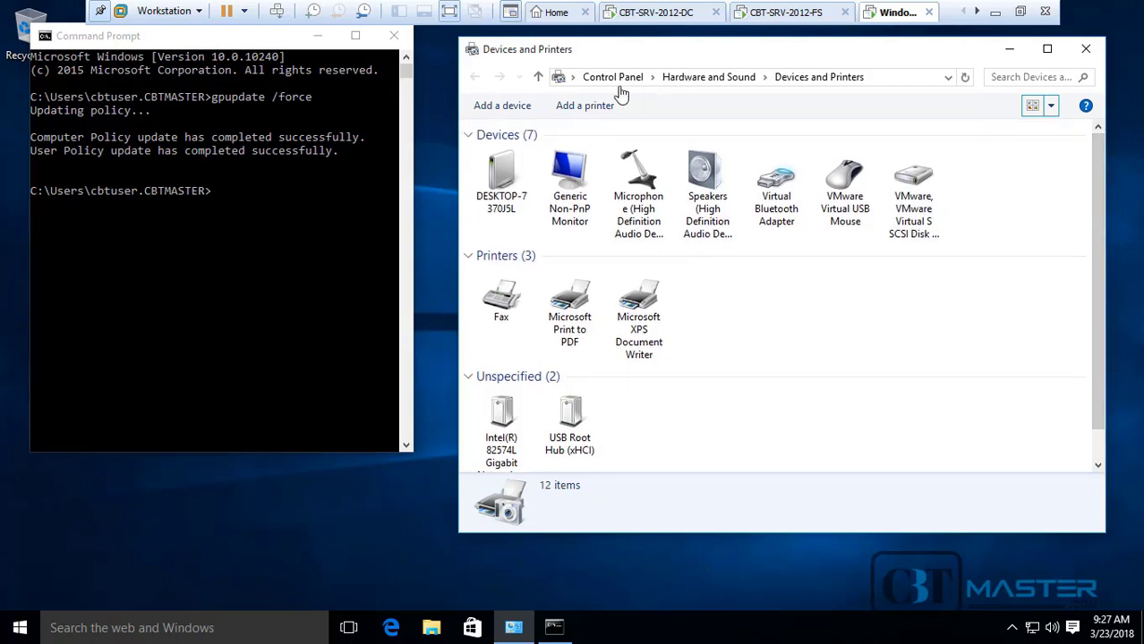
click(966, 78)
click(965, 78)
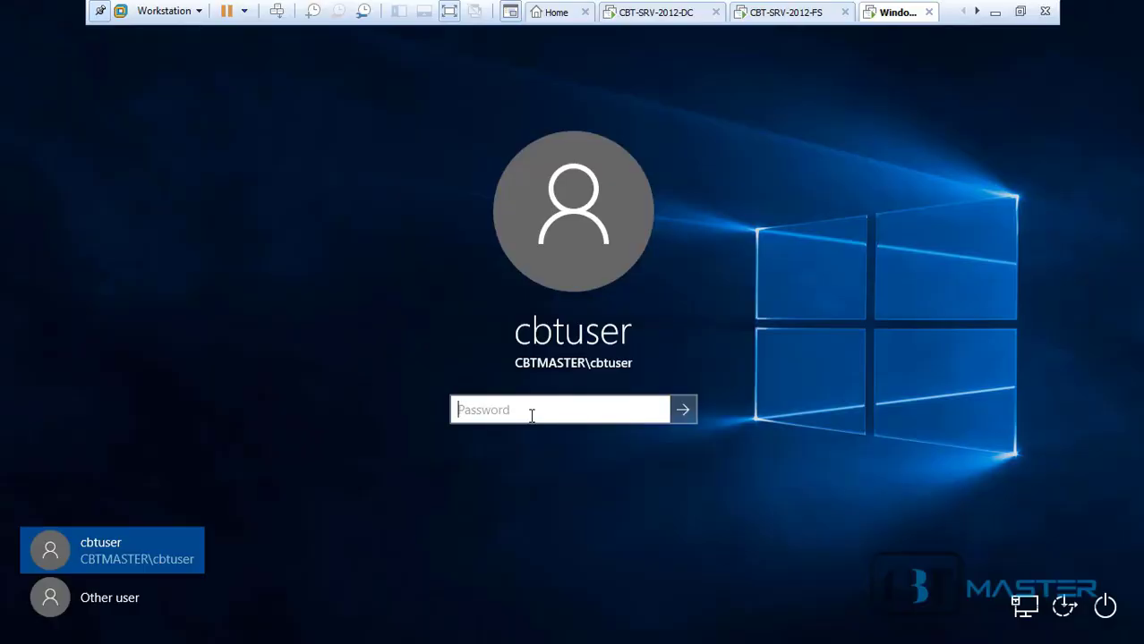
Step: Sign back in to the client with the account password and reopen Devices and Printers to check for the deployed printer
text(*******)
key(Return)
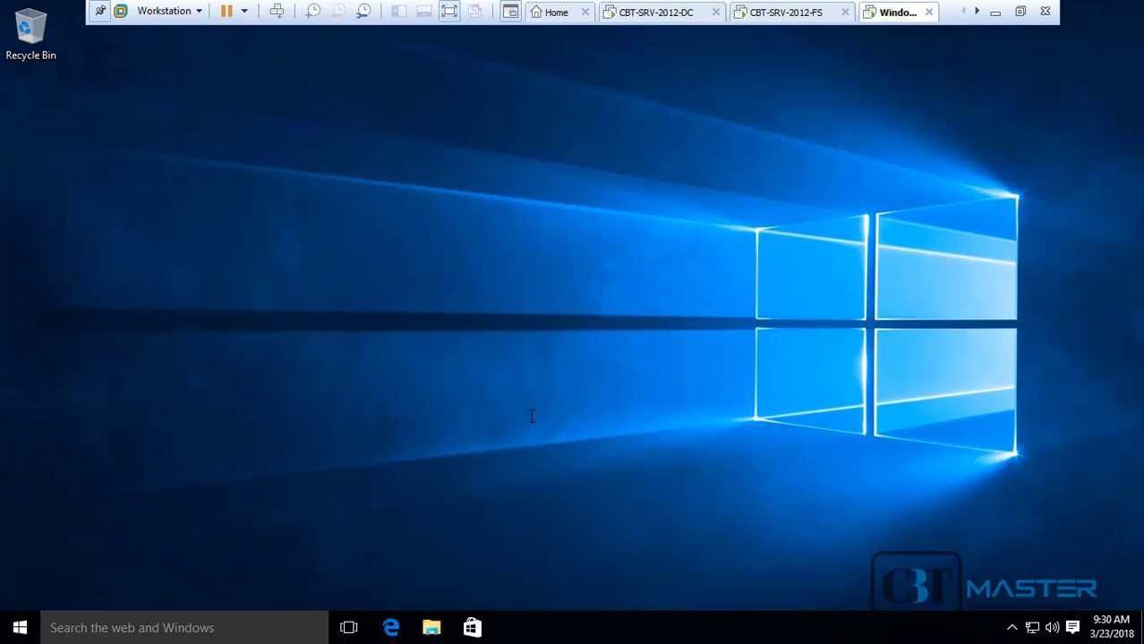
click(20, 628)
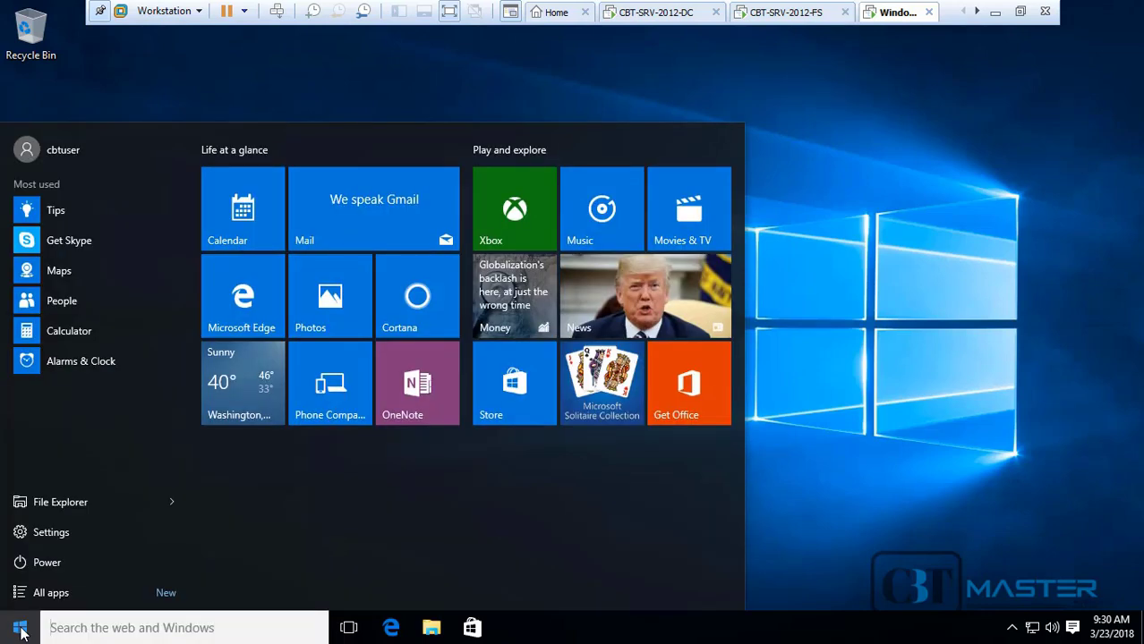
text(d)
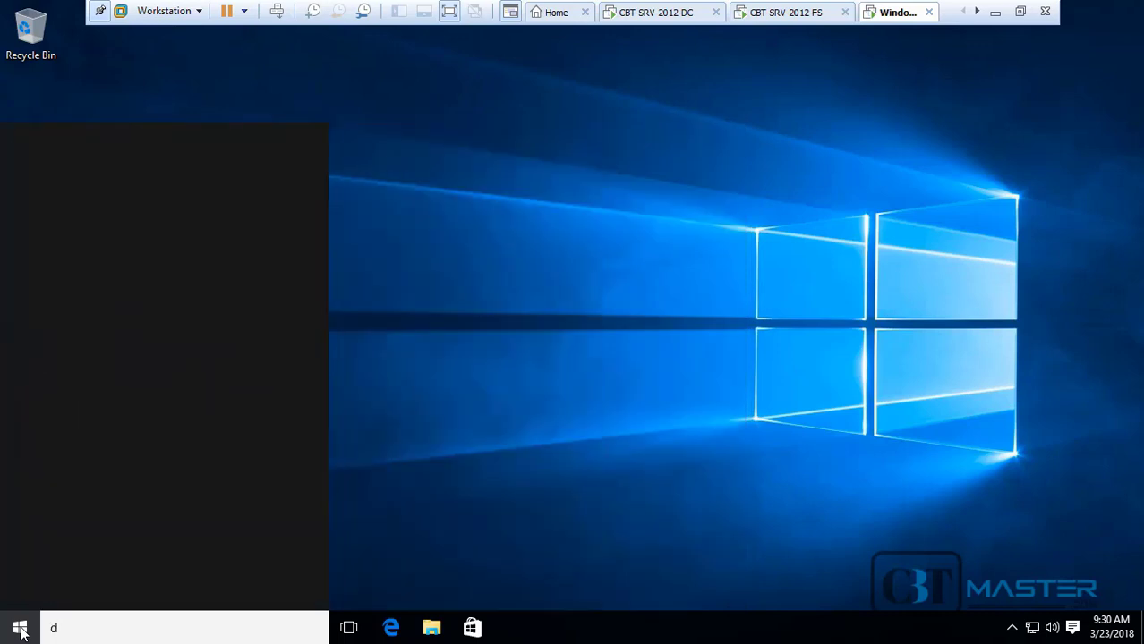
text(evice)
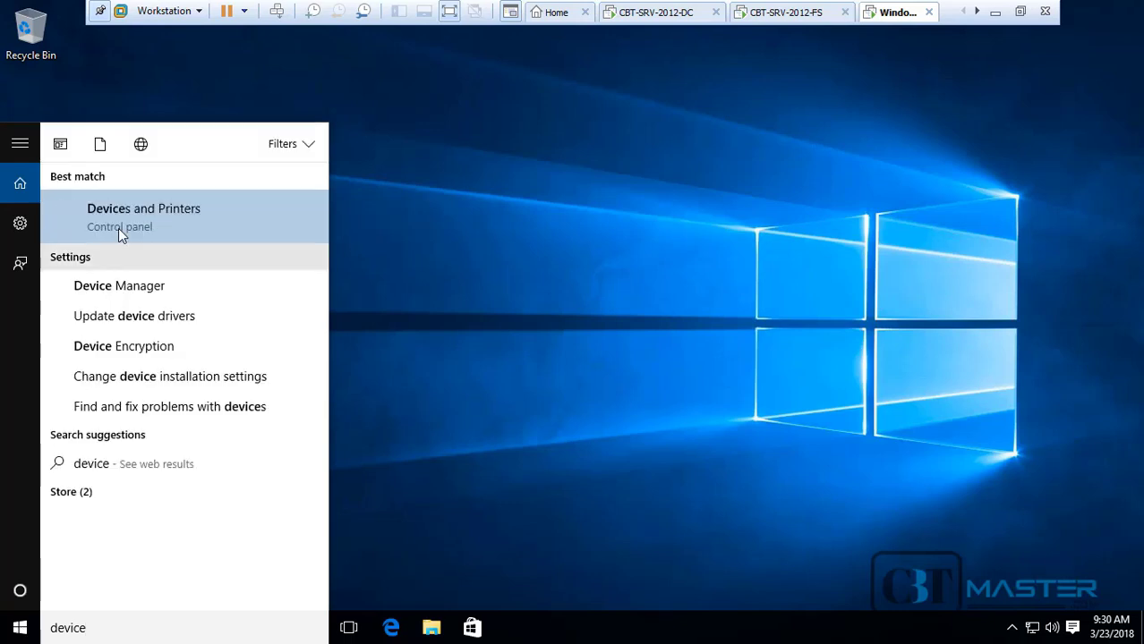
click(119, 228)
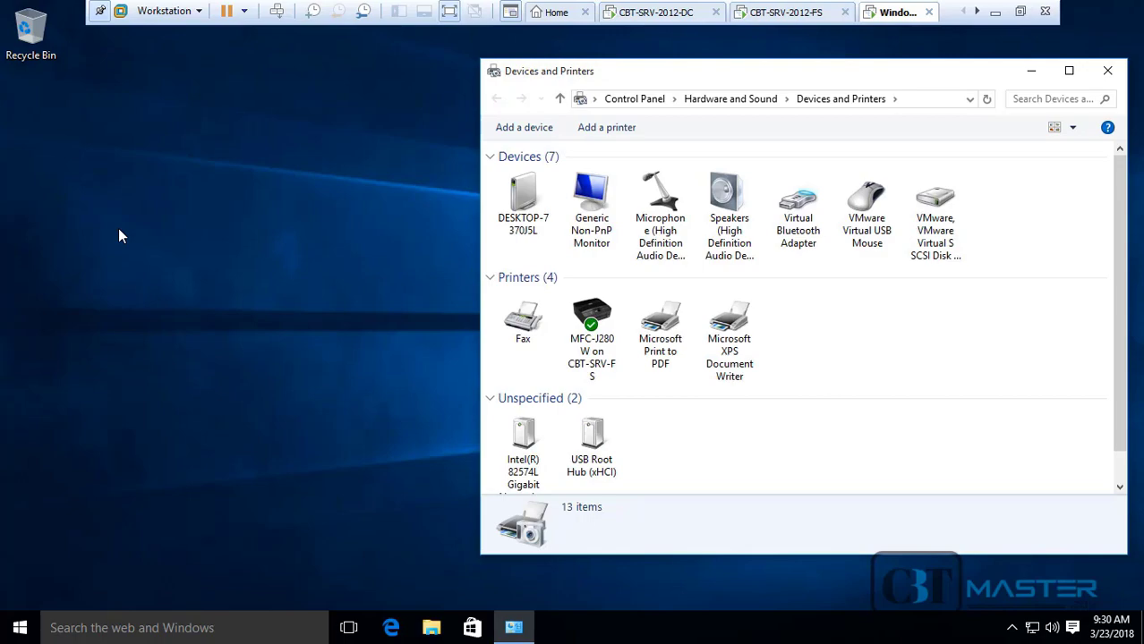
Step: Switch to the CBT-SRV-2012-FS virtual machine and open Server Manager
click(785, 13)
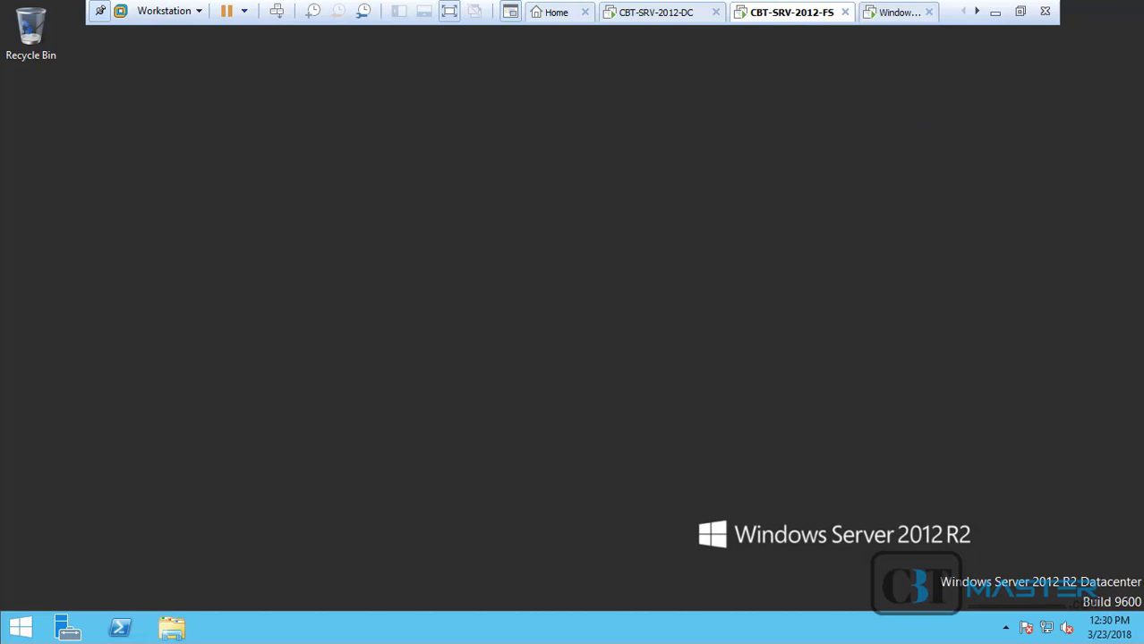
click(67, 629)
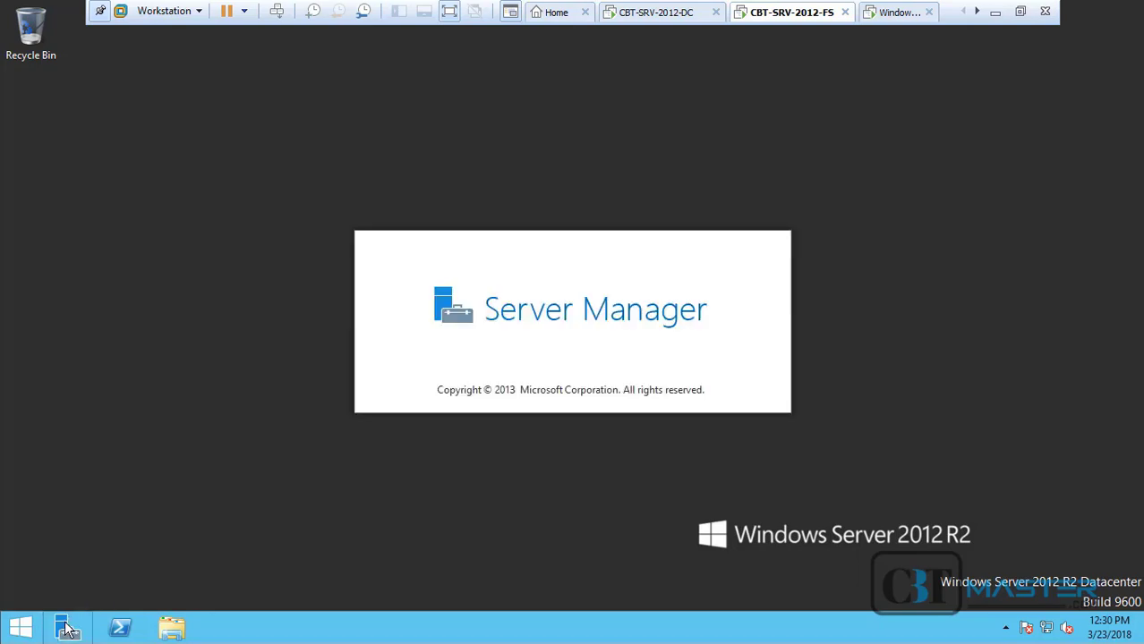